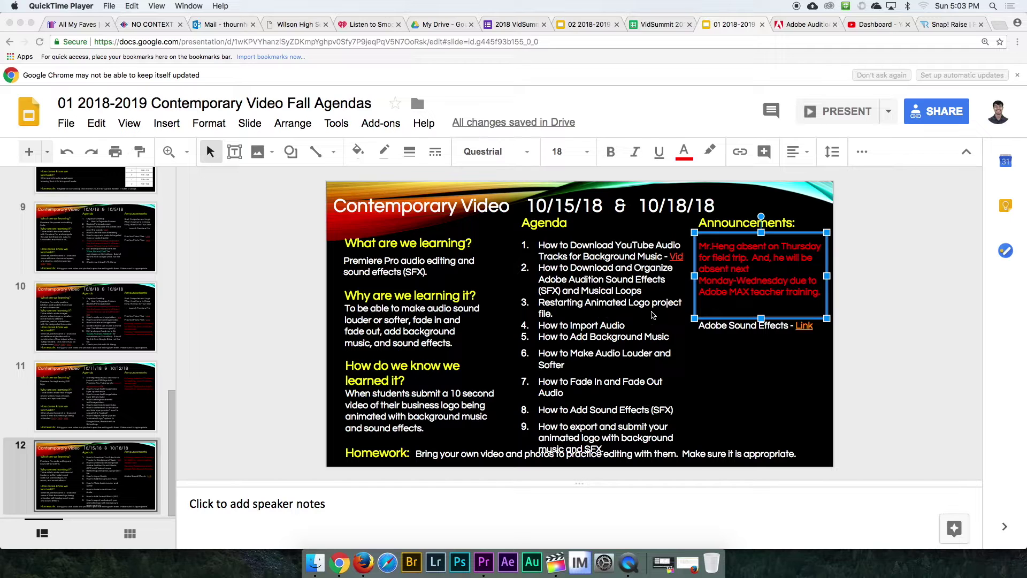
Open Animated Logo.prproj from the 02 Premiere Pro Assignments folder and move the sequence playhead to 00;00;00;22
left_click(315, 561)
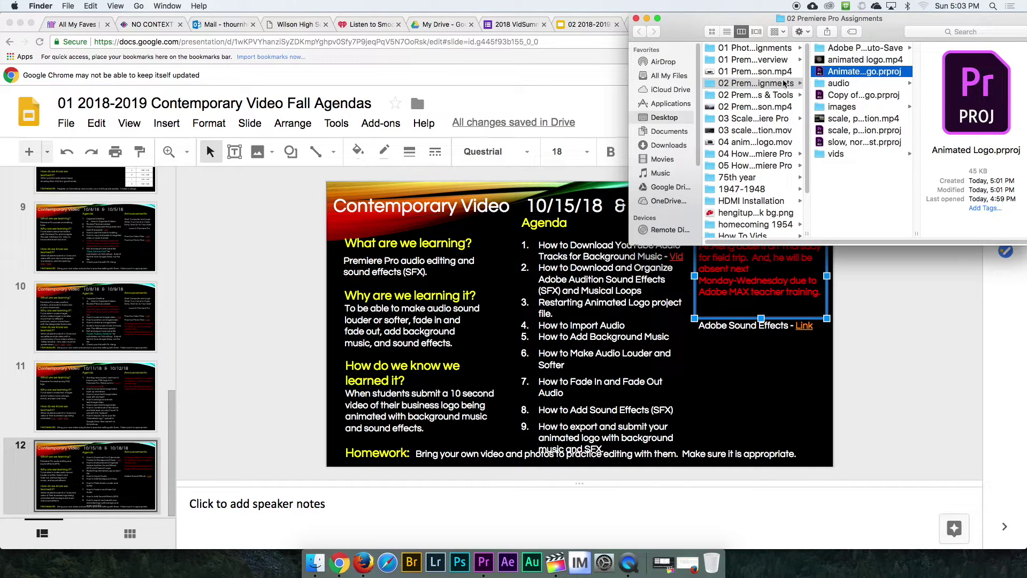
double_click(823, 75)
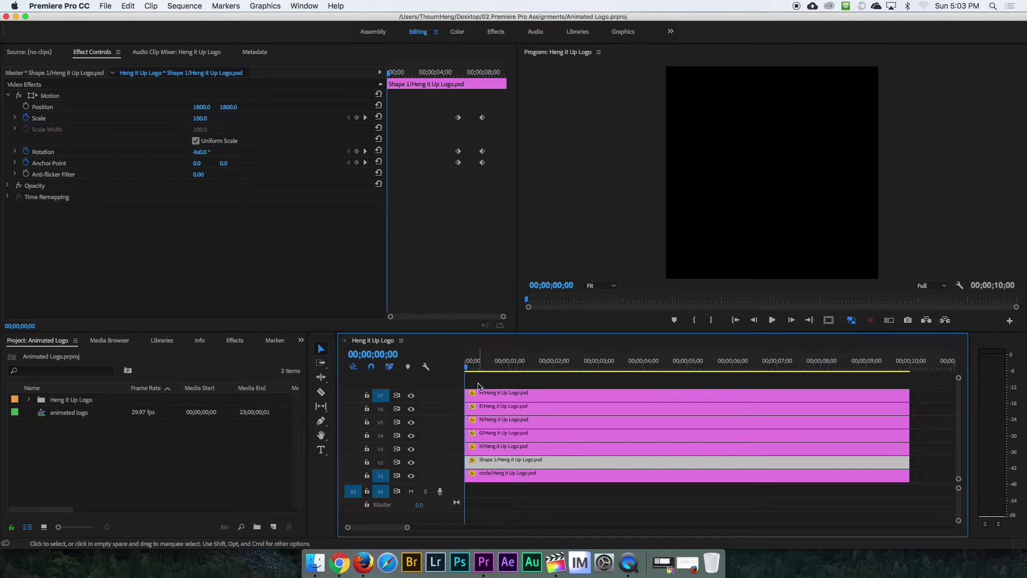
left_click_drag(469, 370, 492, 402)
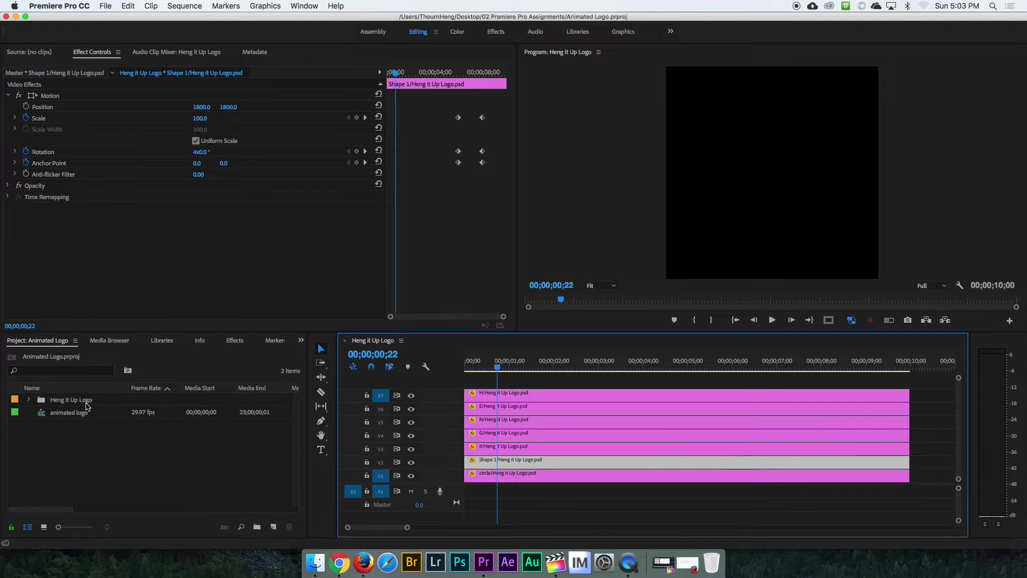
Import Hanging_Out.mp3 from the bg music folder inside audio into the project
left_click(107, 7)
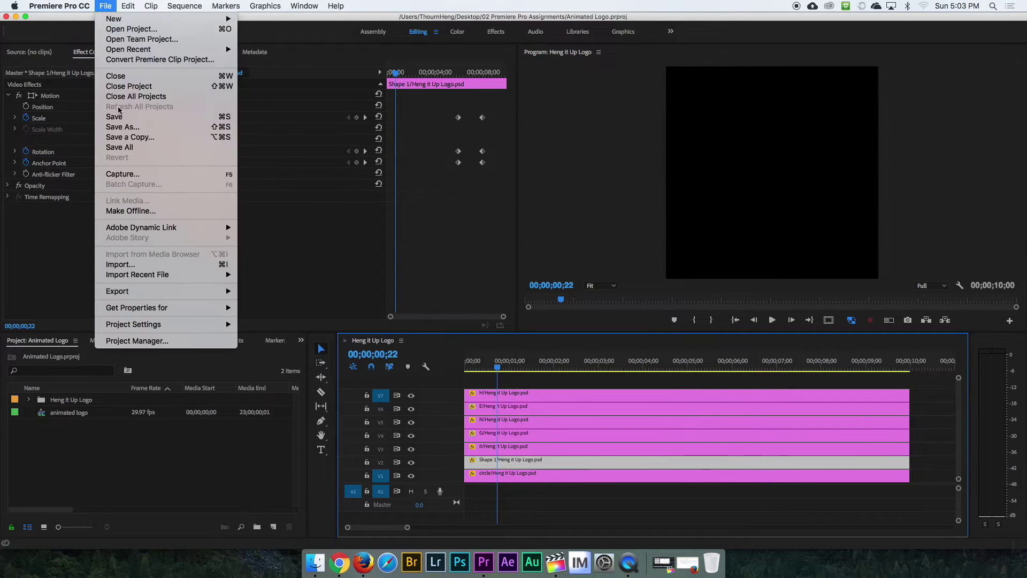
left_click(161, 264)
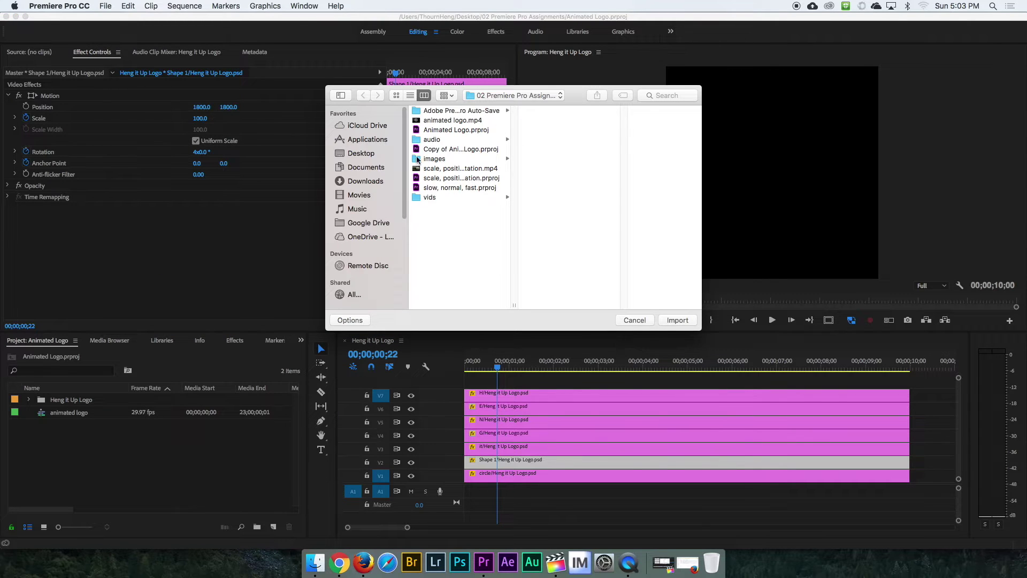
left_click(437, 140)
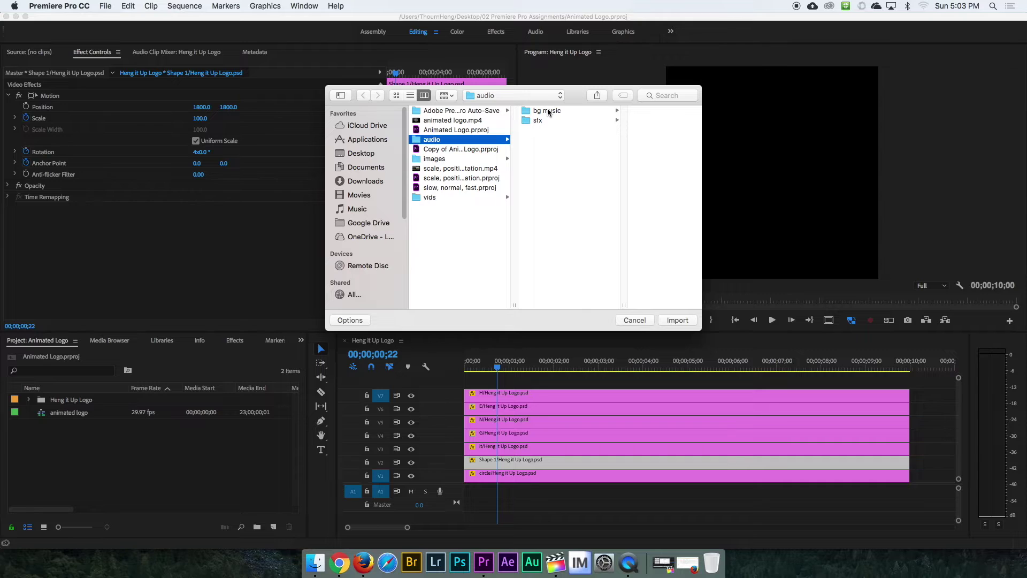
left_click(549, 111)
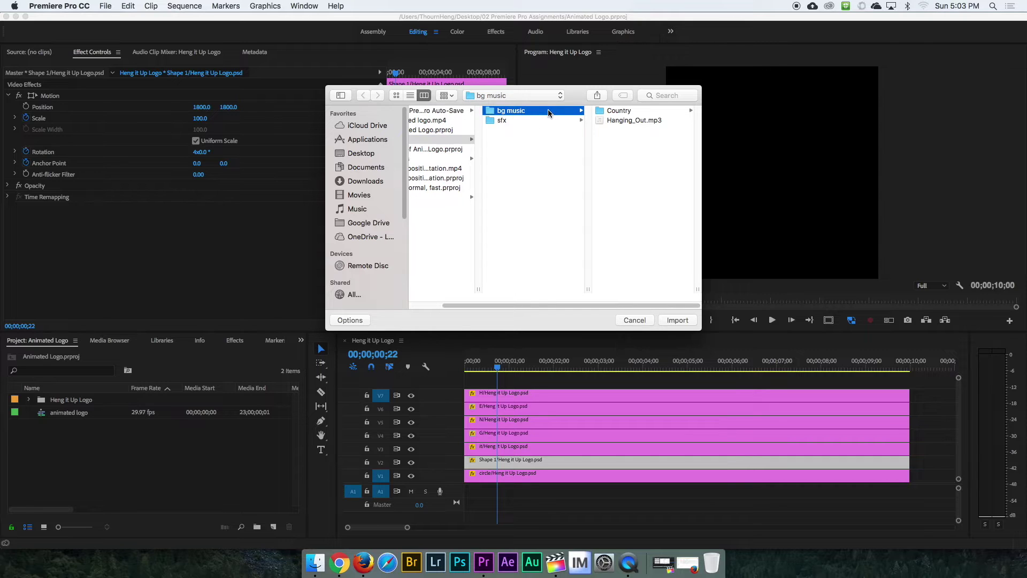
left_click(603, 121)
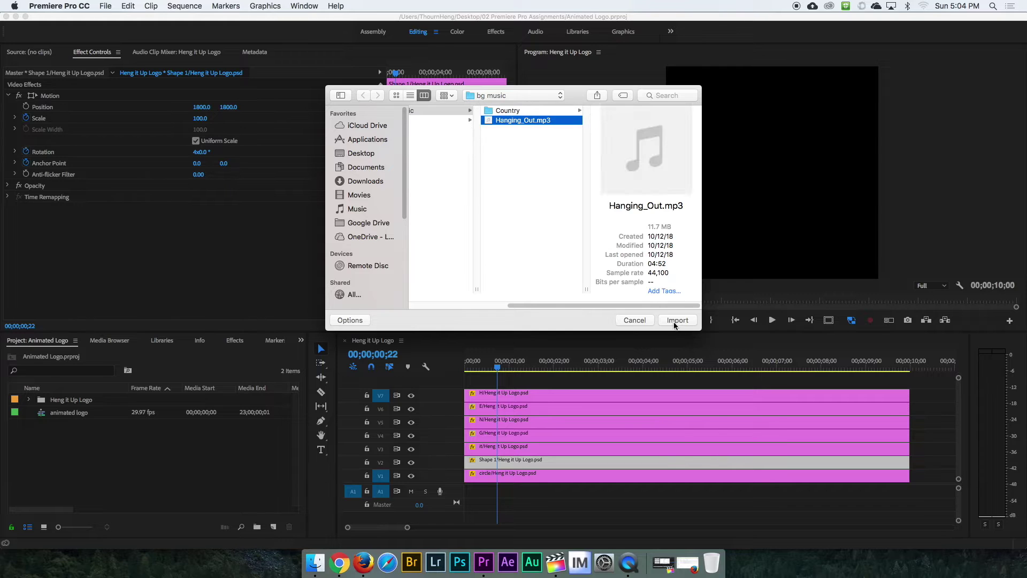
left_click(678, 320)
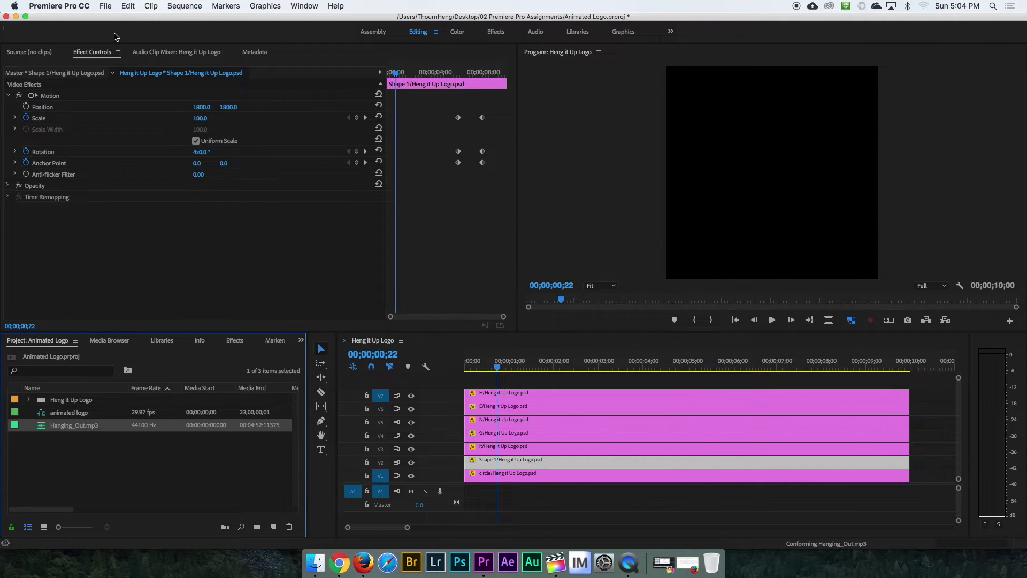
Import Swoosh.mp3 from the sfx folder inside audio into the project
left_click(106, 6)
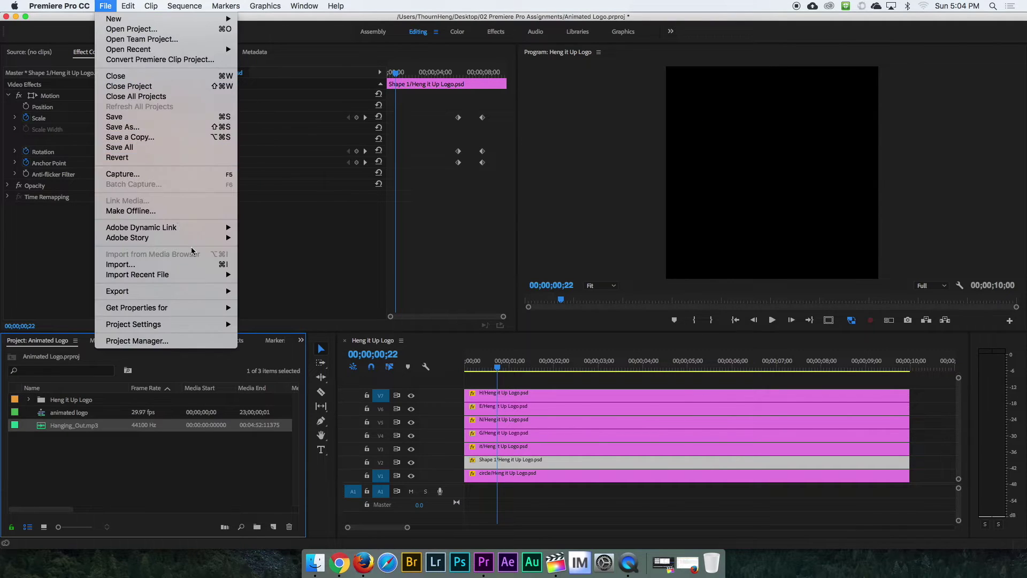
left_click(193, 266)
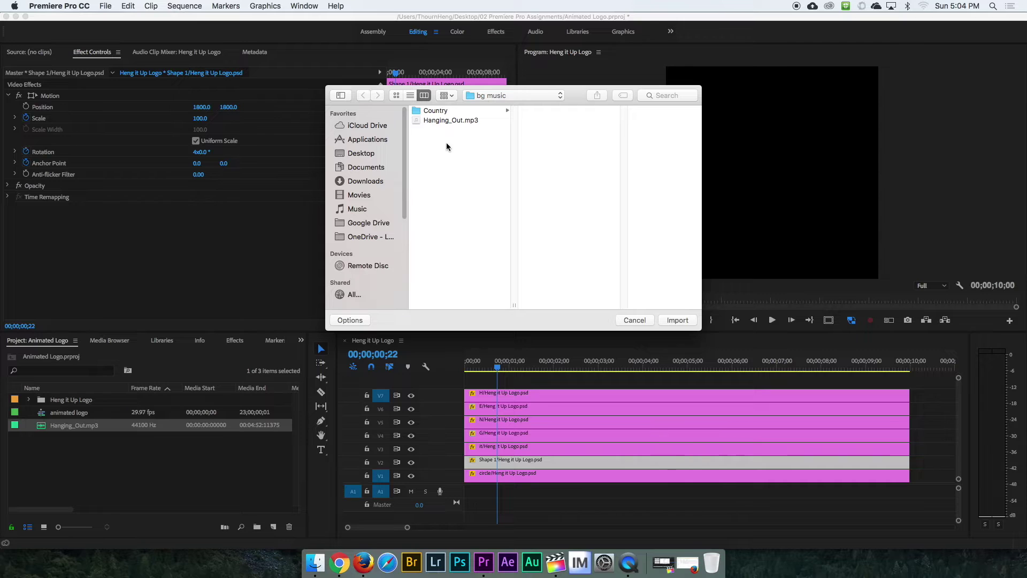
left_click(505, 96)
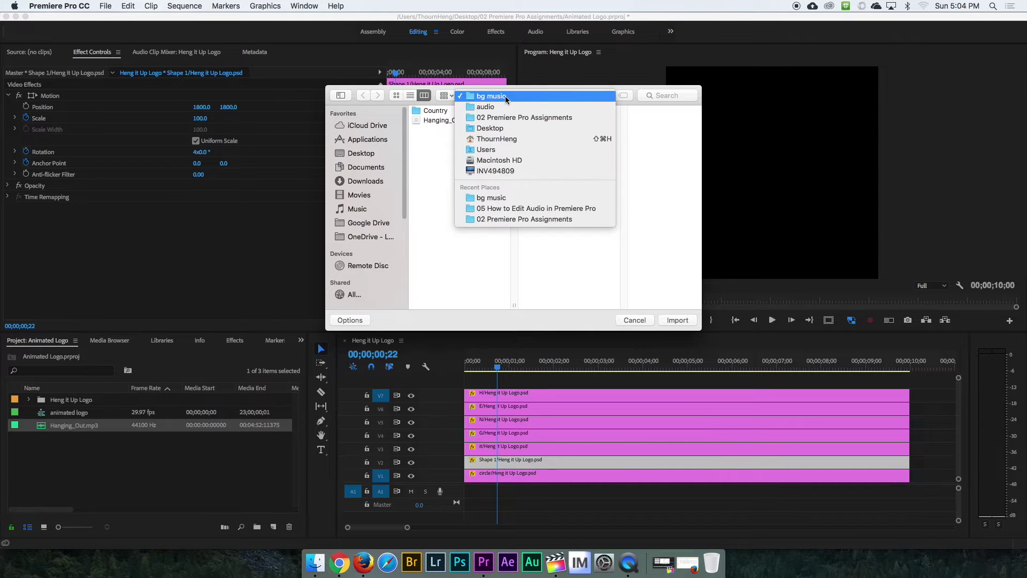
left_click(506, 107)
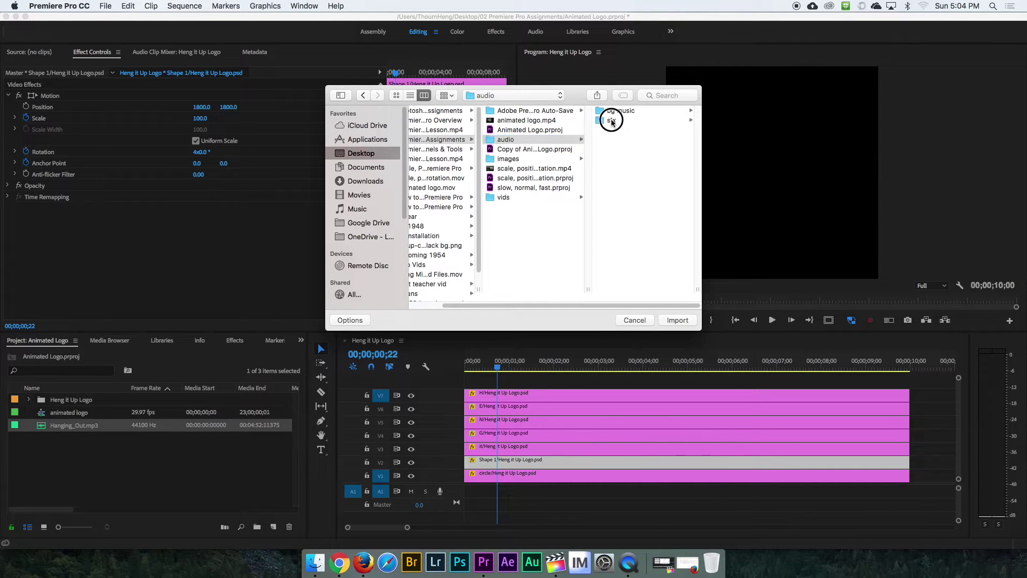
left_click(611, 121)
left_click(615, 111)
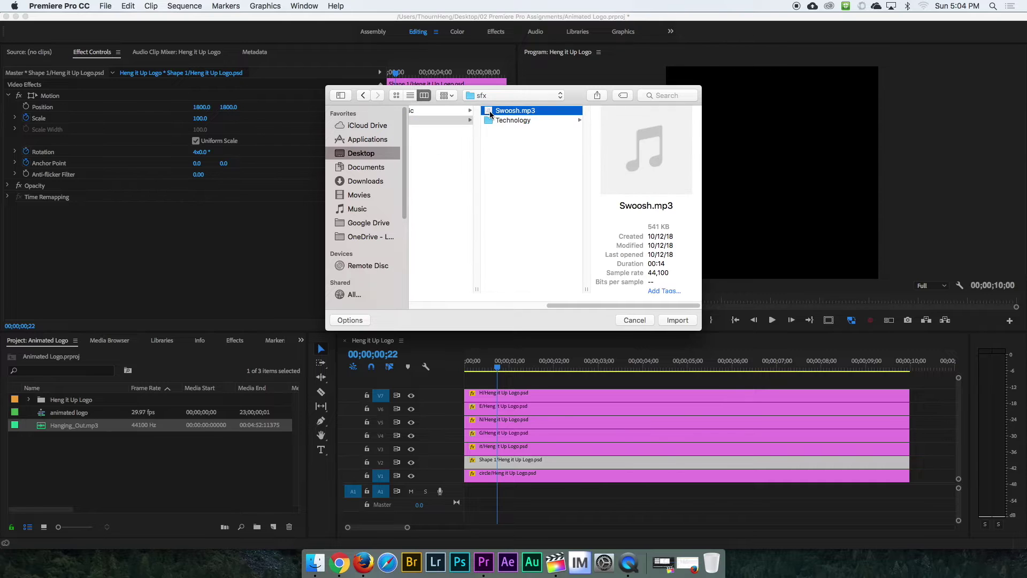
double_click(491, 113)
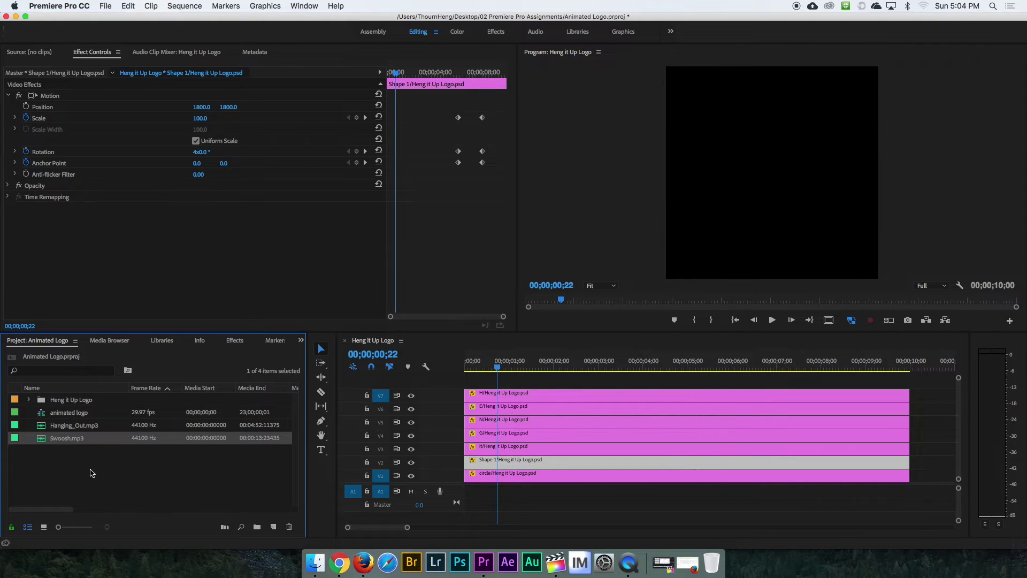
Import a Technology Electronic sound effect, with a name ending in "eck 01.wav", from the Technology folder inside sfx
double_click(105, 464)
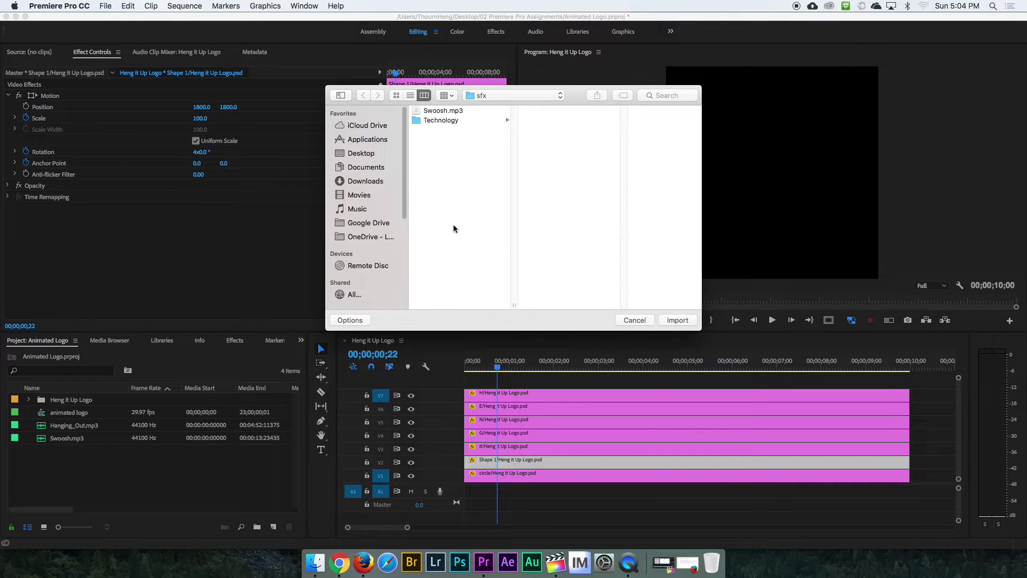
left_click(628, 319)
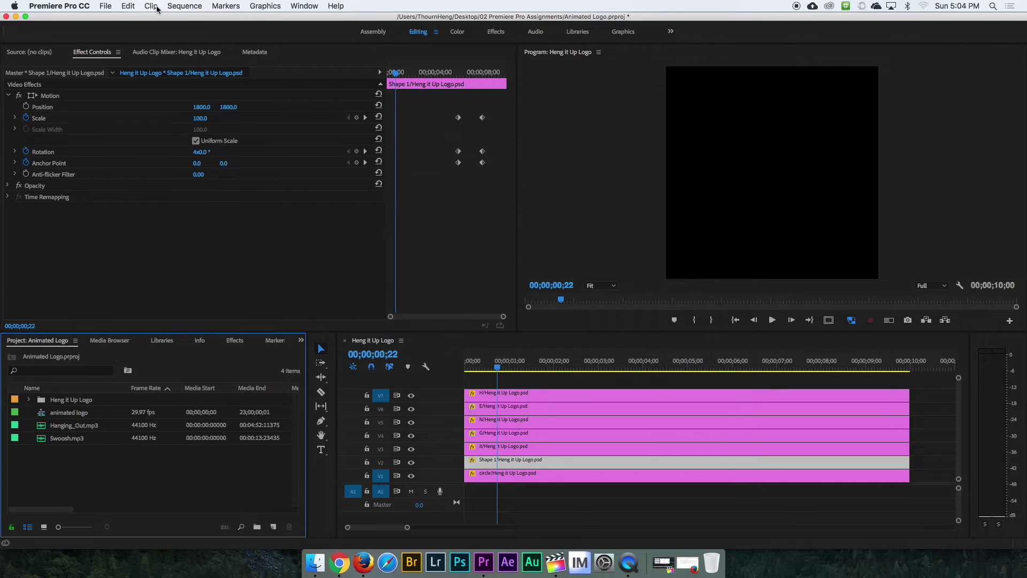
left_click(107, 5)
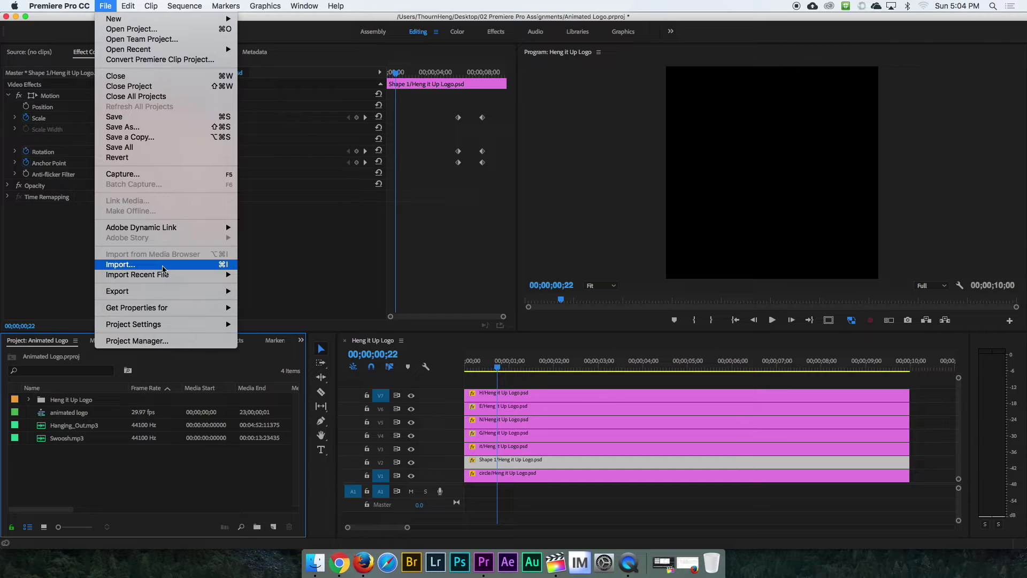
left_click(164, 264)
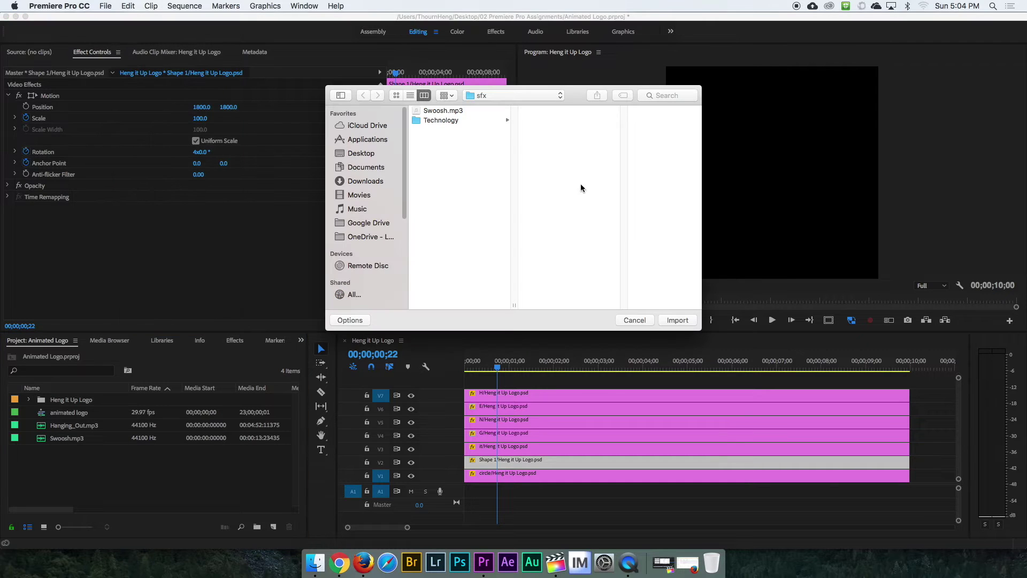
left_click(449, 121)
scroll(572, 256, "down", 3)
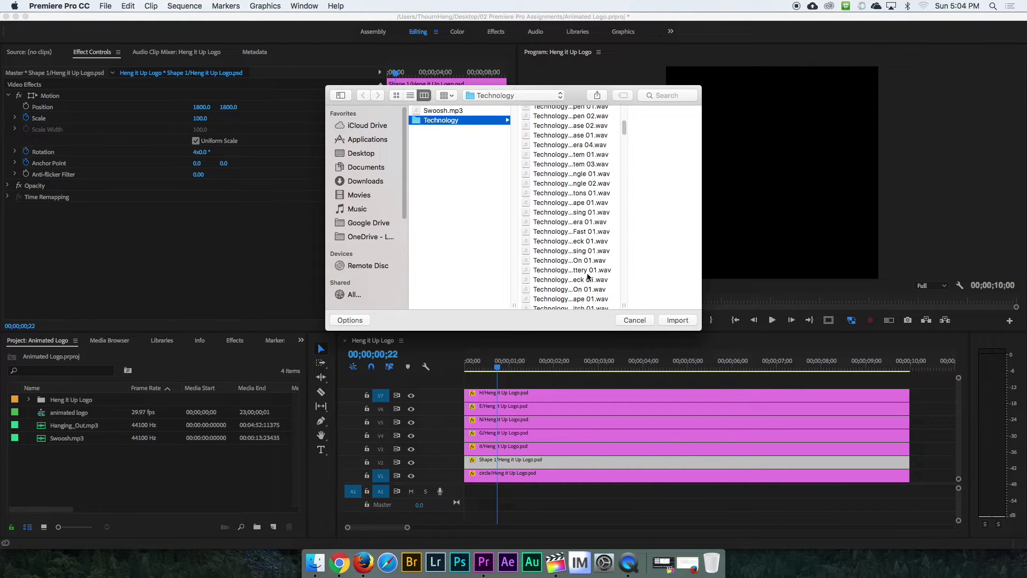
left_click(548, 241)
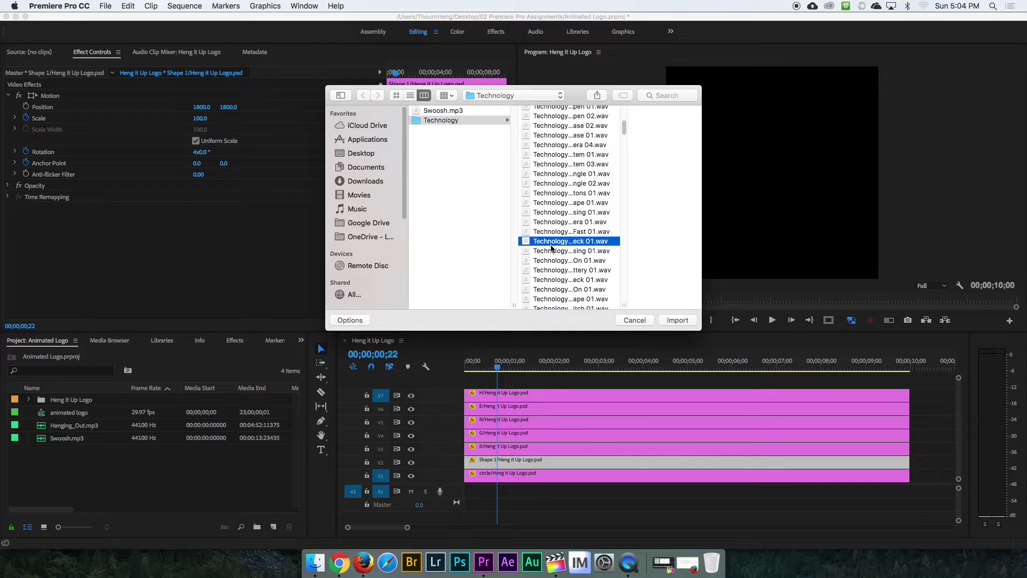
left_click(678, 319)
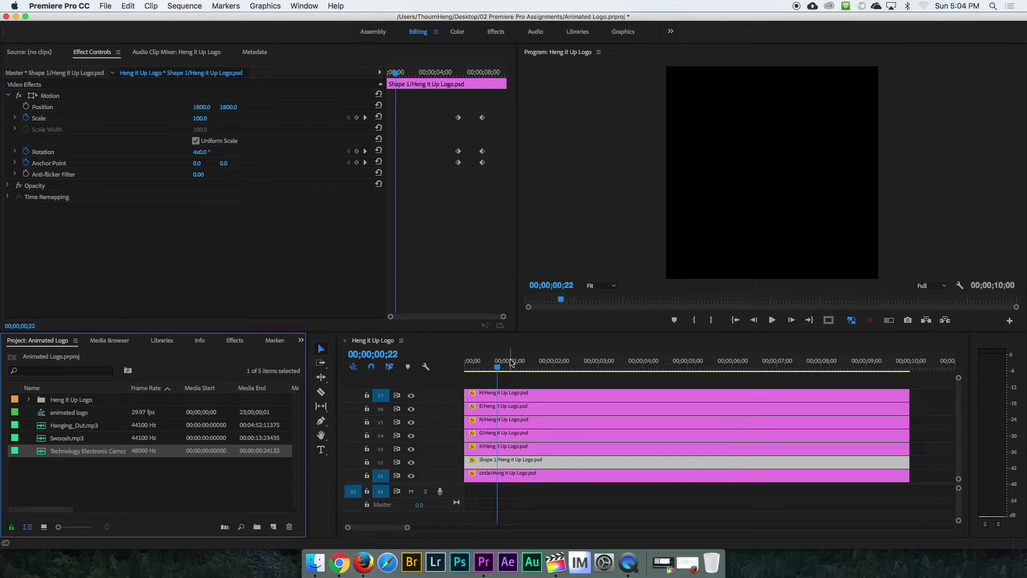
left_click(343, 569)
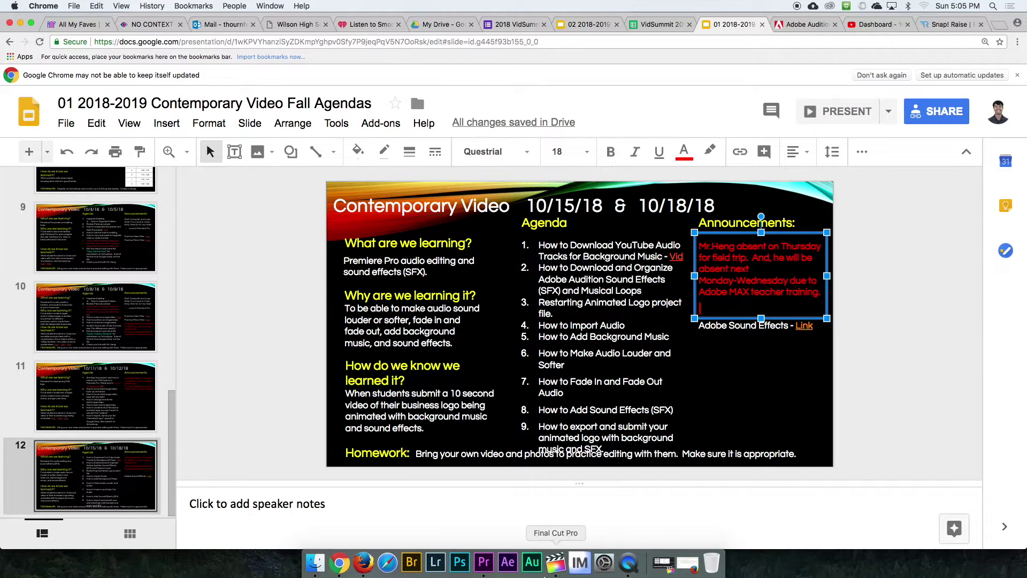
left_click(484, 562)
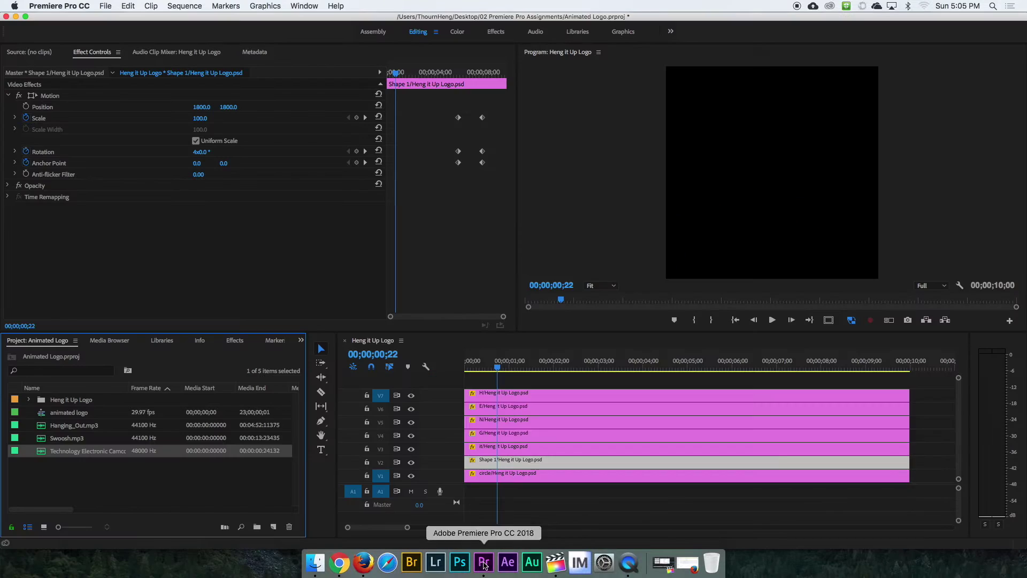
Load Hanging_Out.mp3 in the Source monitor and mark its Out point at 00;00;10;00
left_click(46, 438)
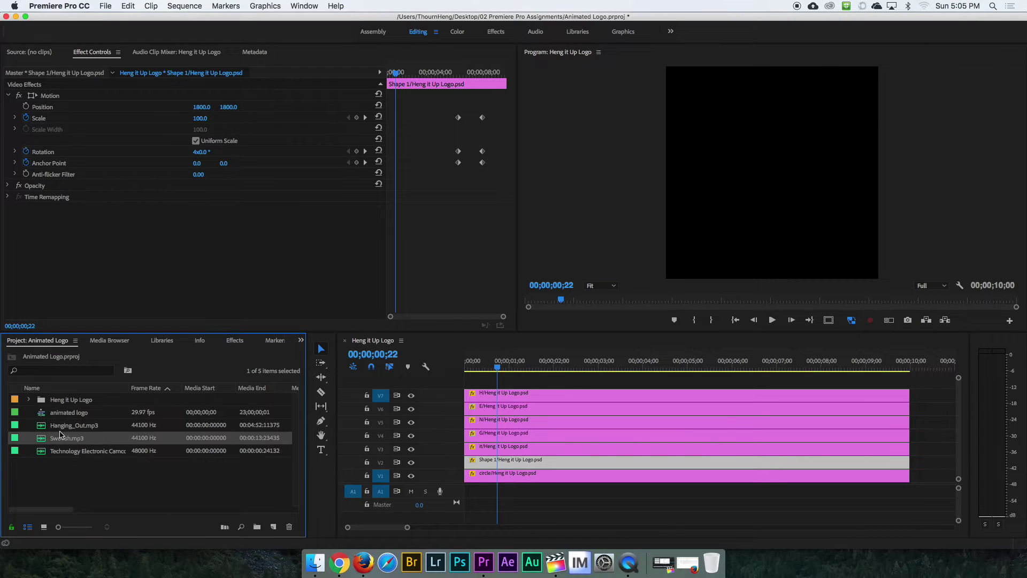
left_click(47, 426)
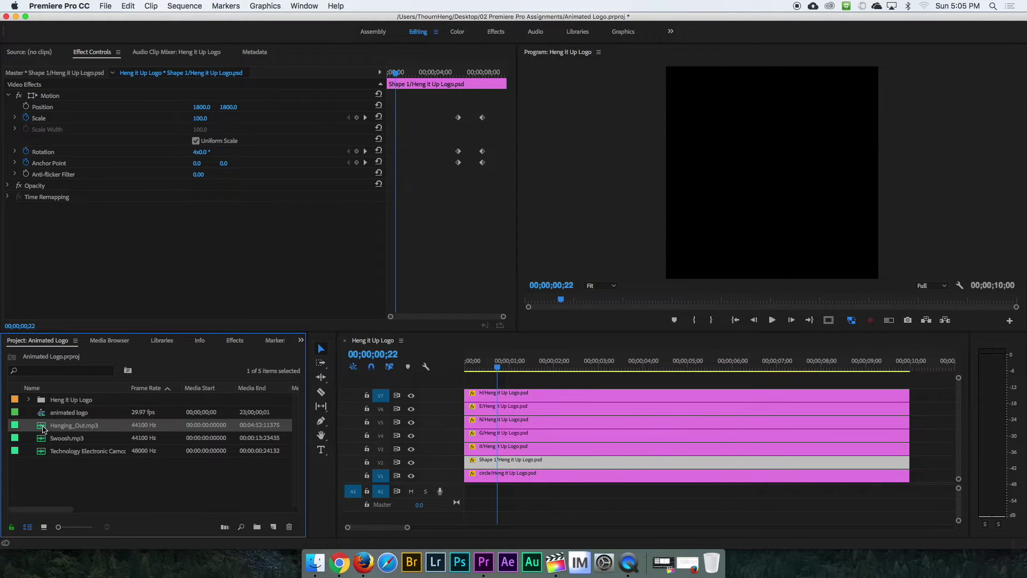
double_click(45, 428)
mouse_move(21, 302)
left_mouse_down()
mouse_move(101, 303)
mouse_move(40, 311)
left_mouse_up()
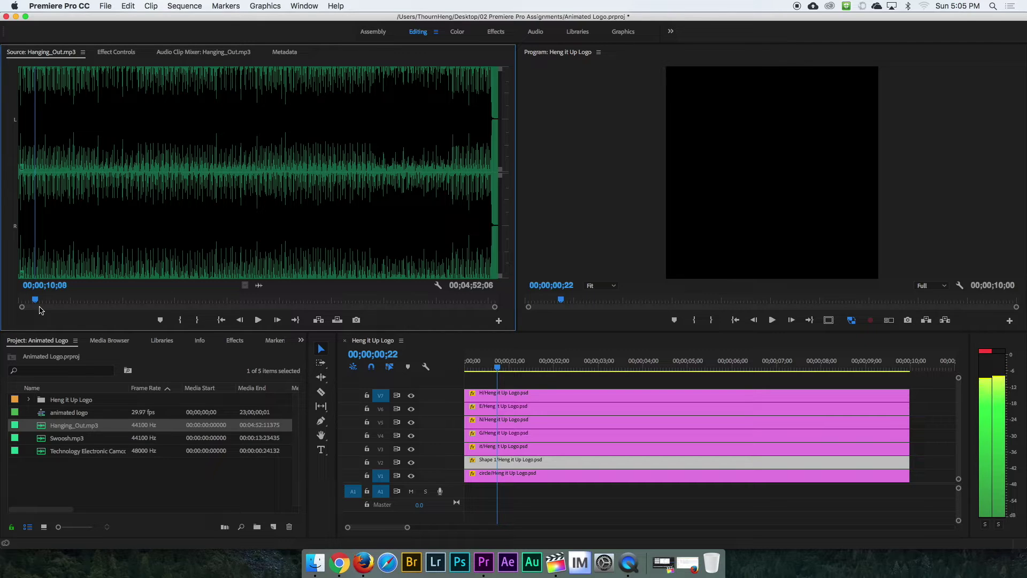
left_click_drag(39, 309, 39, 310)
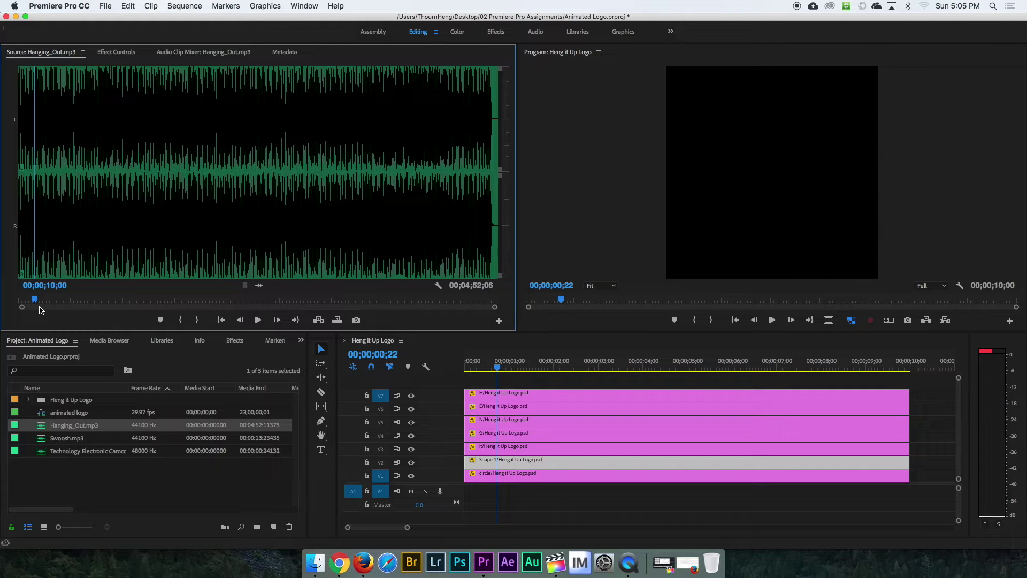
left_click(197, 319)
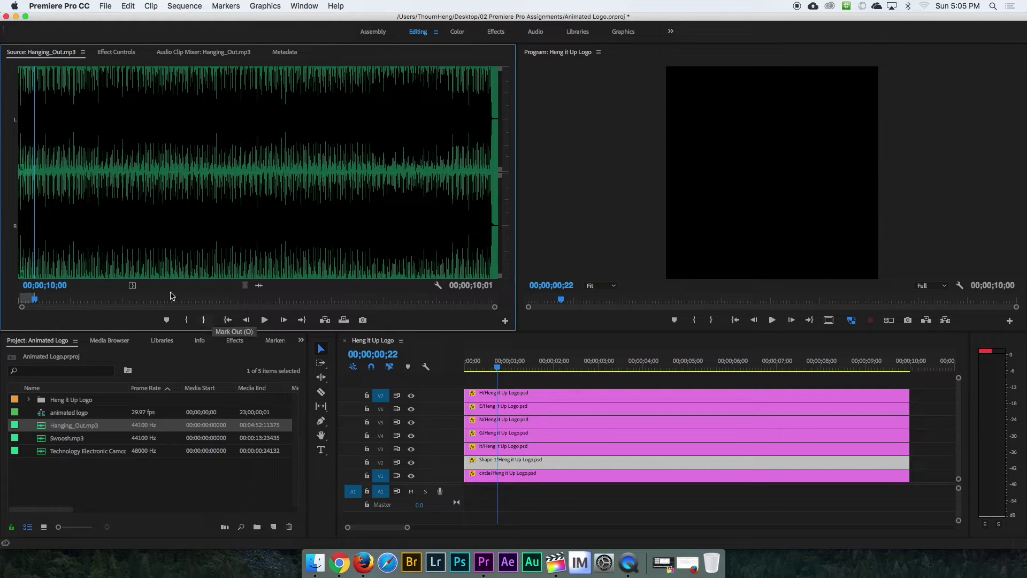
Place the marked section of Hanging_Out.mp3 at the start of audio track A1 and trim its end to match the video clips
left_click_drag(259, 285, 463, 496)
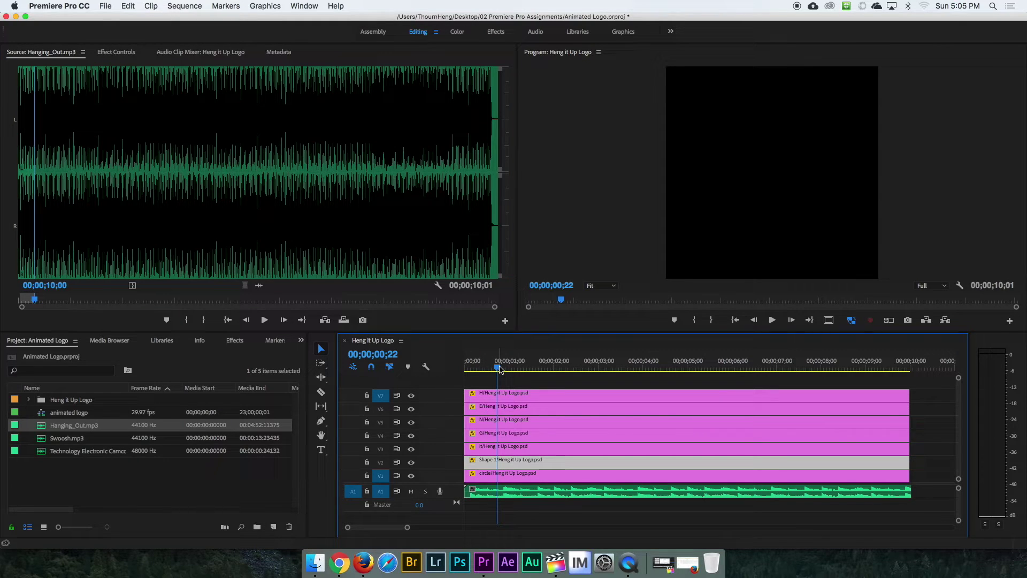
left_click_drag(498, 369, 390, 362)
key("space")
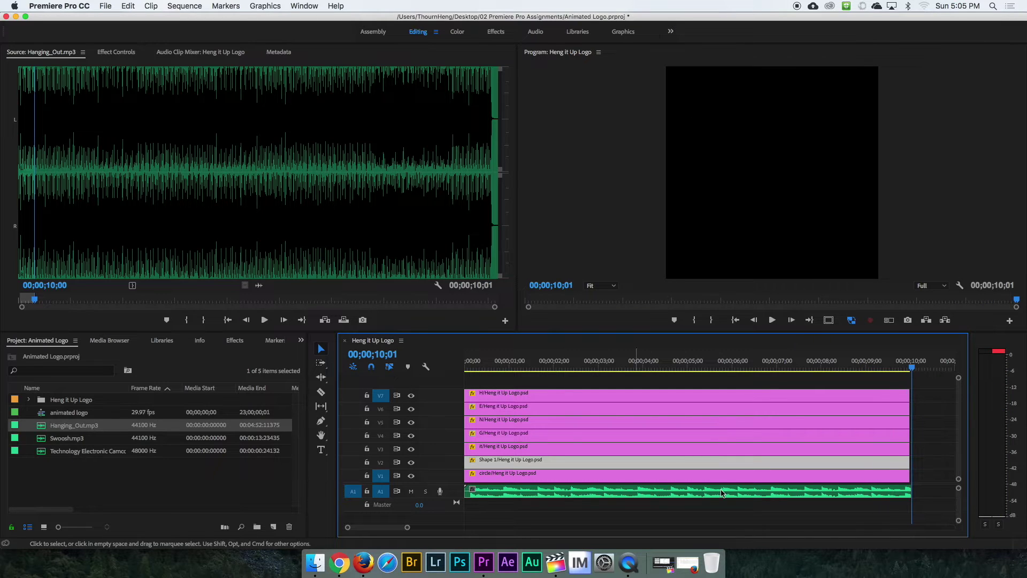
left_click_drag(911, 491, 909, 491)
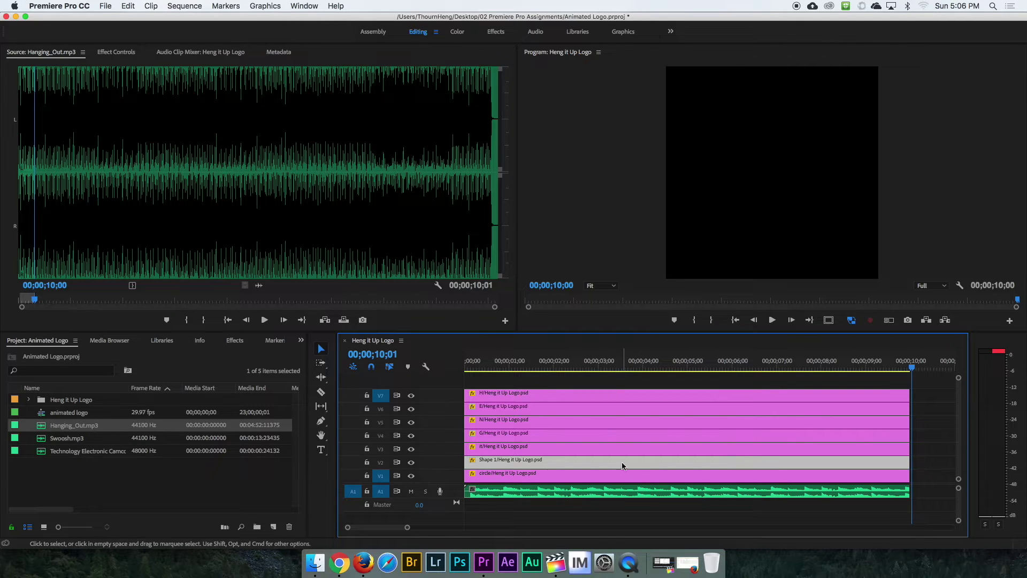
Mark a new In point for Hanging_Out.mp3 at 00;01;39;00 in the Source monitor
left_click(173, 300)
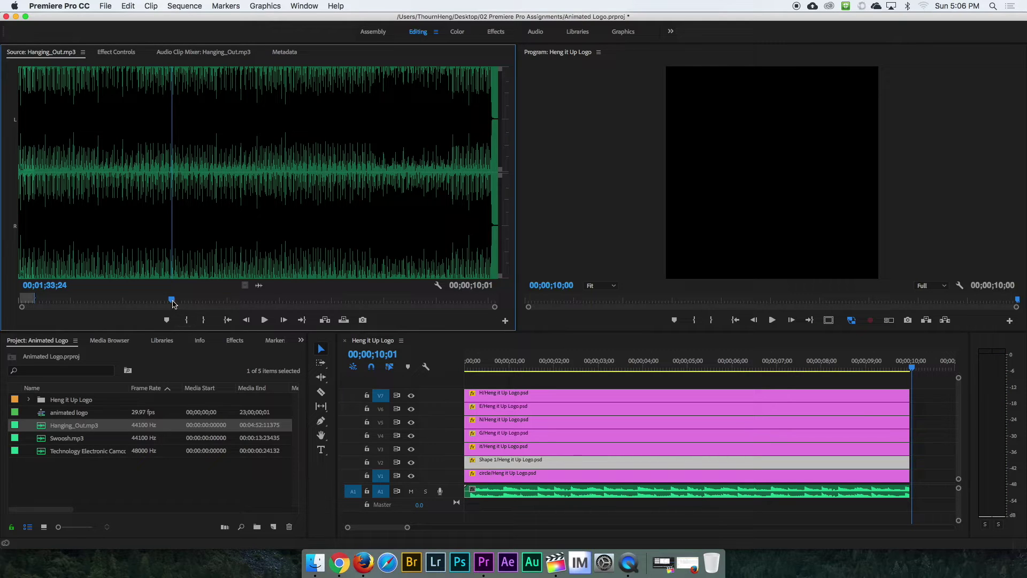
left_click(184, 301)
left_click(186, 319)
mouse_move(185, 301)
left_mouse_down()
mouse_move(217, 303)
mouse_move(181, 308)
left_mouse_up()
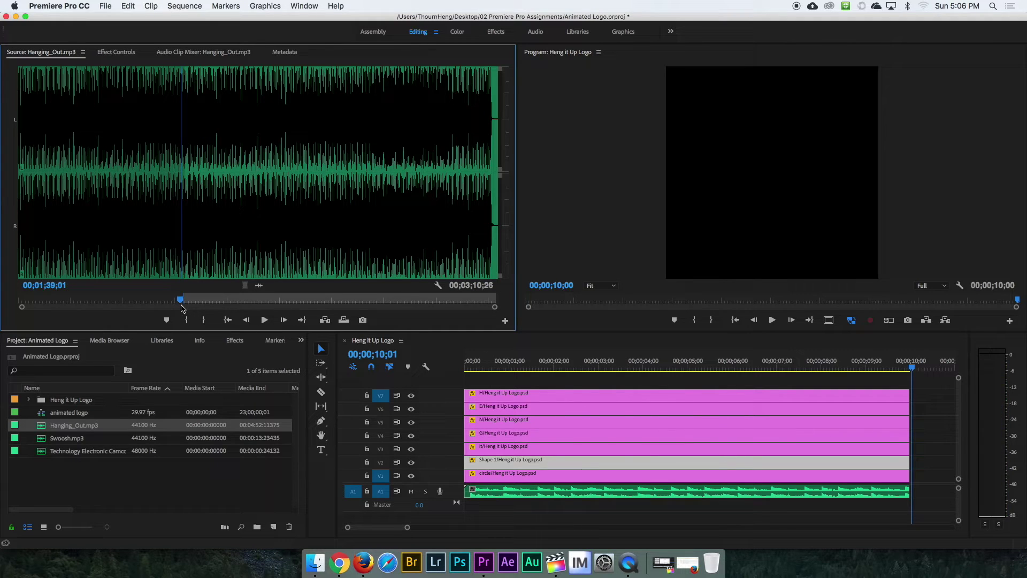
key("Left")
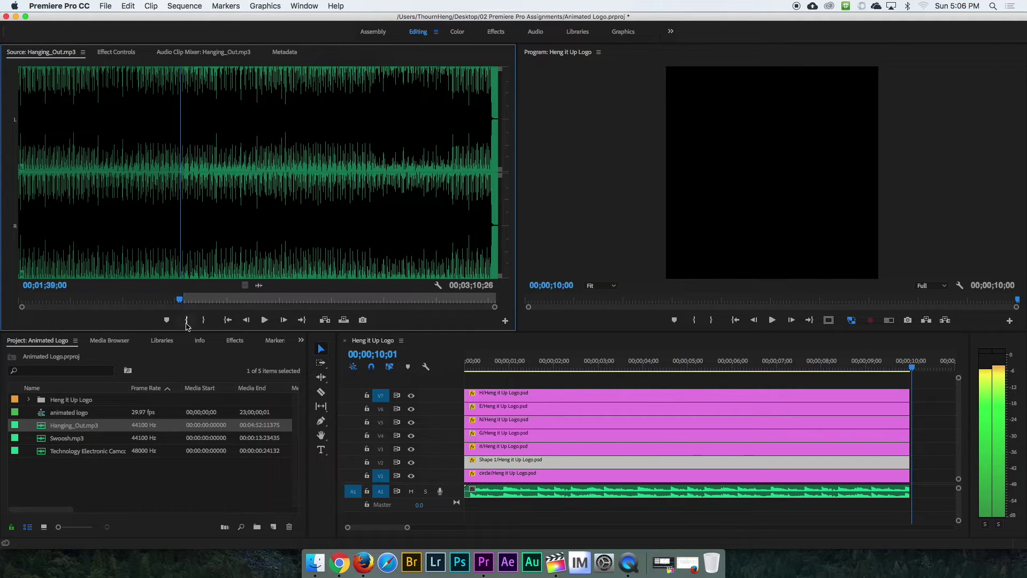
left_click(186, 320)
Mark the Out point of Hanging_Out.mp3 at 00;01;49;00 in the Source monitor
left_click_drag(181, 305, 218, 306)
left_click_drag(228, 310, 201, 313)
left_click(201, 313)
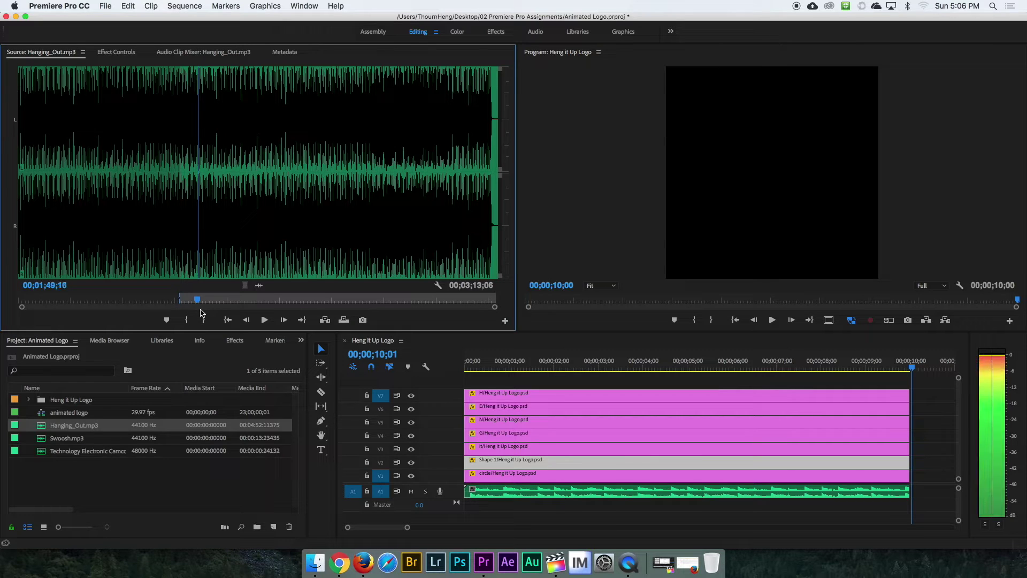
key("Left")
key("Left")
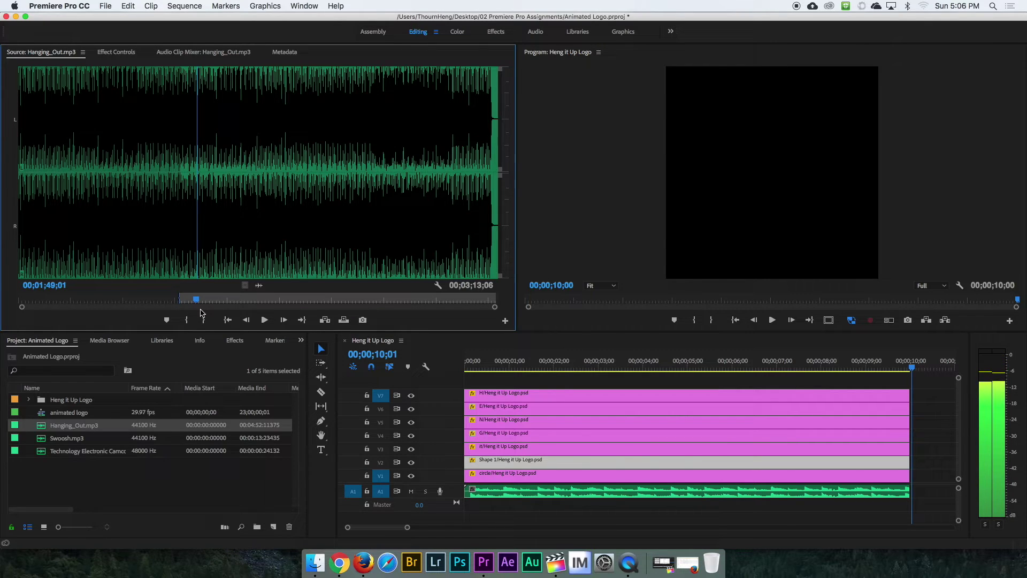
left_click(204, 321)
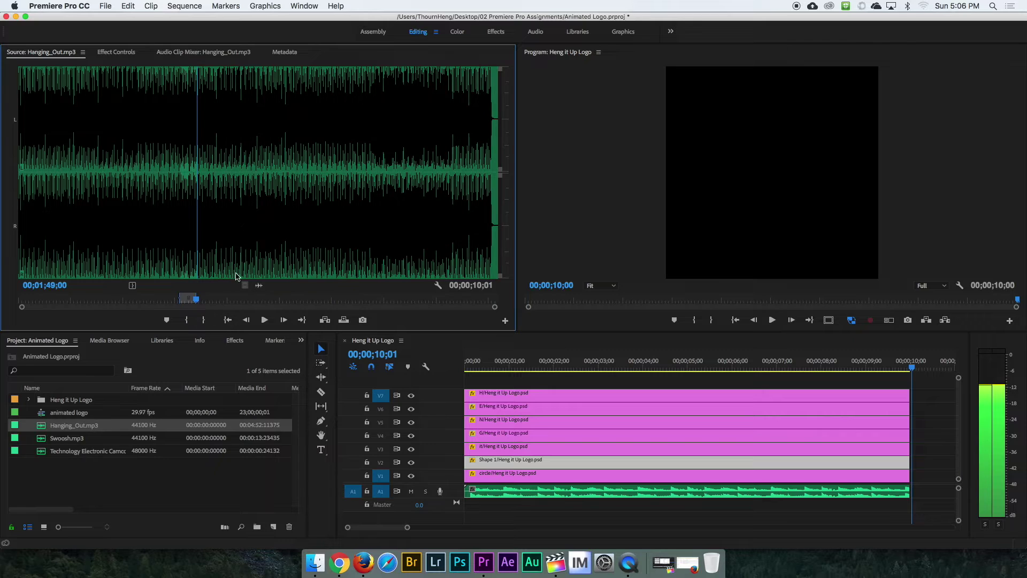
Replace the music at the start of audio track A1 with the newly marked section and play the sequence from the beginning
left_click_drag(270, 303, 453, 489)
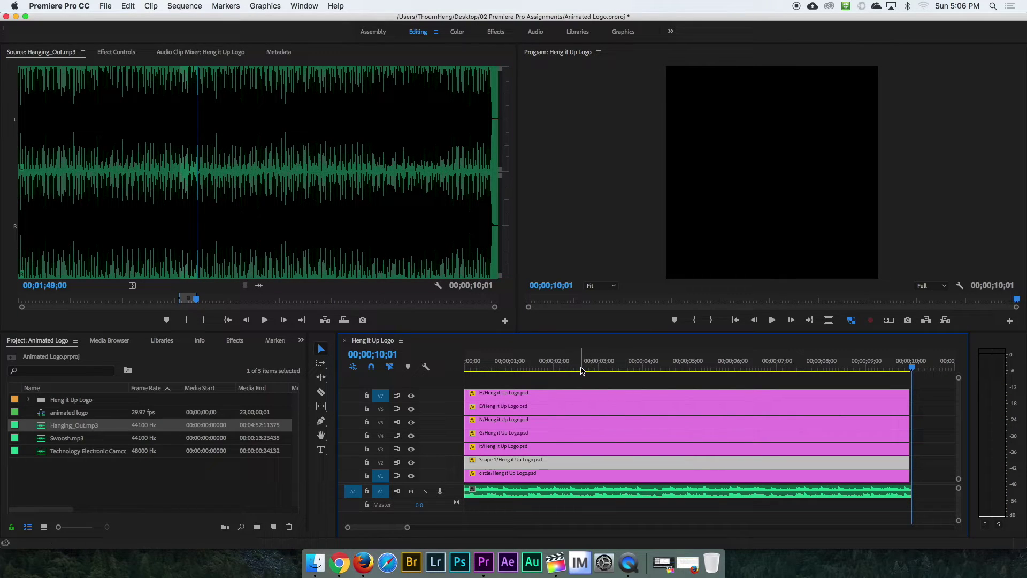
left_click_drag(582, 373, 428, 368)
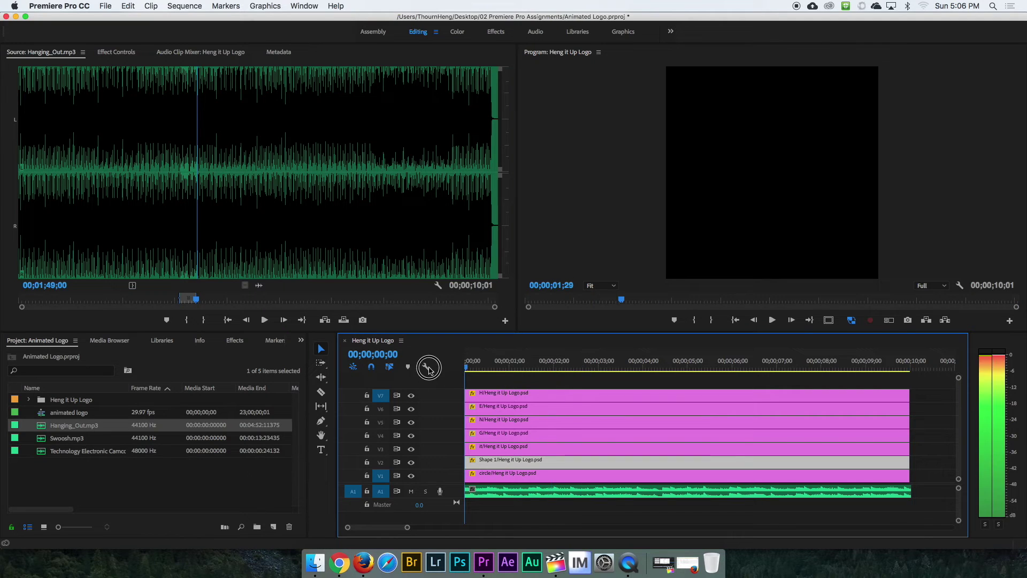
key("space")
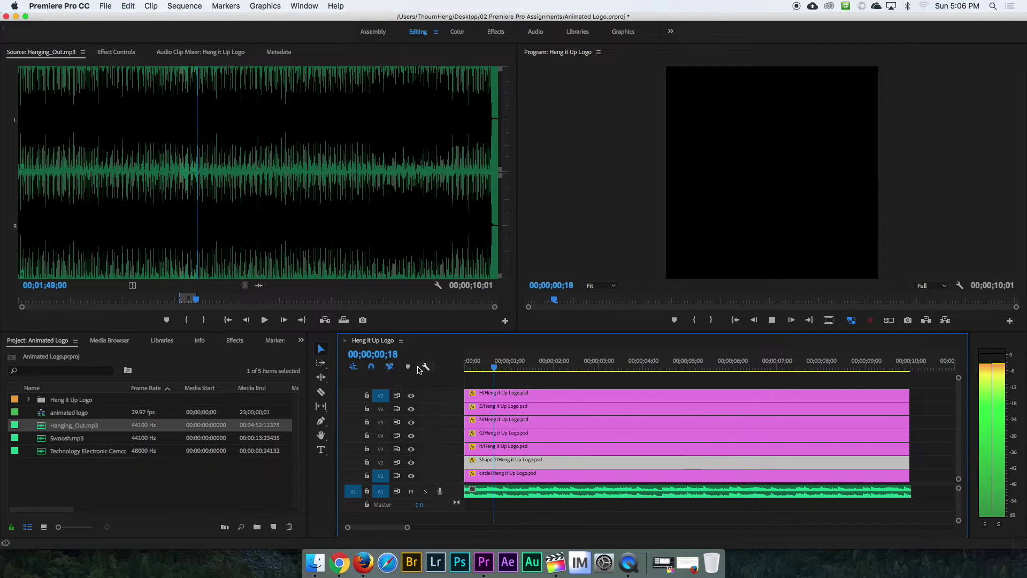
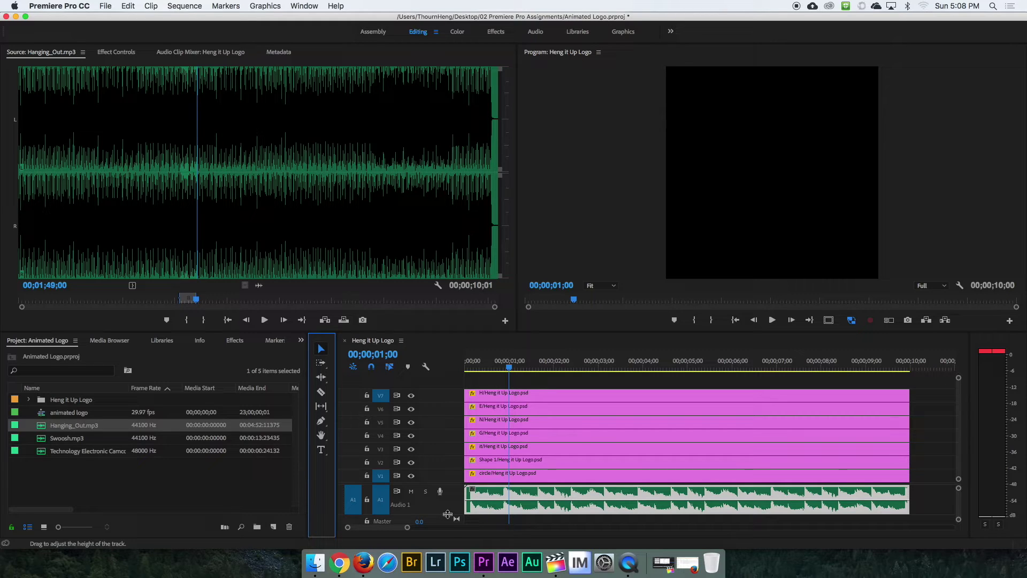
Increase the height of audio track A1, then lower the music clip's volume line and preview the quieter music
left_click_drag(447, 514, 449, 501)
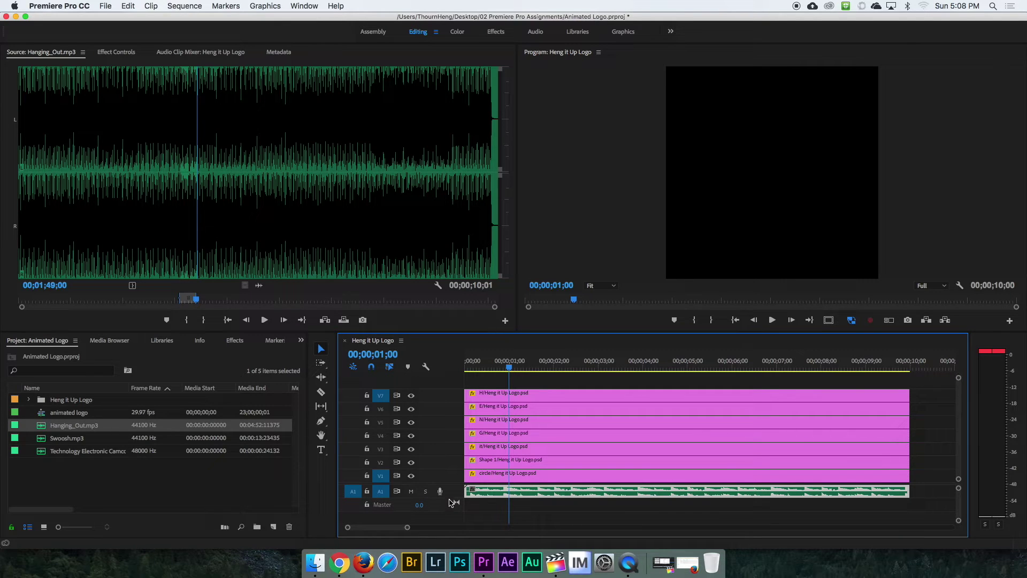
left_click_drag(450, 502, 450, 522)
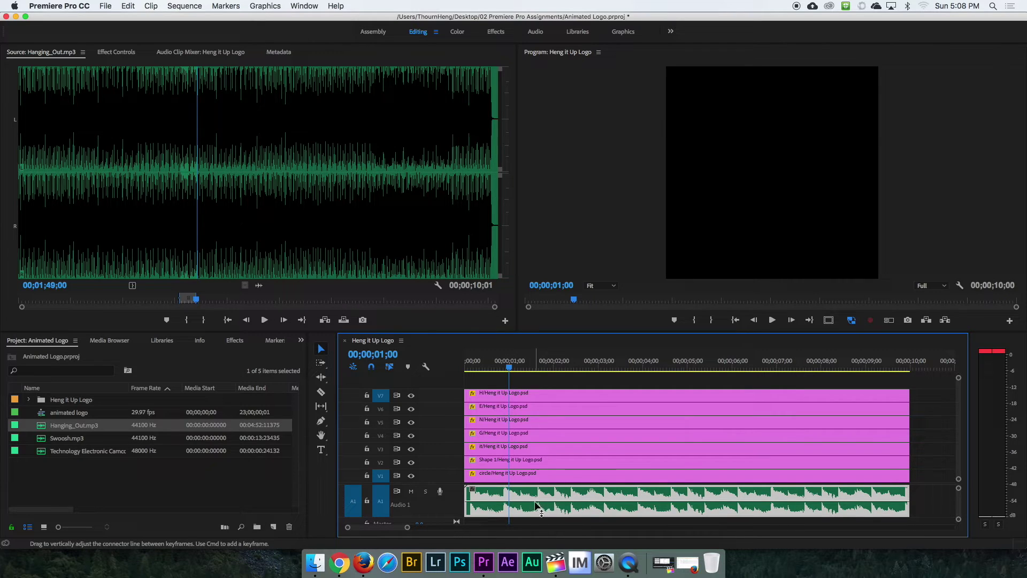
left_click_drag(545, 505, 548, 512)
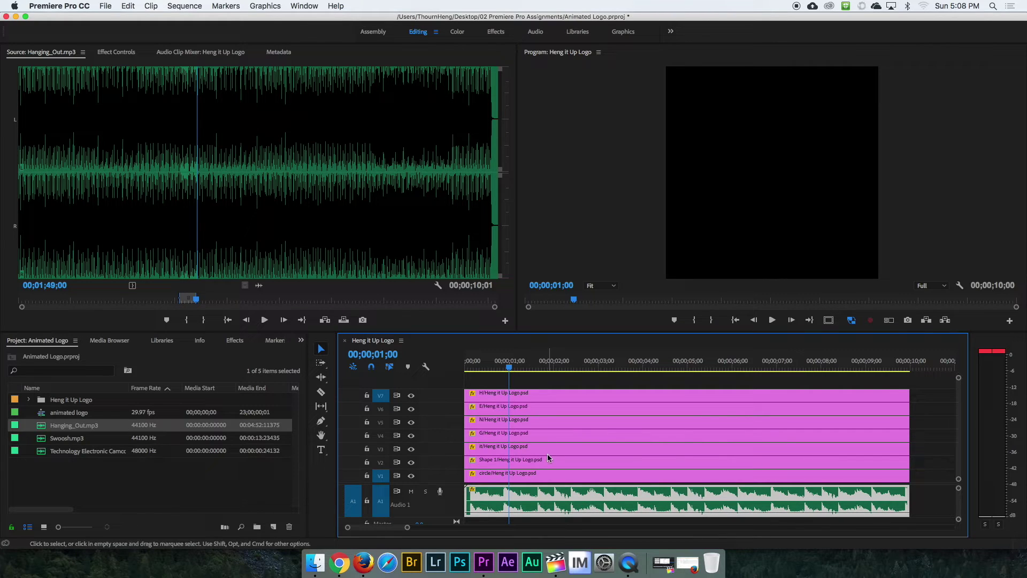
key("space")
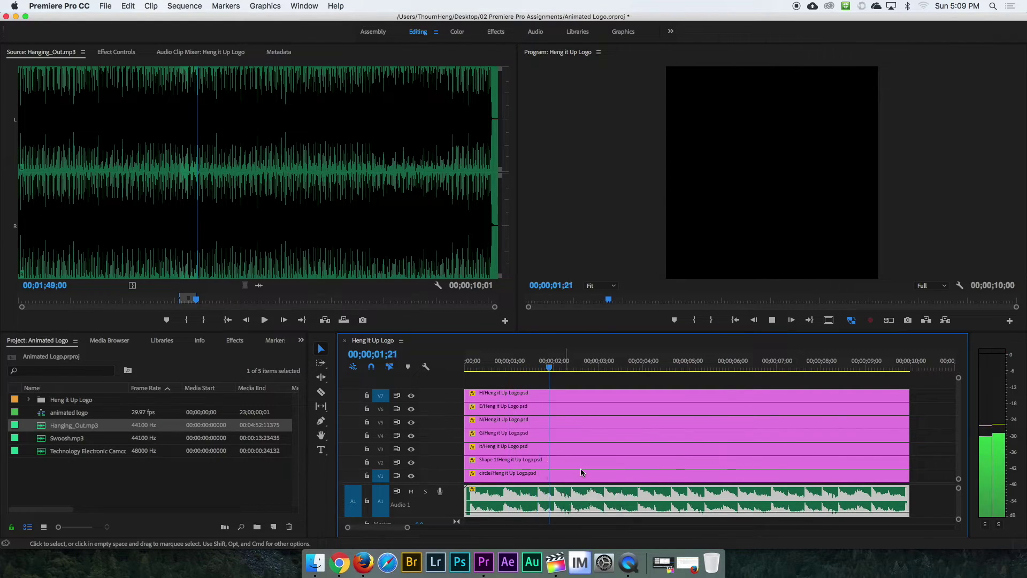
key("space")
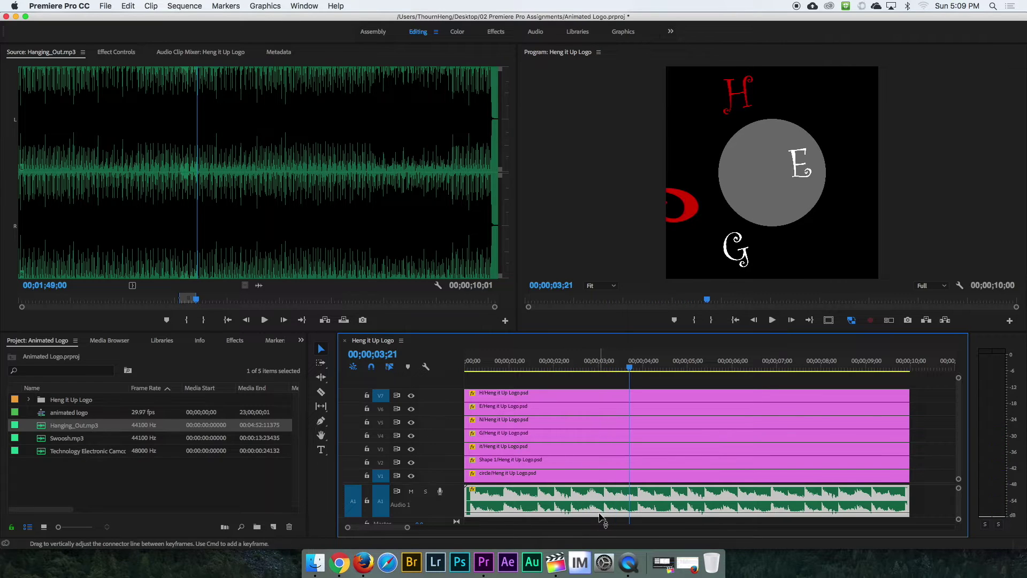
Raise the music clip's volume line close to its maximum and play the louder music
left_click_drag(614, 510, 614, 489)
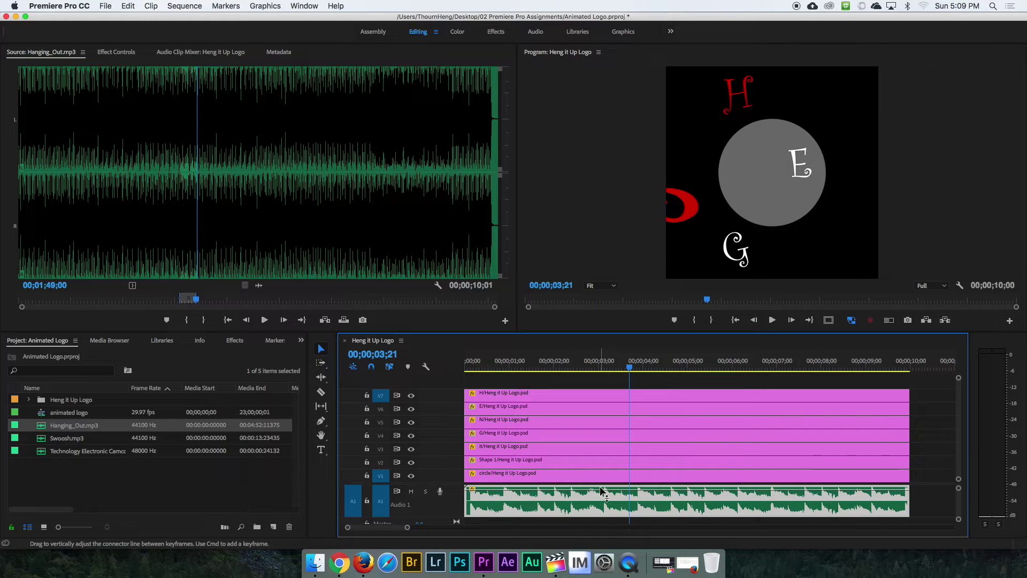
key("space")
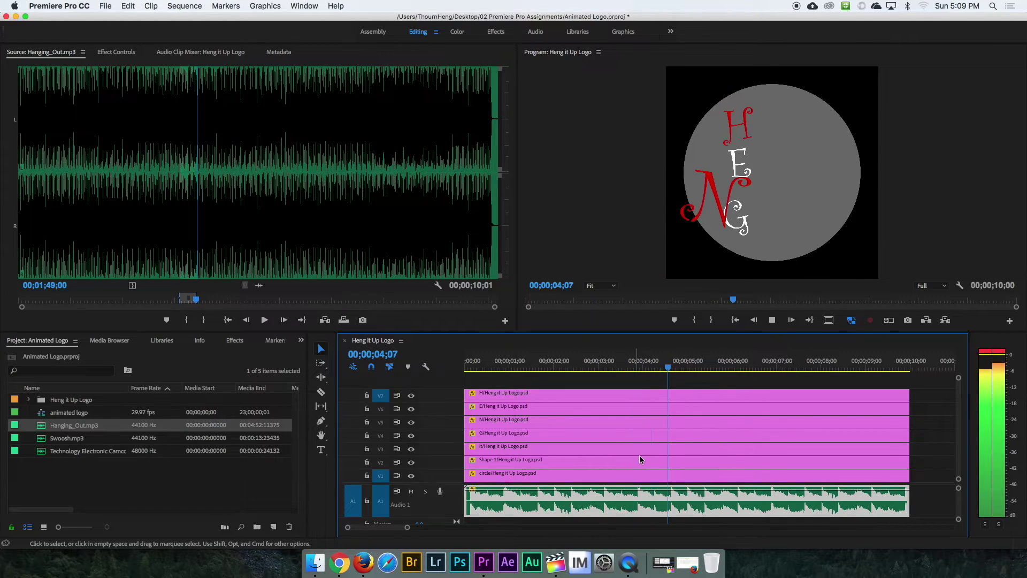
key("space")
Bring the music clip's volume down to about -0.2 dB and preview it
left_click_drag(629, 488, 632, 502)
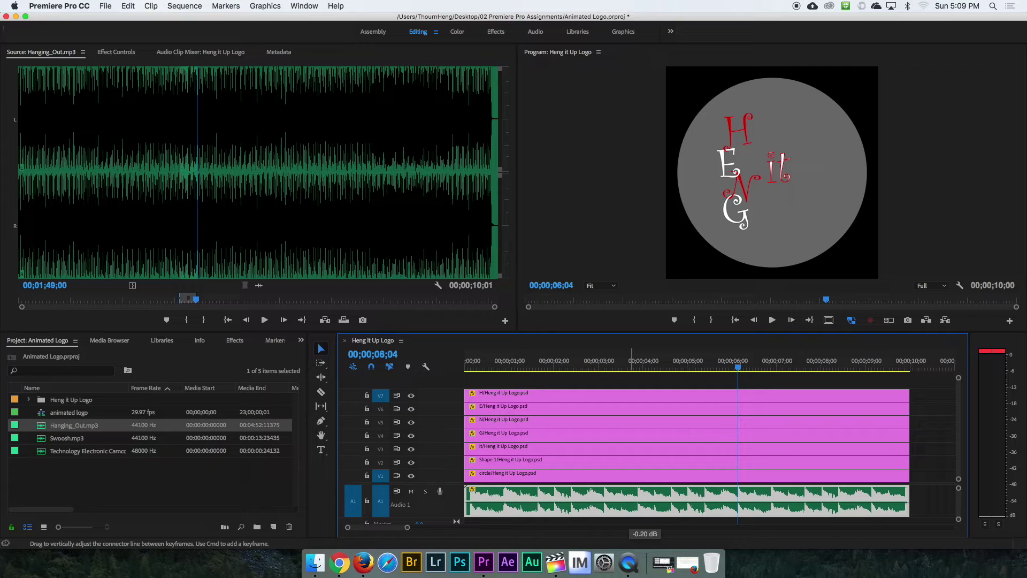
left_click_drag(632, 501, 632, 501)
key("space")
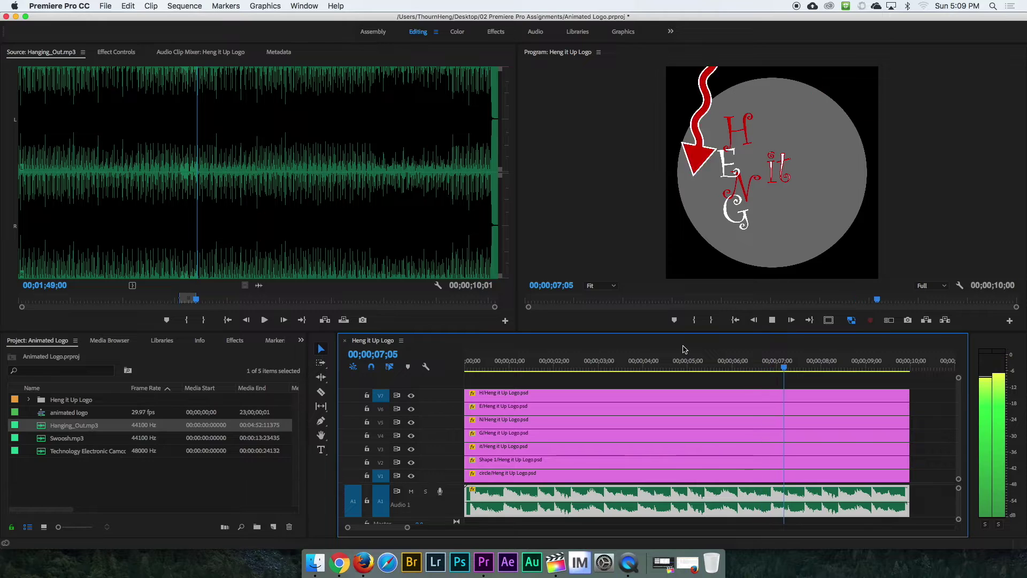
key("space")
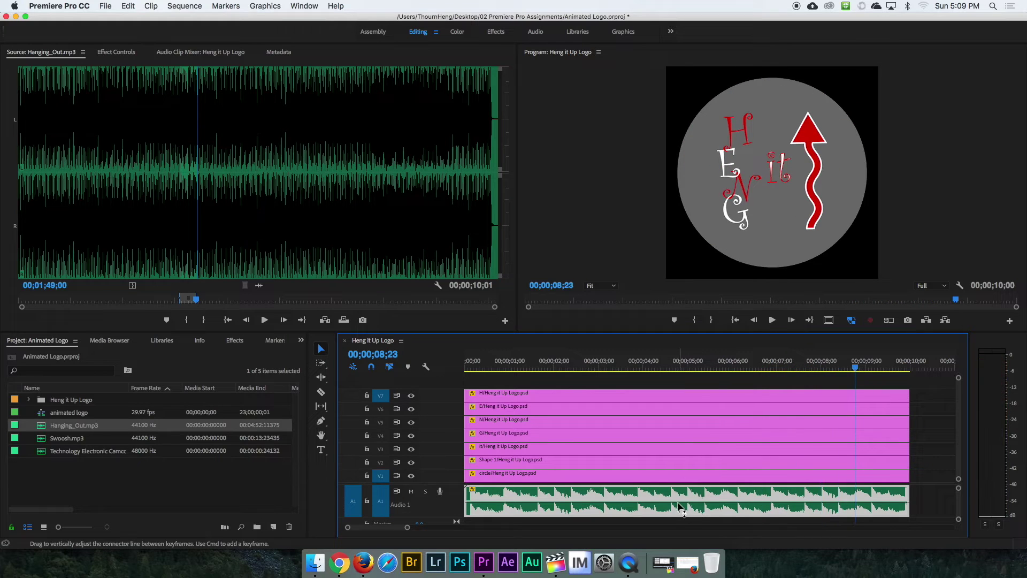
Lower the music clip's volume slightly and replay the sequence from an earlier point
left_click_drag(677, 503, 679, 507)
left_click_drag(670, 366, 561, 365)
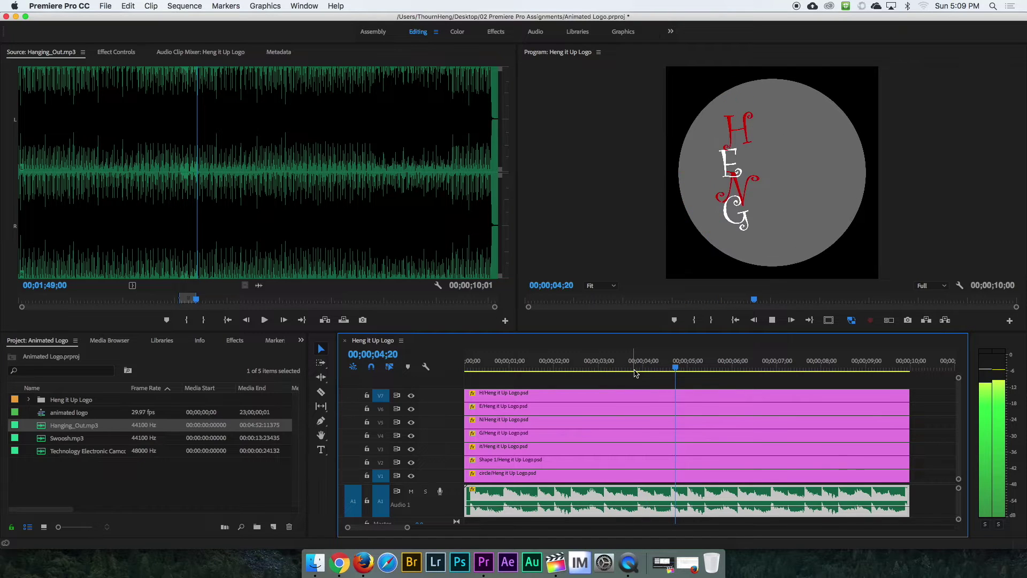
key("space")
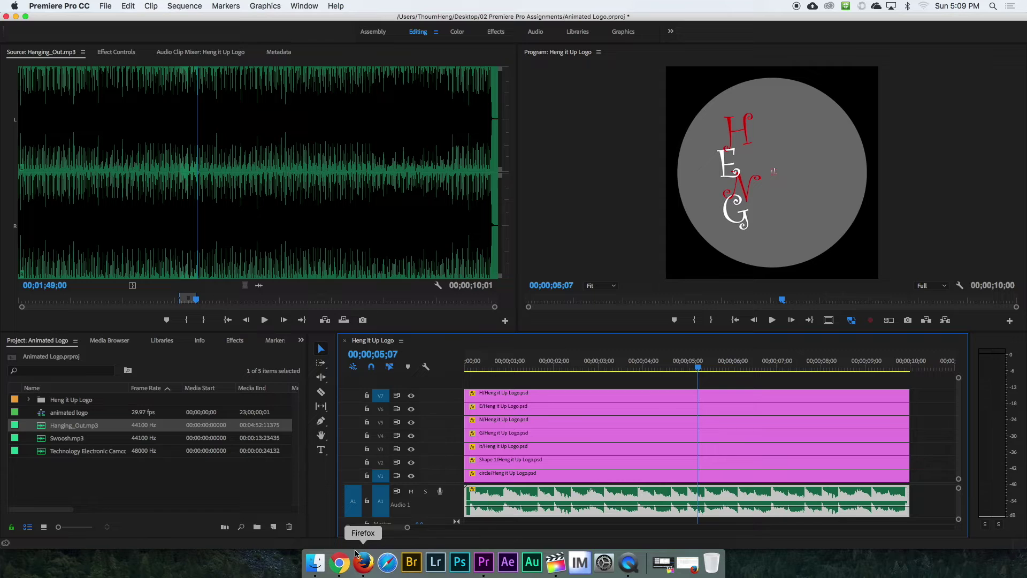
Switch to Chrome to check the Contemporary Video agenda slide, and return to Premiere Pro
left_click(340, 562)
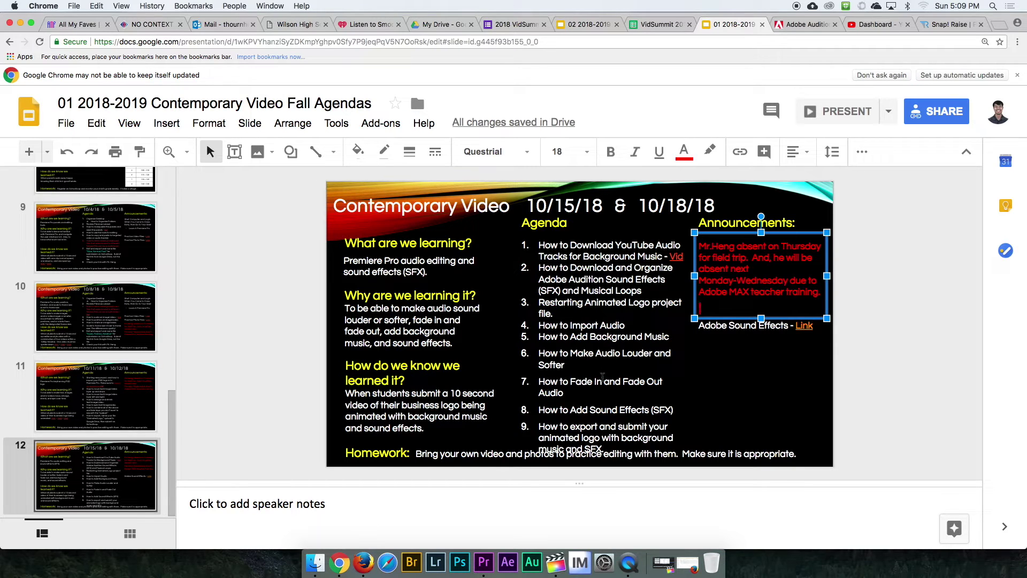
left_click(483, 561)
Try the music clip's volume at 6.02 dB and at silence, then settle it at about -5 dB
left_click_drag(440, 501, 434, 519)
left_click_drag(598, 508, 602, 488)
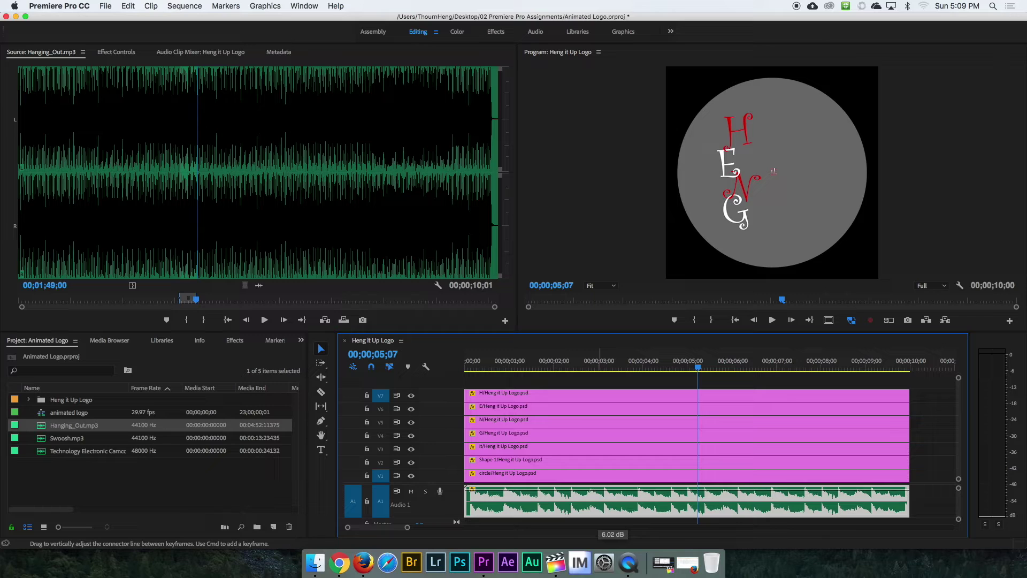
left_click_drag(602, 488, 602, 515)
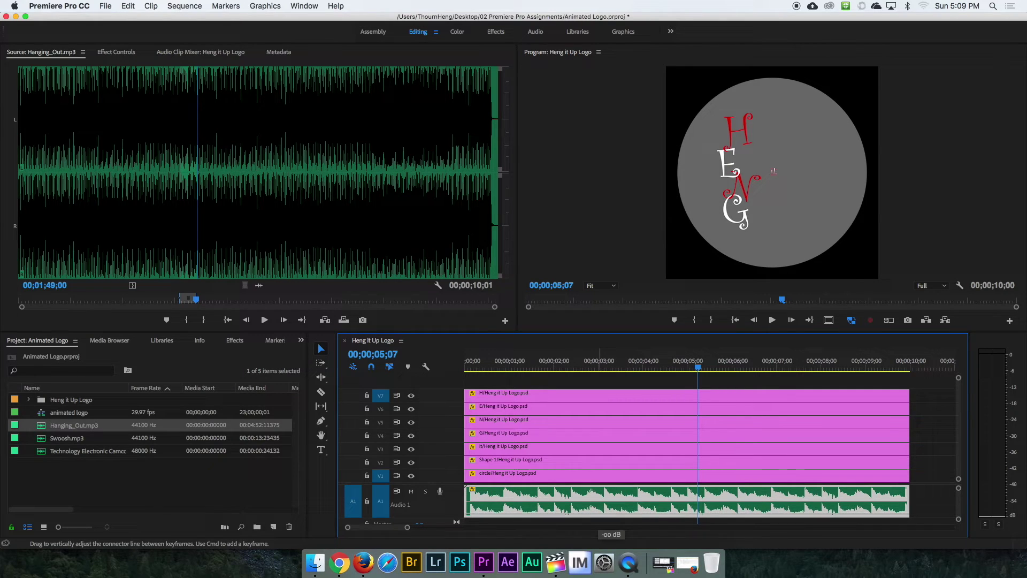
left_click_drag(601, 515, 597, 501)
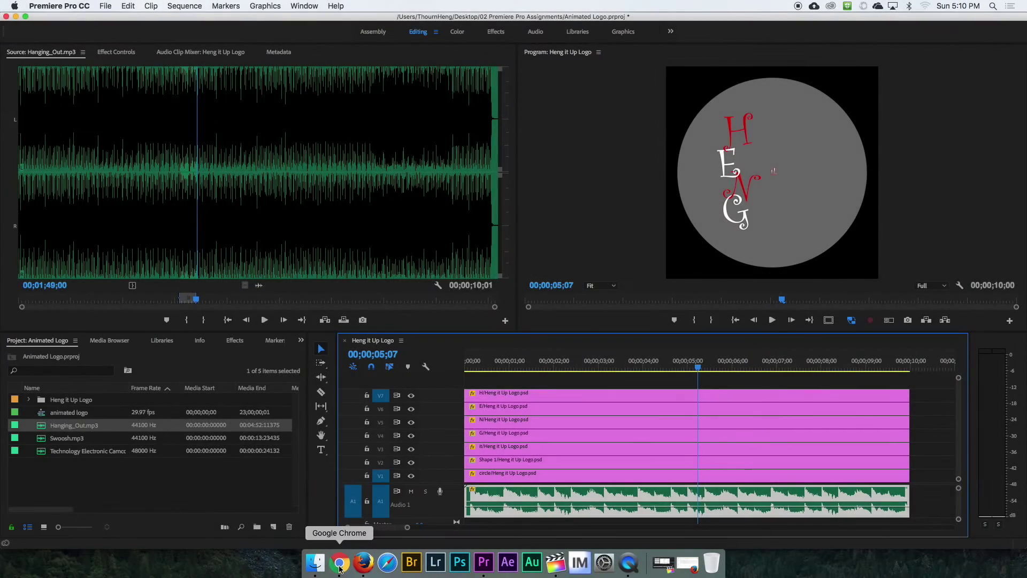
Check the agenda item on fading audio in and out in Chrome, and return to Premiere Pro
left_click(339, 563)
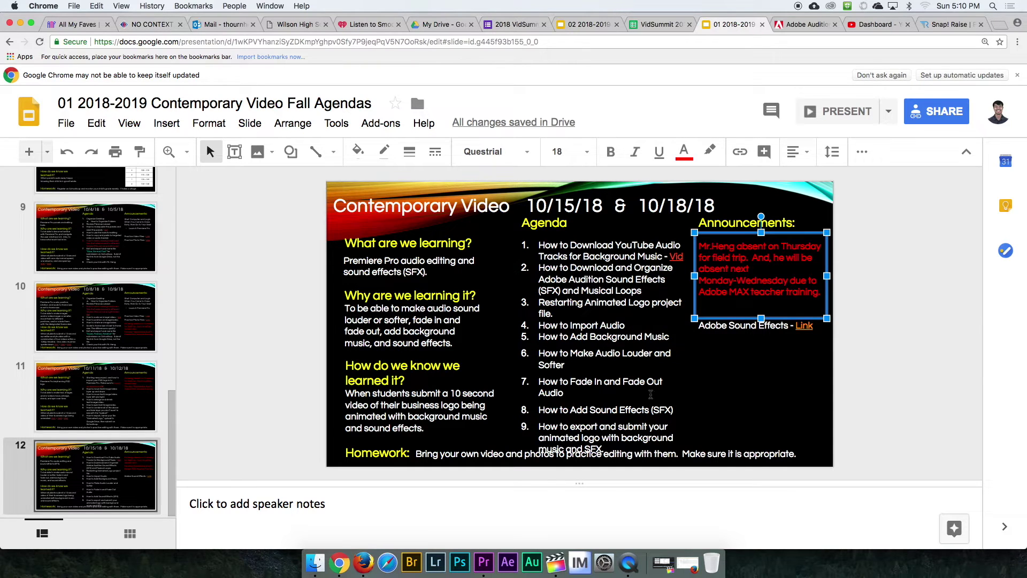
left_click(484, 562)
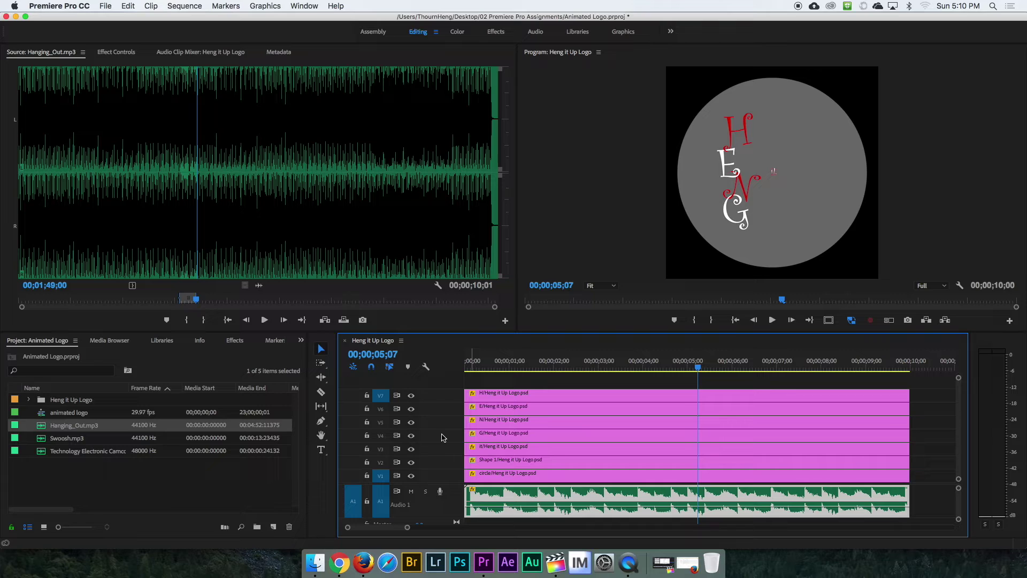
Create a fade-in on the music clip with Pen tool volume keyframes at about 1 second and at the clip's start, lowering the first one
left_click(322, 422)
left_click(322, 422)
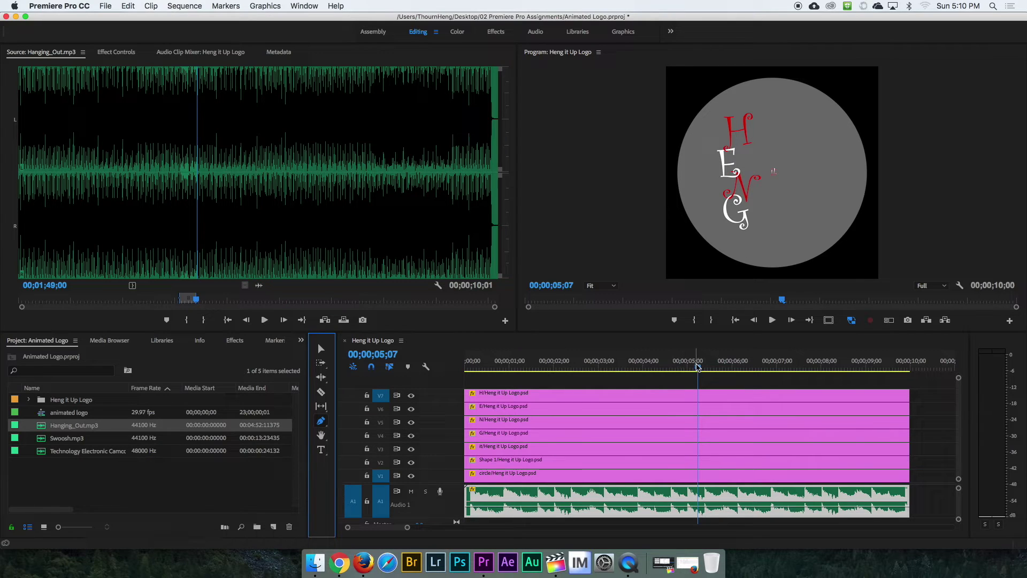
left_click_drag(699, 367, 510, 383)
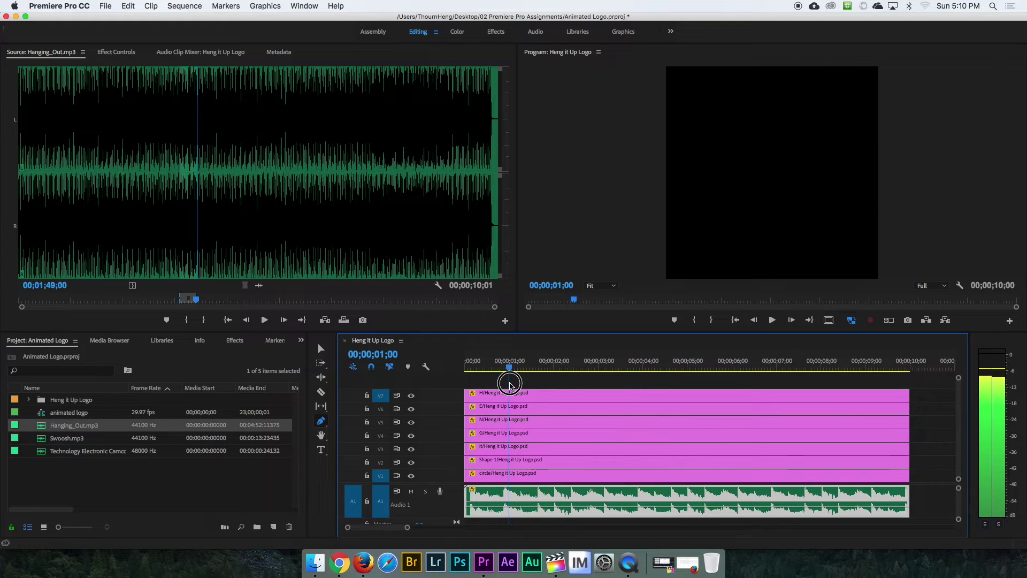
left_click(508, 506)
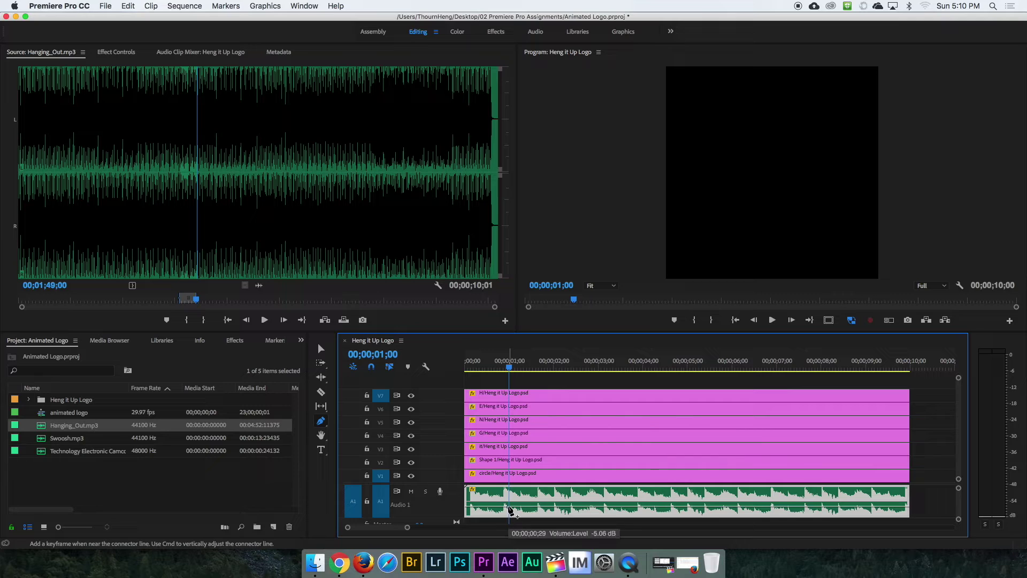
left_click(474, 507)
left_click_drag(474, 507, 467, 513)
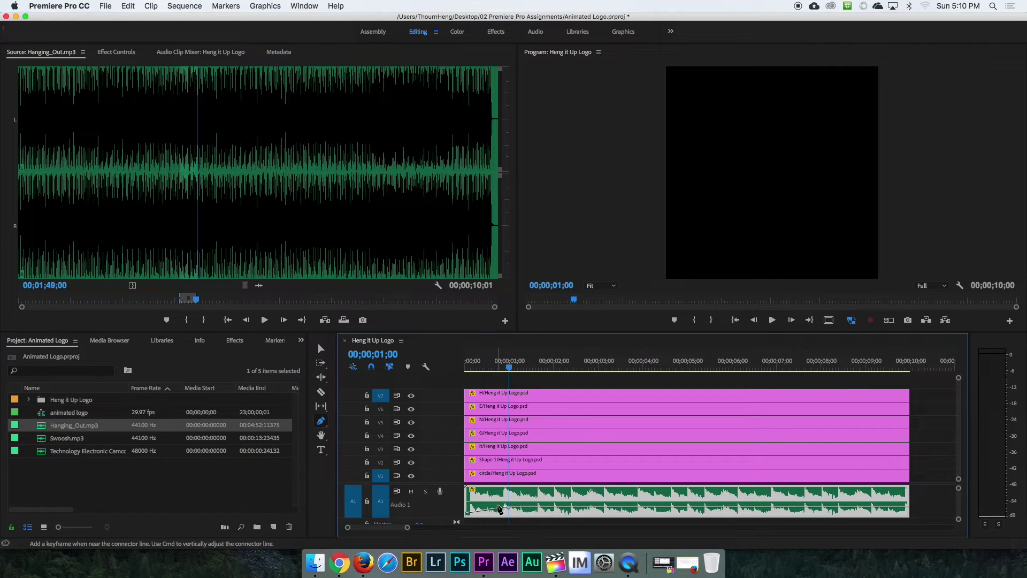
Add and adjust a volume keyframe midway through the fade-in, and play the sequence from the start
left_click(487, 512)
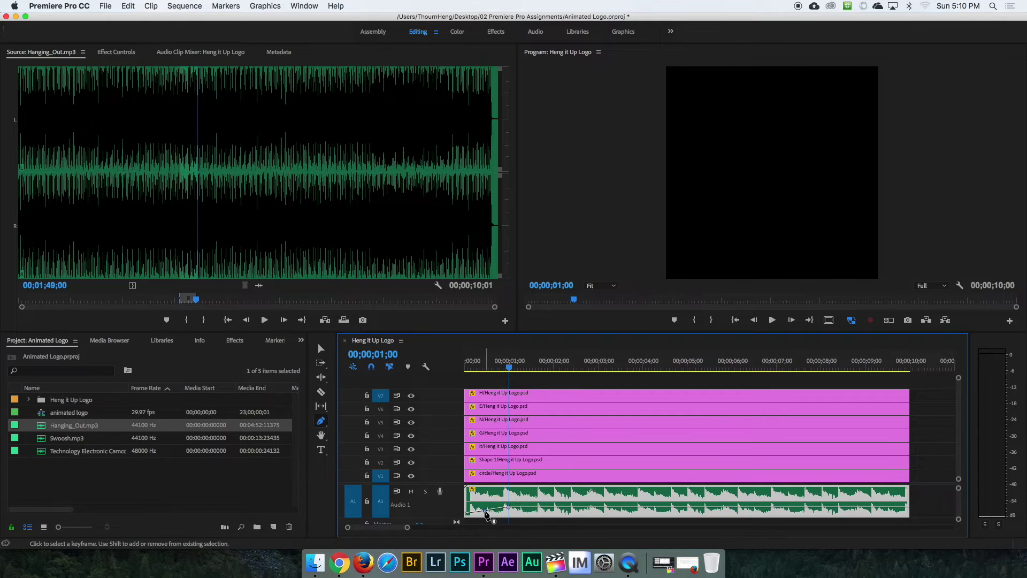
left_click_drag(485, 513, 485, 505)
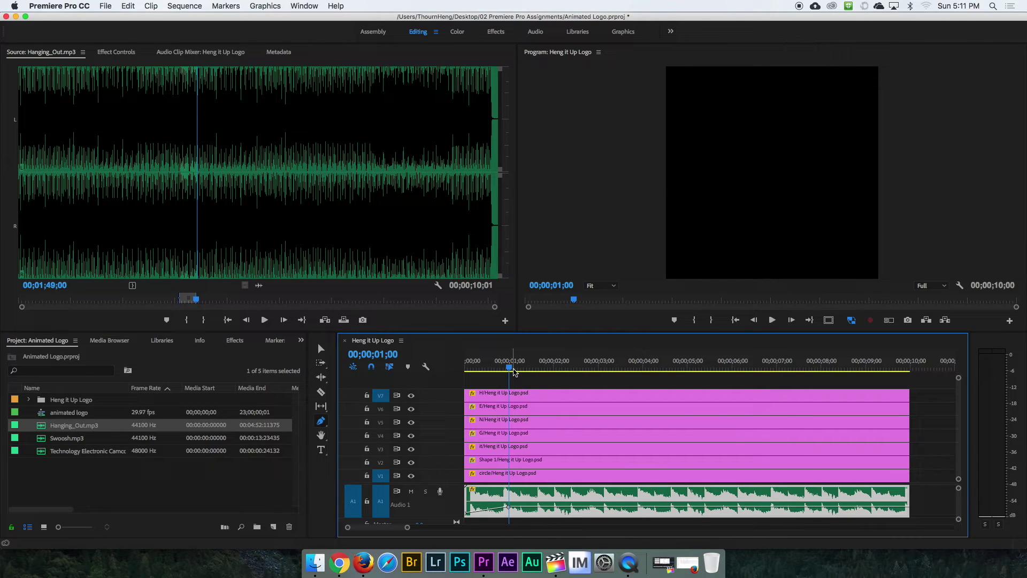
key("Home")
key("space")
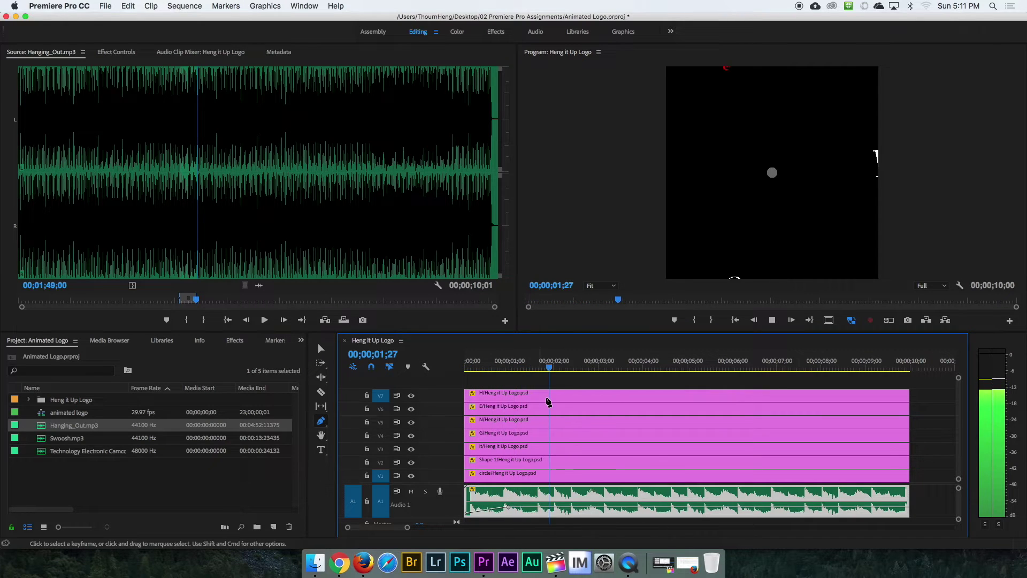
Lengthen the music clip's fade-in by moving its end keyframe to 2 seconds, and play the sequence from the start
key("space")
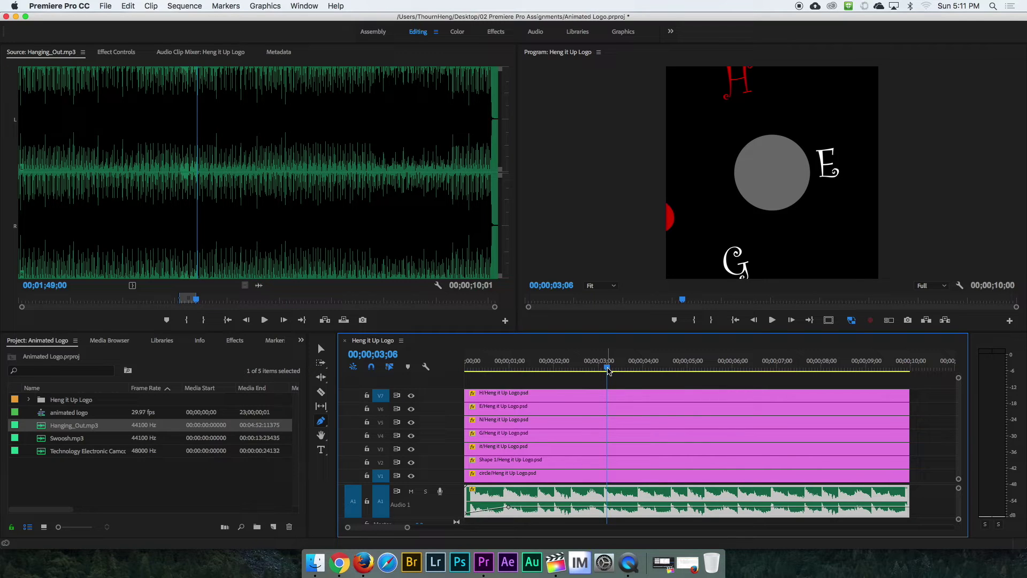
left_click_drag(608, 370, 553, 370)
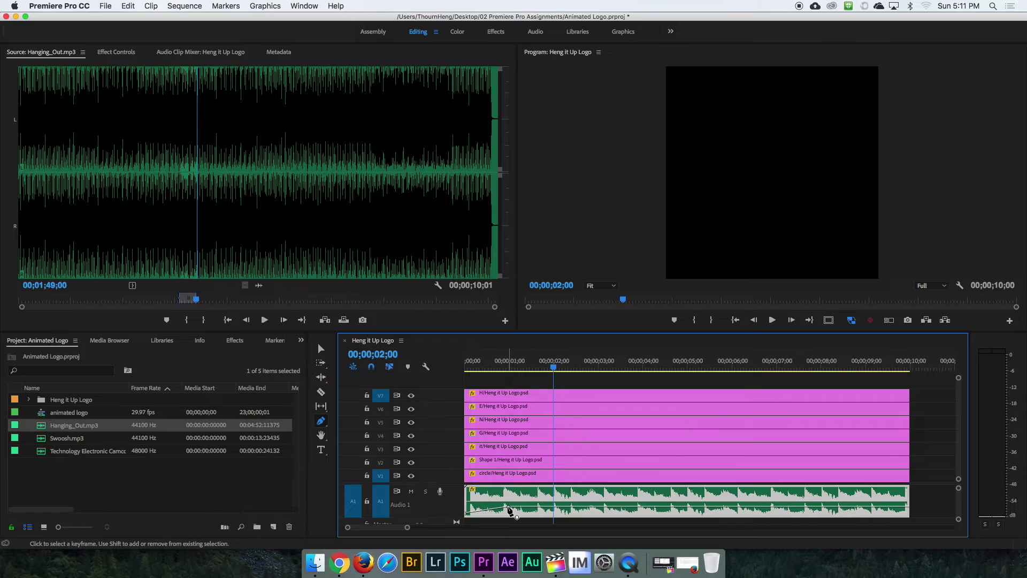
left_click_drag(508, 507, 554, 506)
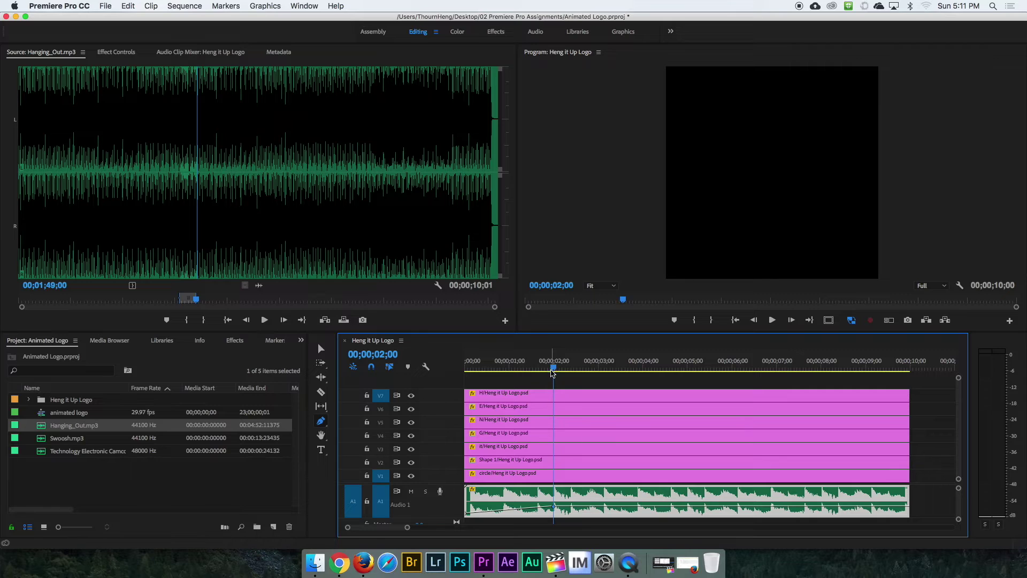
left_click_drag(555, 370, 466, 368)
key("space")
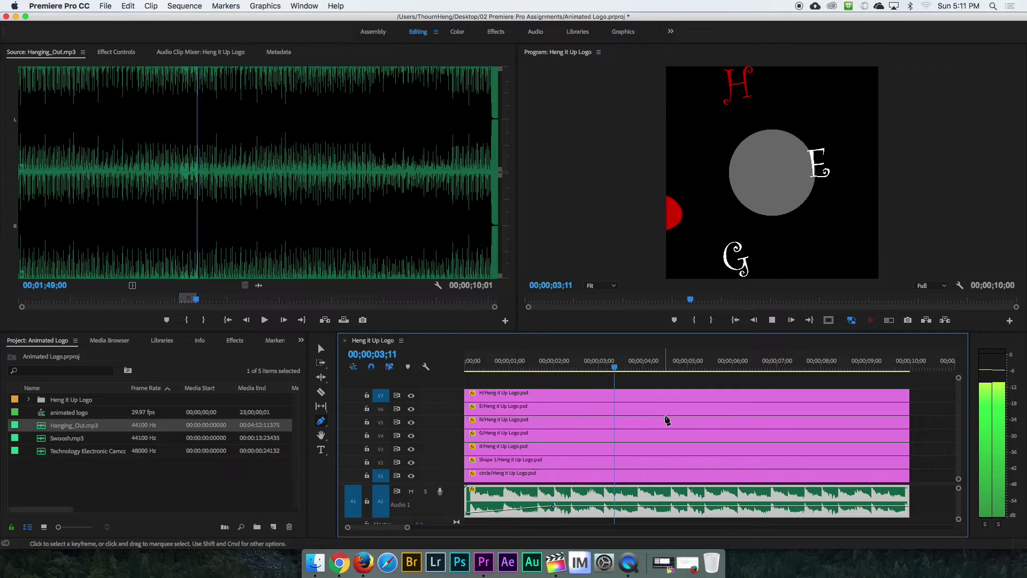
key("space")
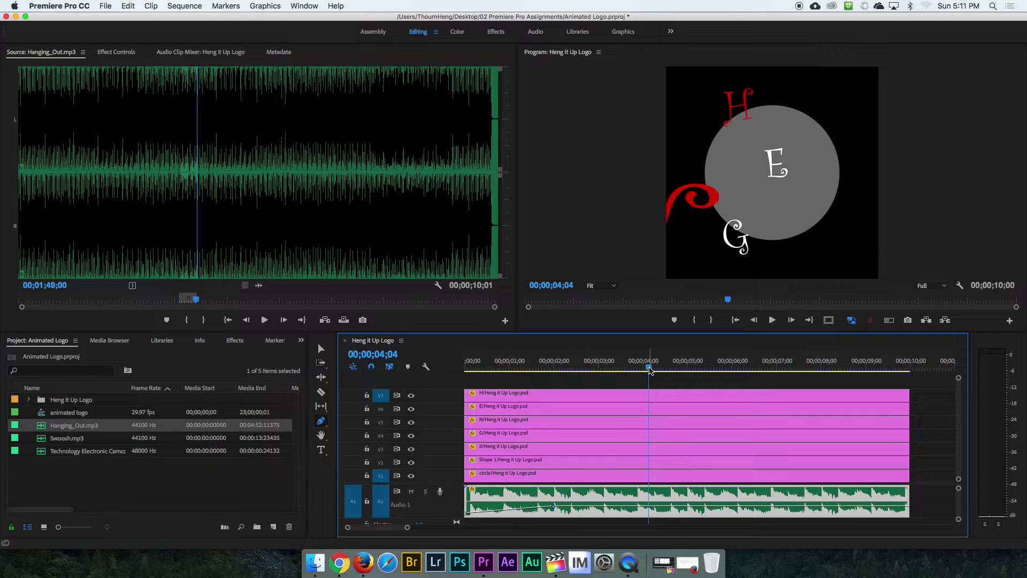
Create a fade-out on the music clip with volume keyframes at 8 seconds and at the clip's end, lowering the last one, and play the ending
key("l")
key("l")
left_click_drag(849, 415, 821, 413)
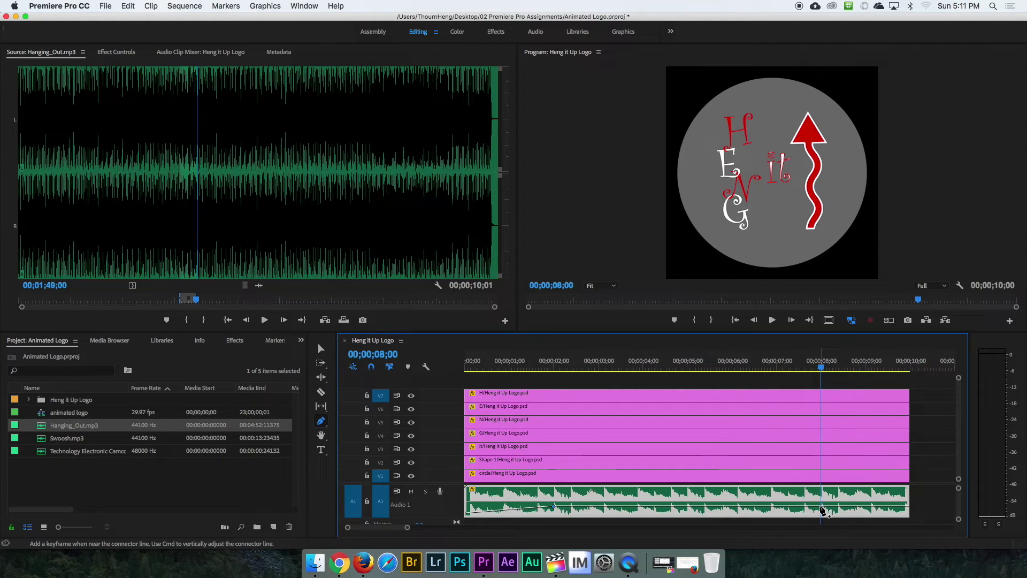
mouse_move(822, 511)
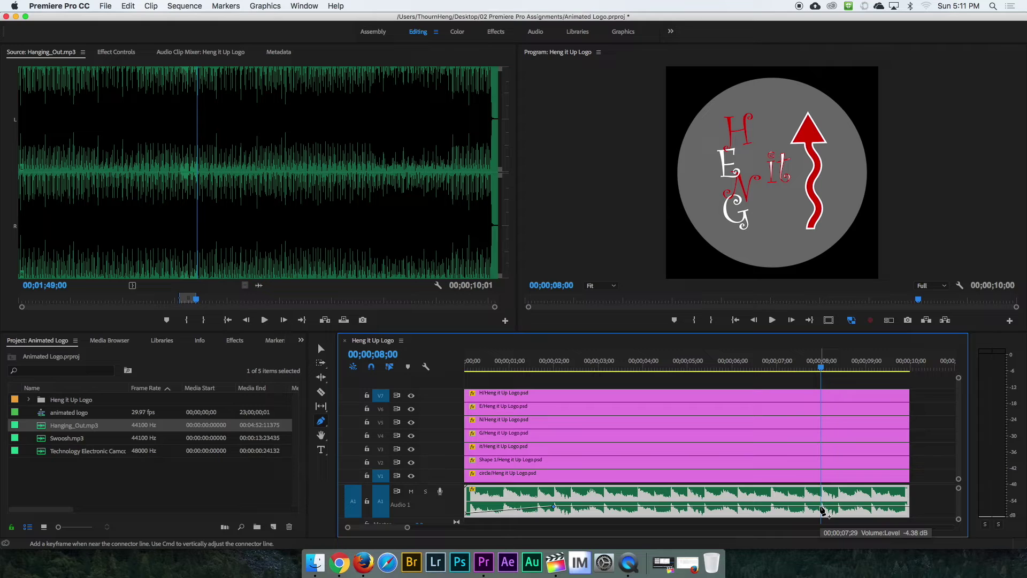
left_click(821, 509)
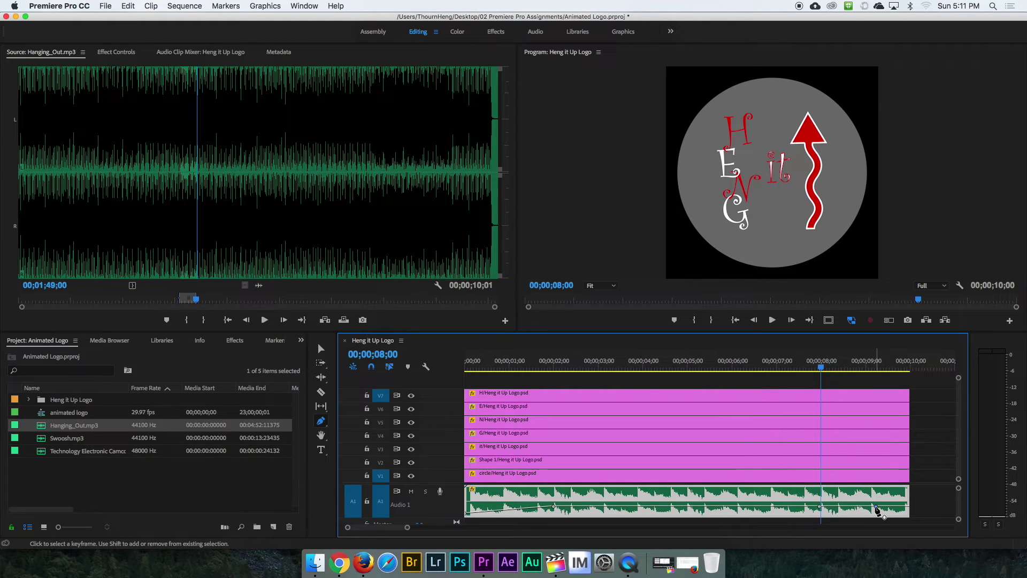
left_click_drag(876, 508, 917, 536)
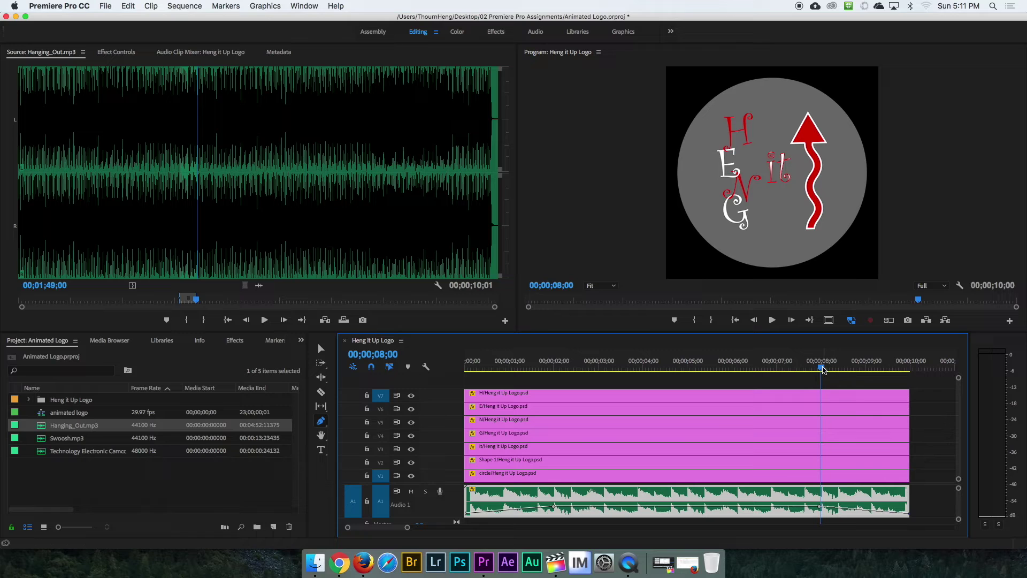
left_click_drag(822, 370, 787, 410)
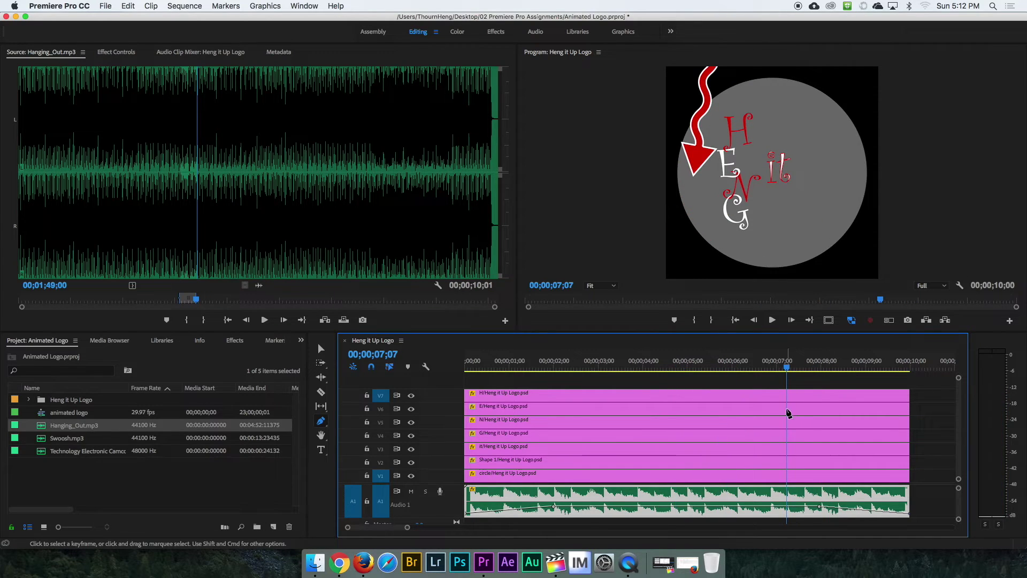
key("space")
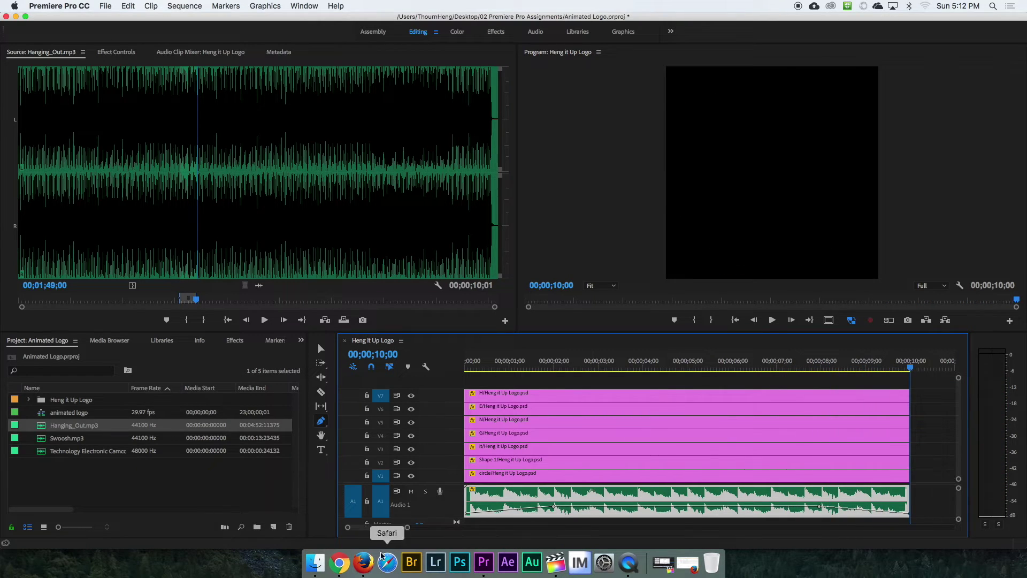
Check the agenda item on adding sound effects in Chrome, and return to Premiere Pro
left_click(339, 562)
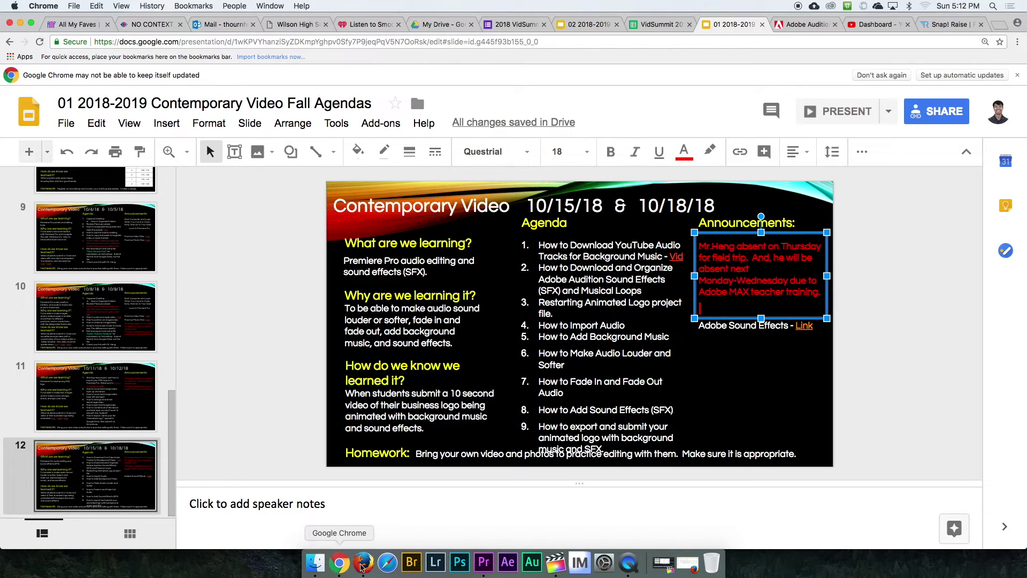
left_click(483, 561)
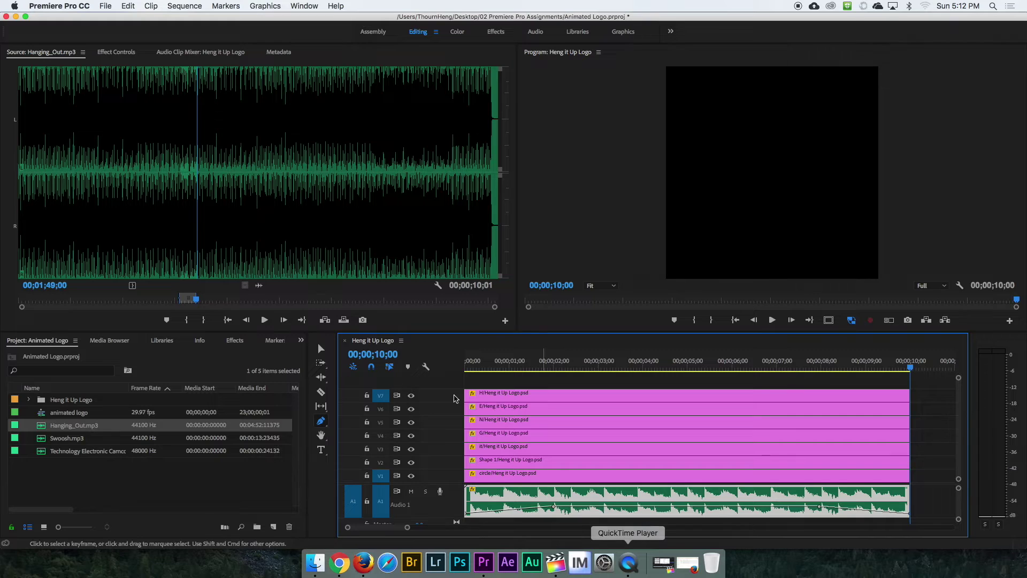
Open Swoosh.mp3 in the Source Monitor and mark its first swoosh from 00;00;00;07 to 00;00;01;24
left_click(46, 442)
double_click(45, 443)
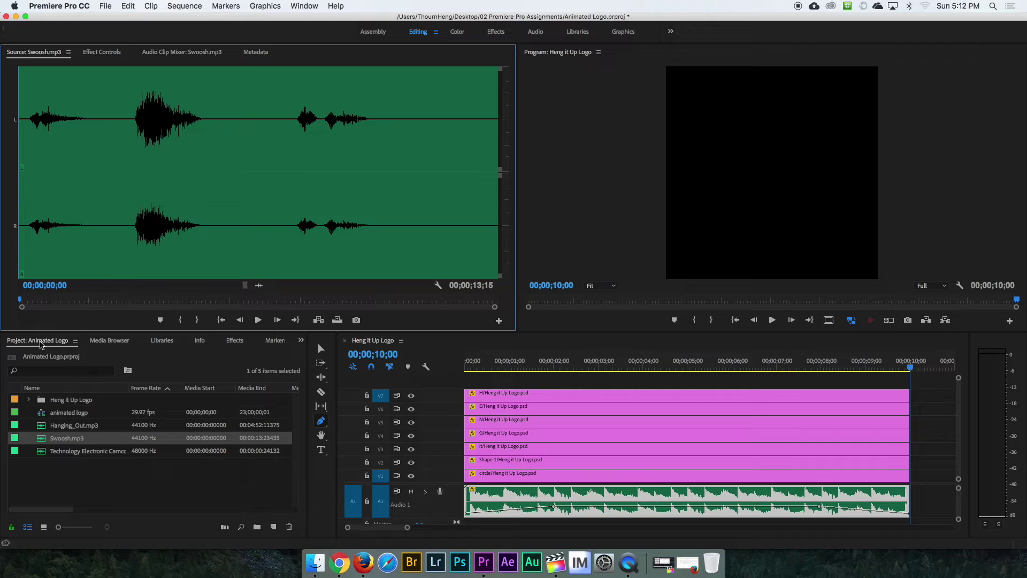
left_click_drag(22, 304, 30, 306)
left_click(180, 320)
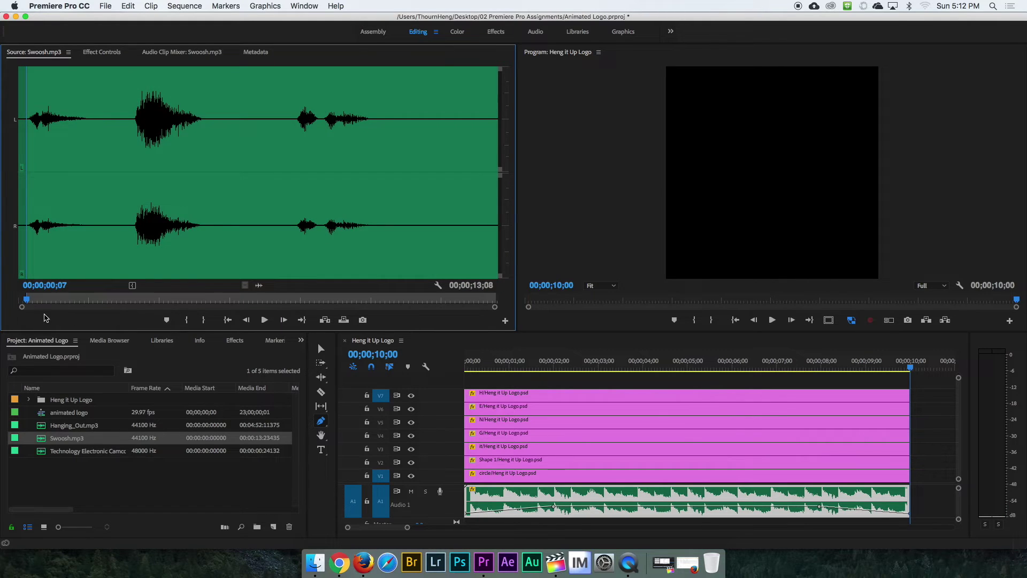
left_click_drag(28, 305, 81, 304)
left_click(204, 322)
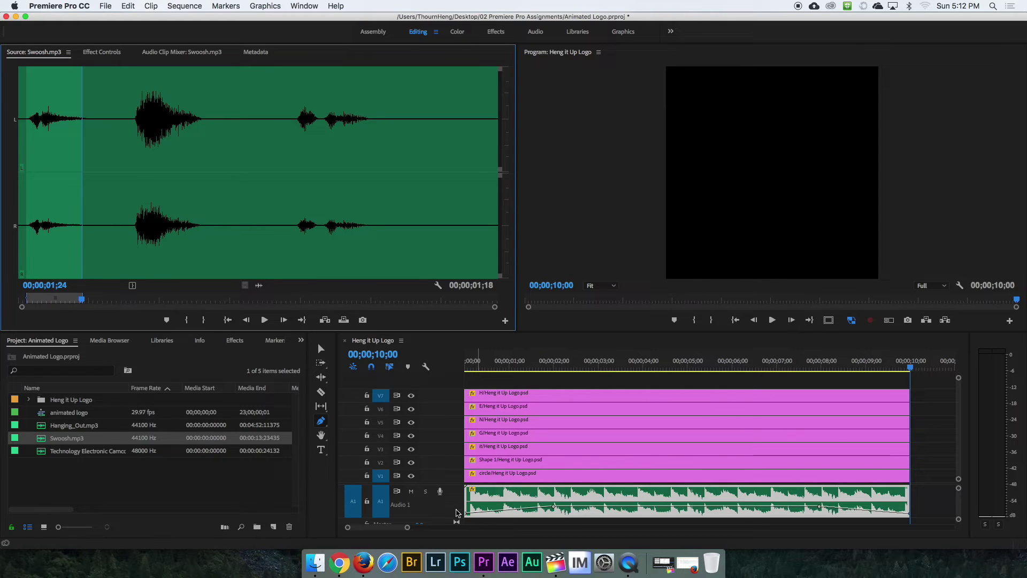
Place the marked Swoosh.mp3 section on a new audio track below the music, starting at about 2 seconds
left_click(451, 484)
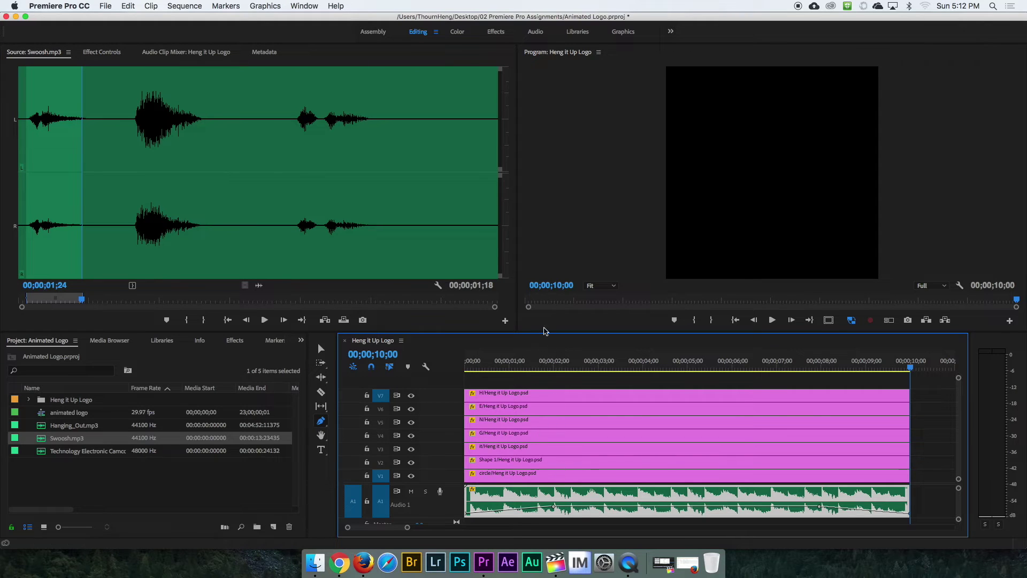
left_click_drag(450, 484, 449, 417)
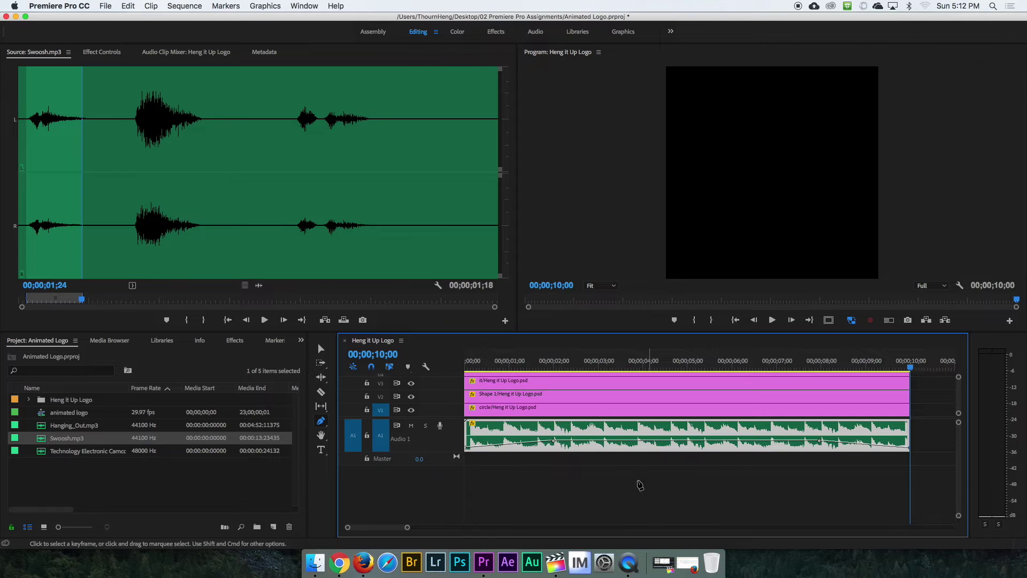
mouse_move(558, 366)
left_mouse_down()
mouse_move(633, 369)
mouse_move(555, 384)
left_mouse_up()
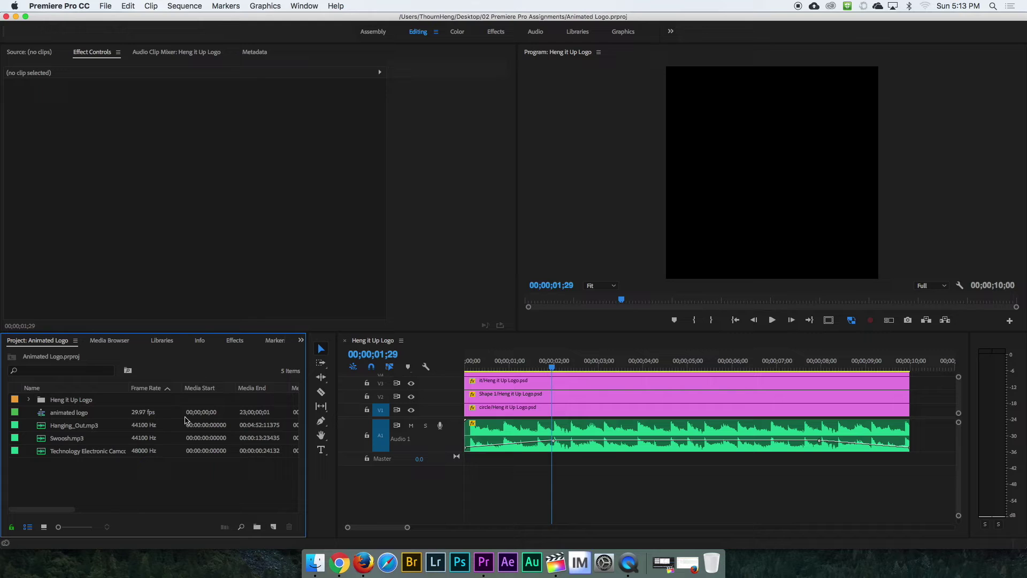
double_click(45, 439)
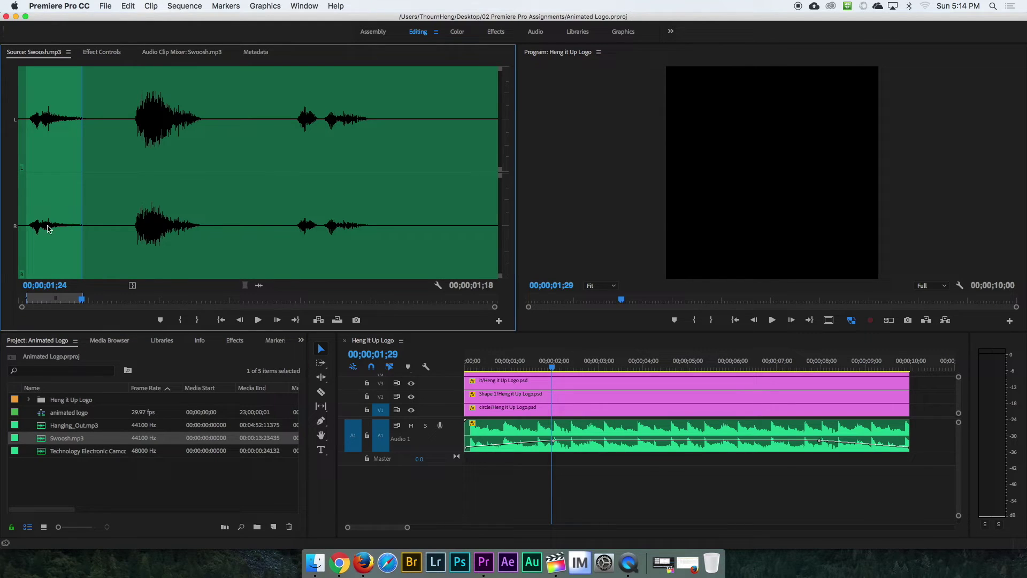
left_click_drag(263, 287, 557, 470)
mouse_move(551, 367)
left_mouse_down()
mouse_move(579, 375)
mouse_move(556, 375)
left_mouse_up()
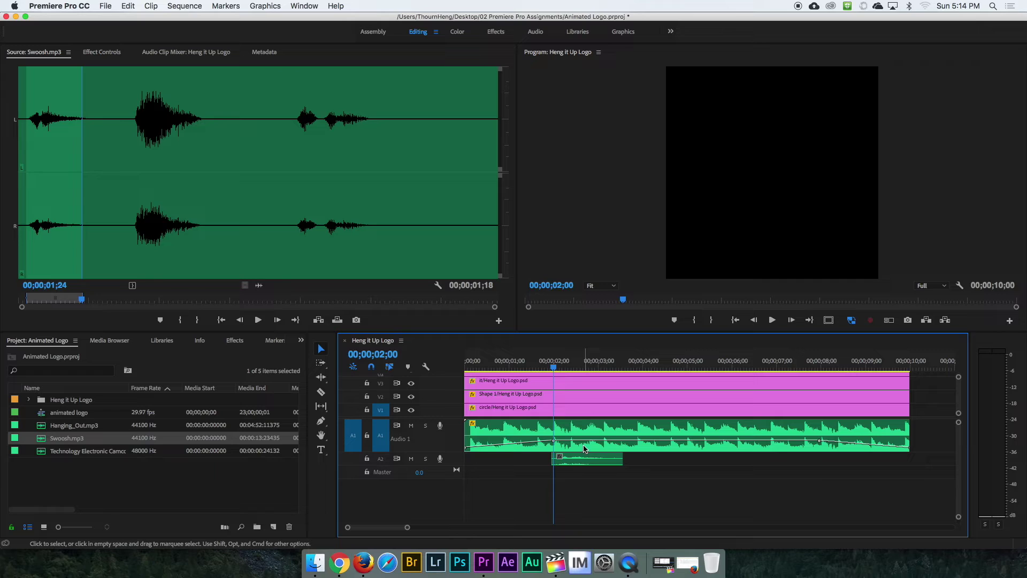
Lower the music clip's volume and play the sequence through the swoosh
left_click(683, 442)
left_click_drag(683, 441, 683, 448)
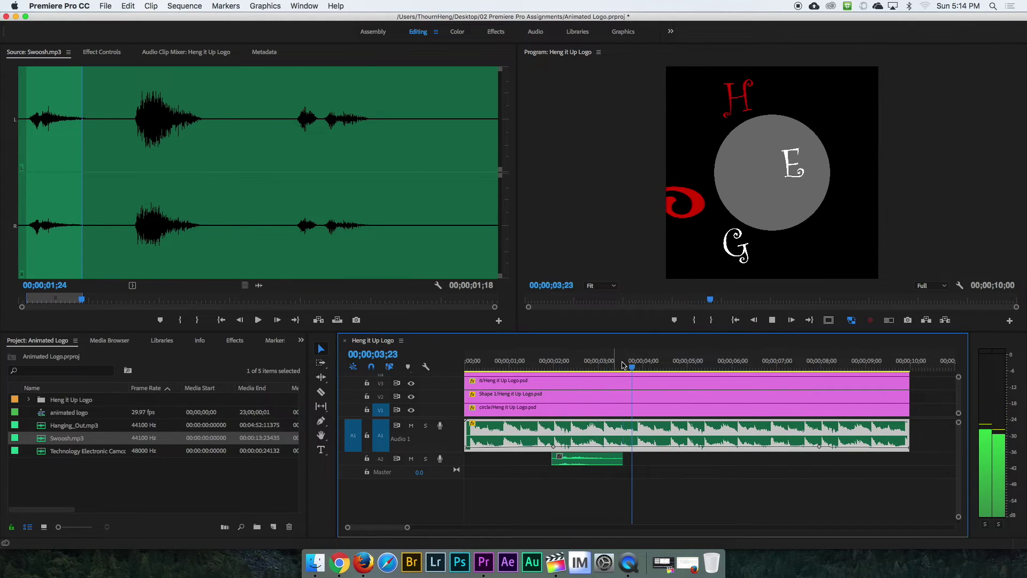
key("space")
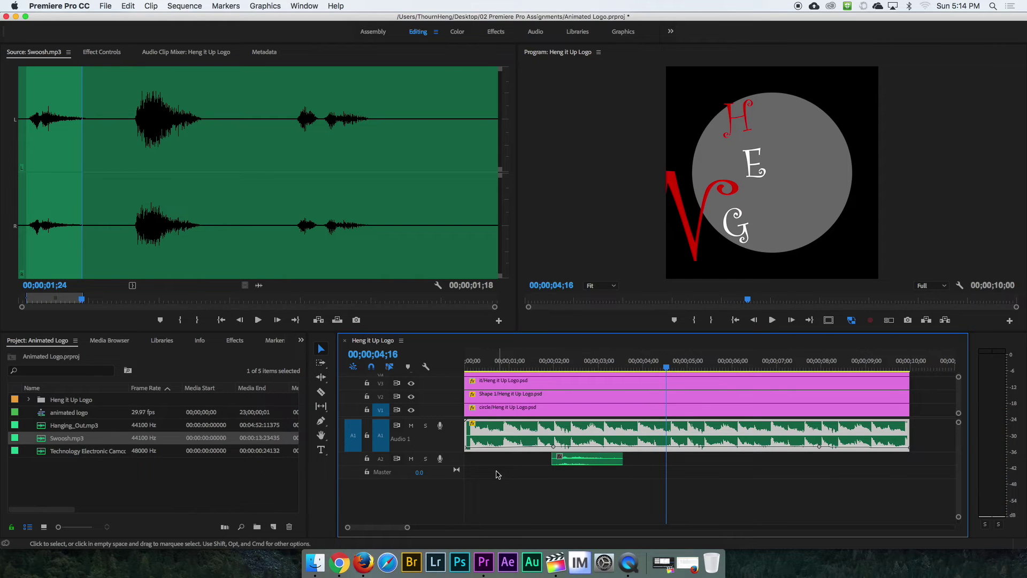
Enlarge the second audio track, raise the swoosh clip's volume, and play that part of the sequence
left_click_drag(452, 465, 452, 484)
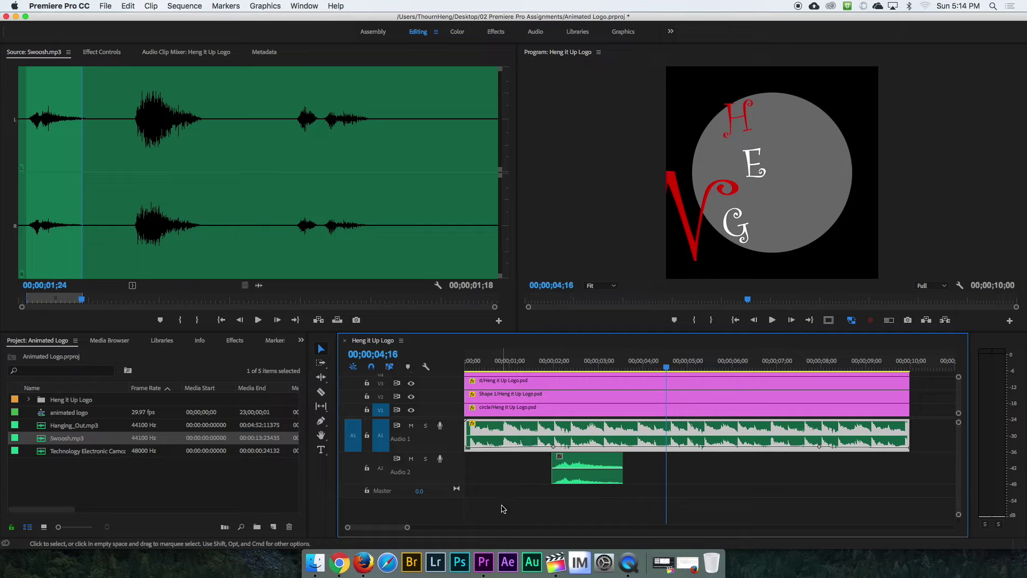
left_click(584, 471)
left_click_drag(584, 469, 588, 455)
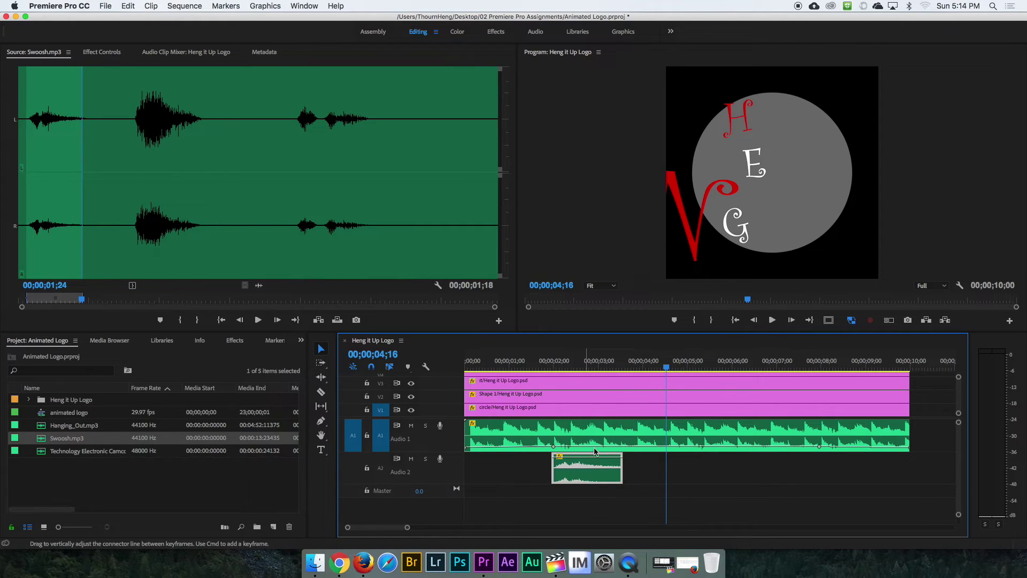
left_click_drag(653, 367, 541, 432)
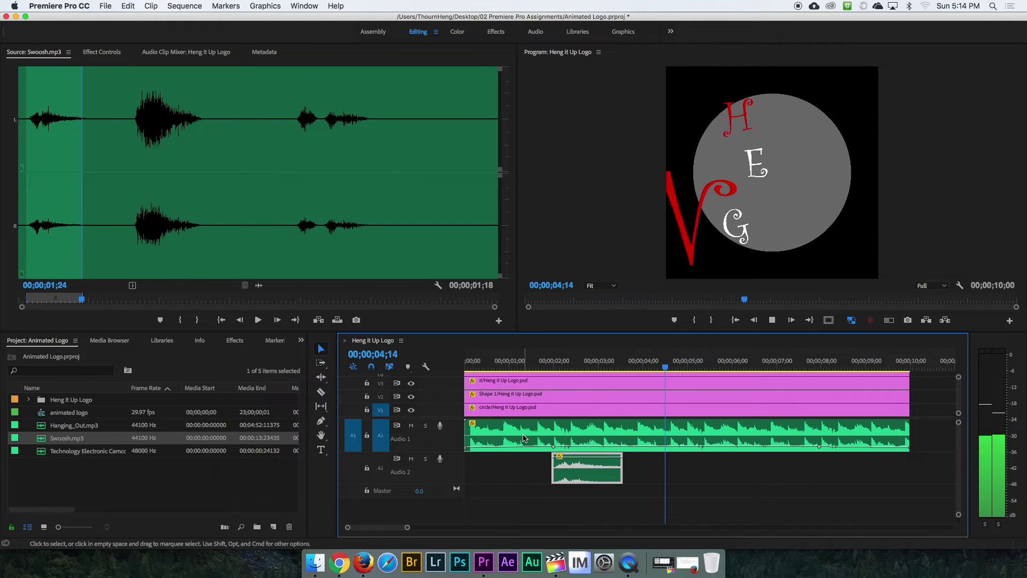
key("space")
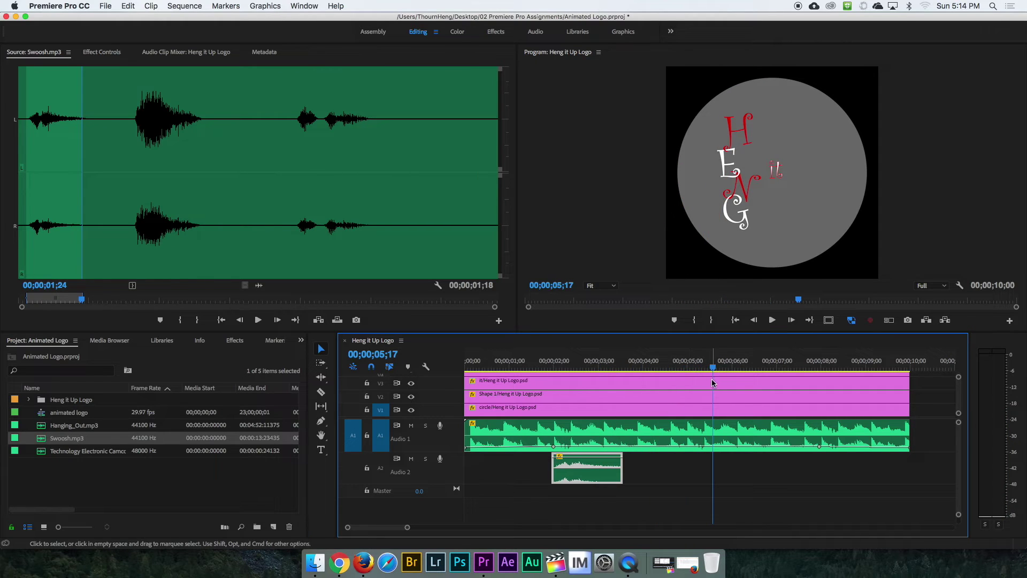
Stretch the swoosh clip with the Rate Stretch tool so it ends at 5 seconds, and play the sequence
key("j")
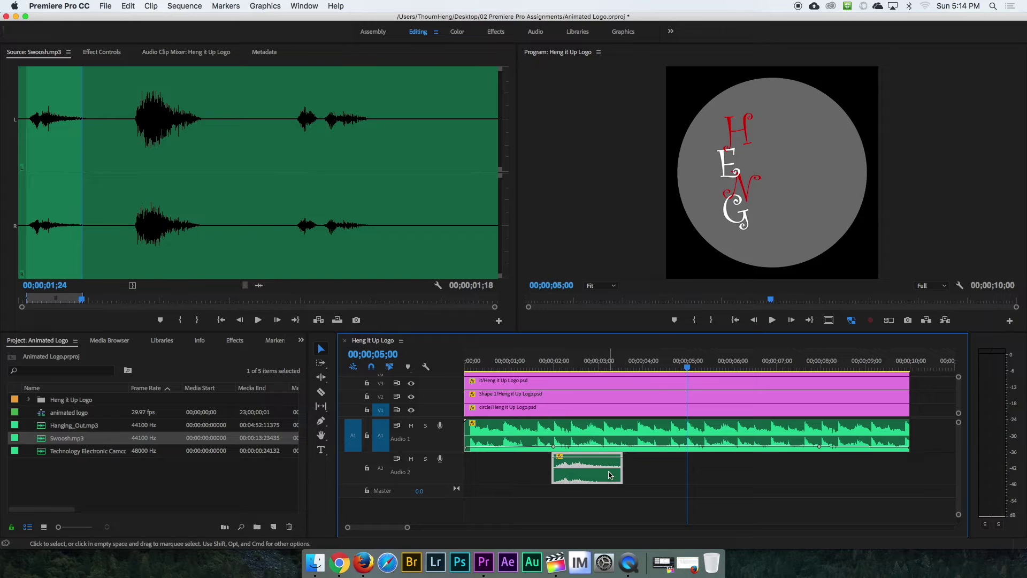
left_click(321, 363)
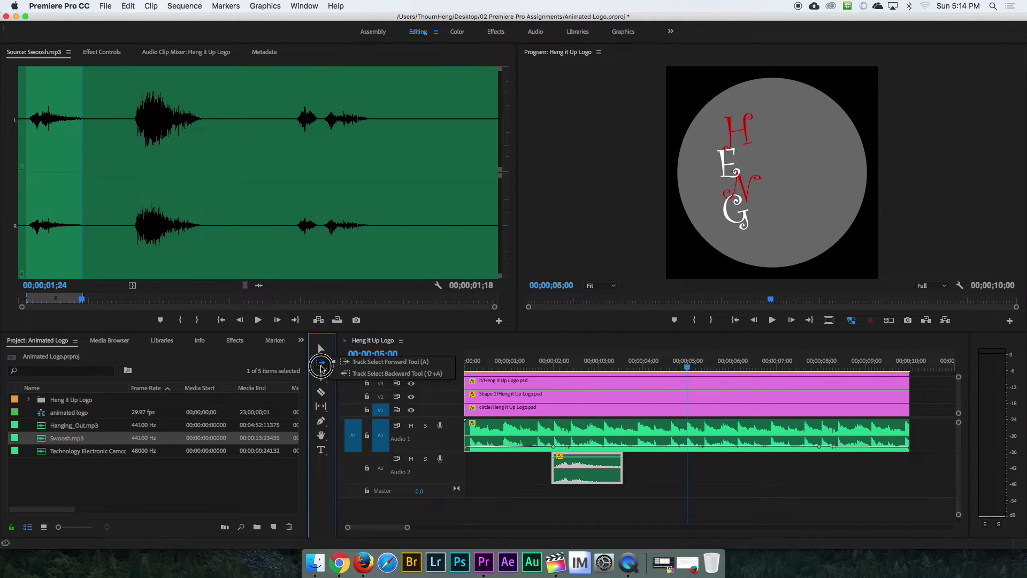
left_click(321, 376)
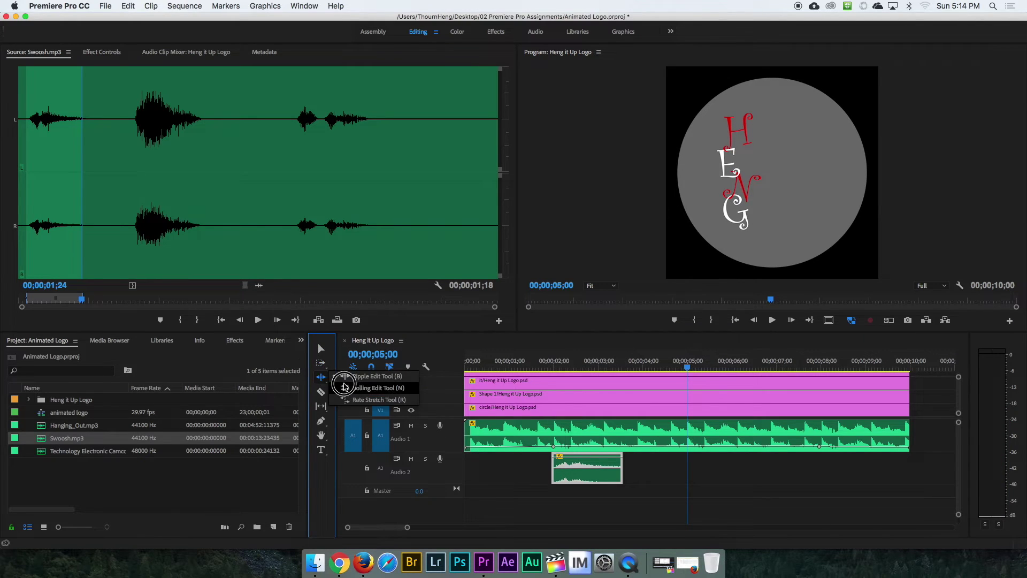
left_click(373, 400)
left_click_drag(622, 468, 687, 468)
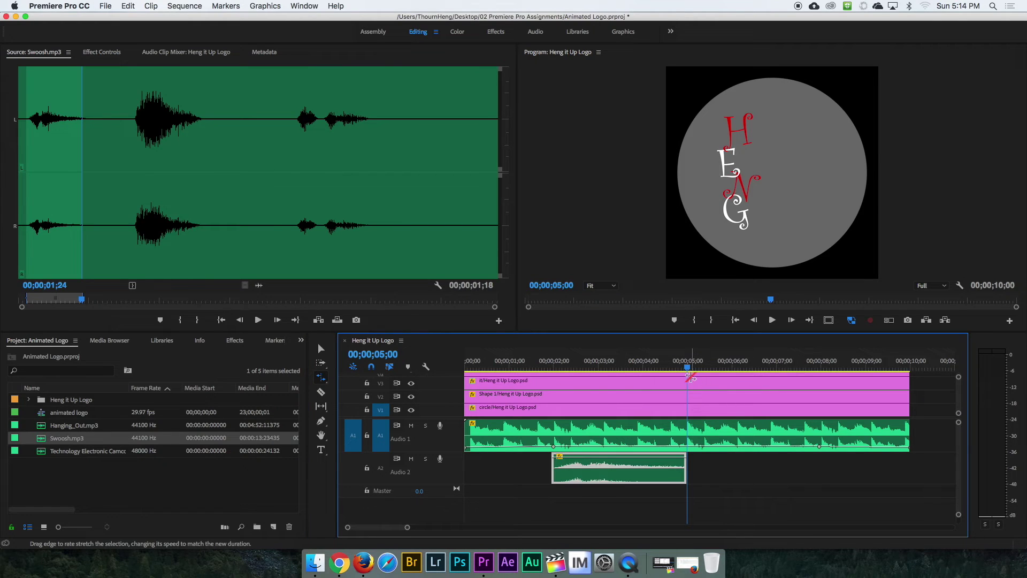
left_click_drag(689, 373, 525, 400)
key("space")
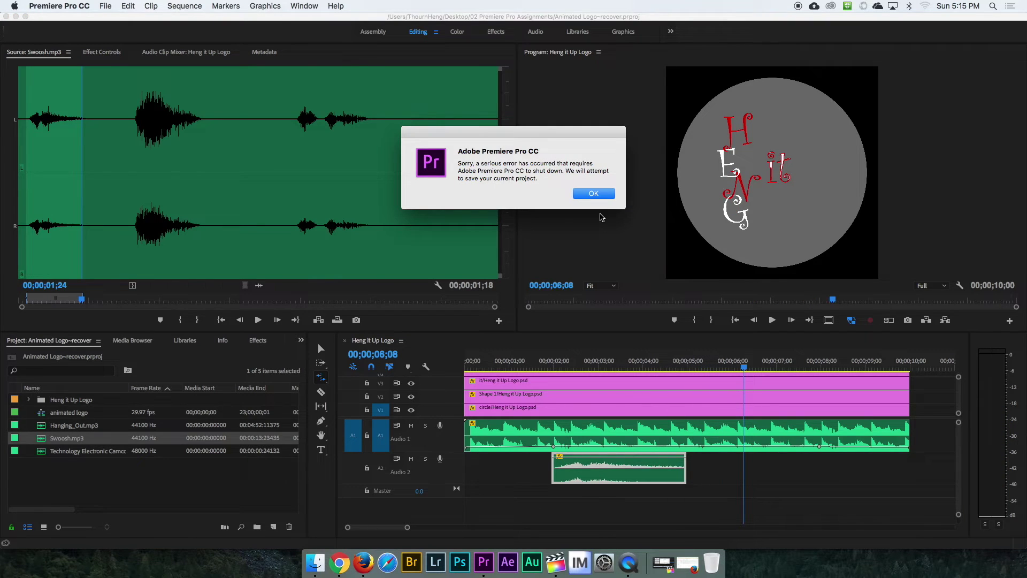
Acknowledge the shutdown error and save the reopened project, playing the sequence from about 1 second to check the stretched swoosh
left_click(590, 196)
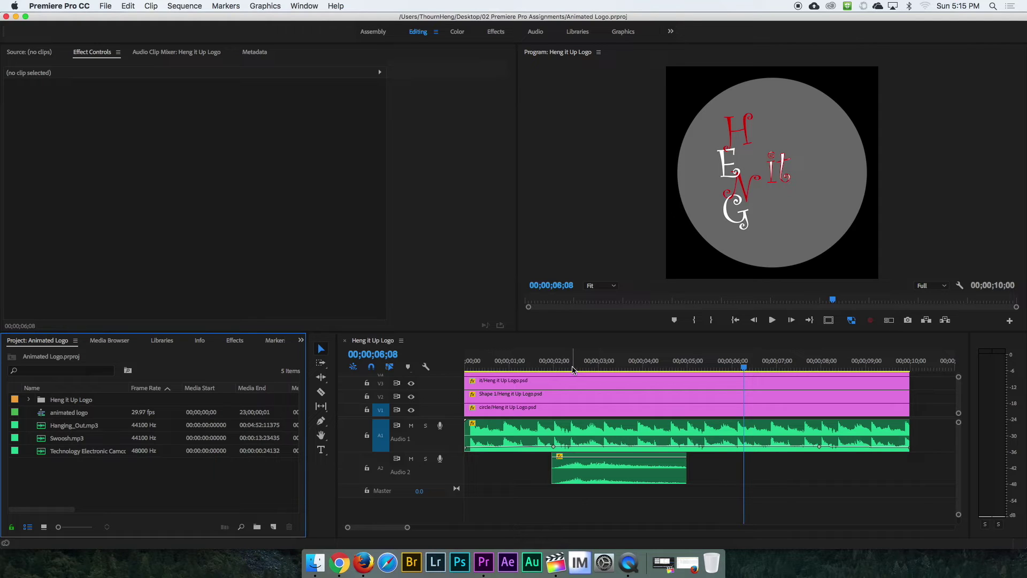
key("cmd+s")
left_click_drag(557, 362, 520, 382)
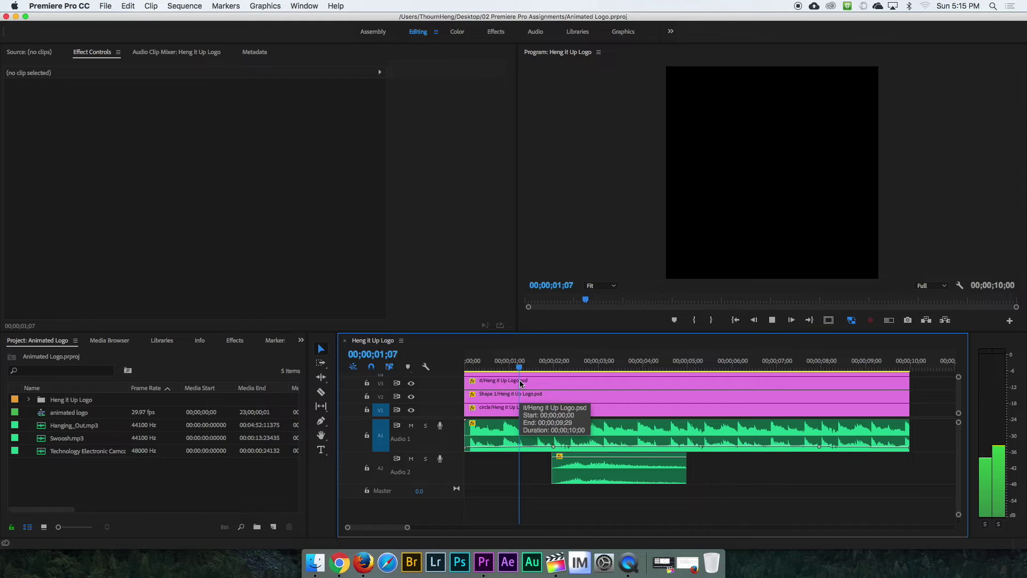
key("space")
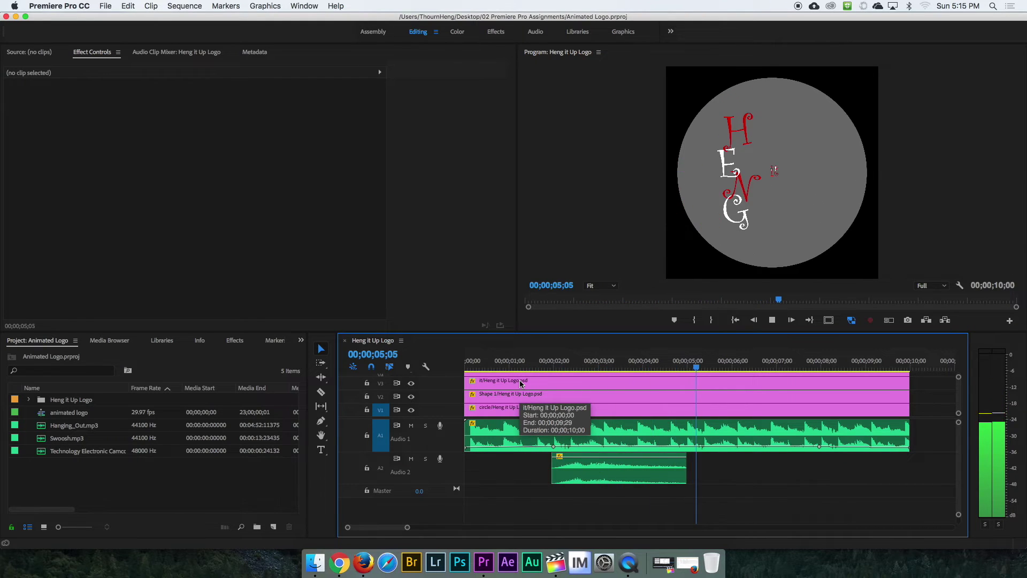
Stop playback and park the playhead at 00;00;04;29, where the stretched swoosh ends
key("space")
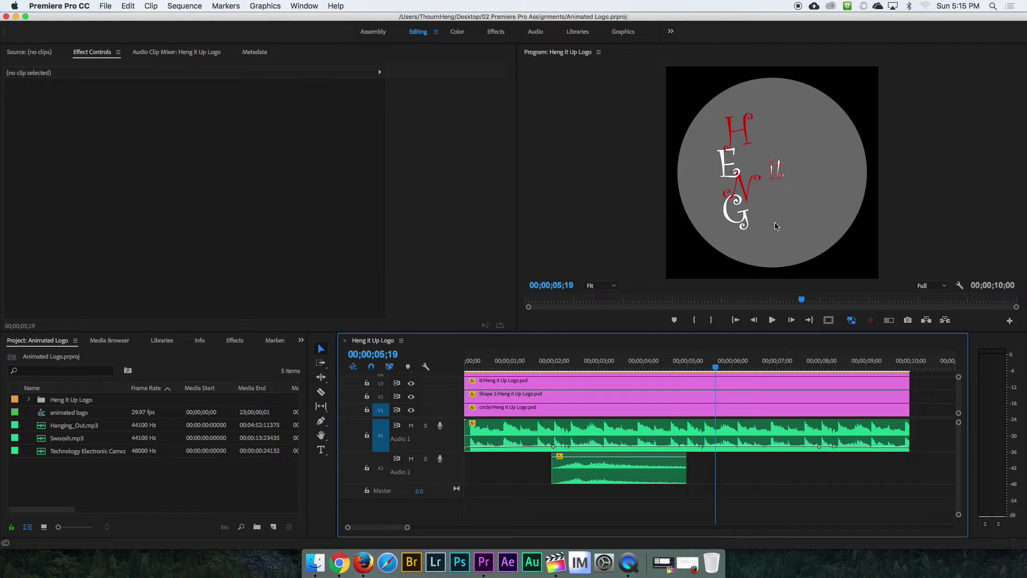
left_click_drag(716, 368, 692, 385)
key("End")
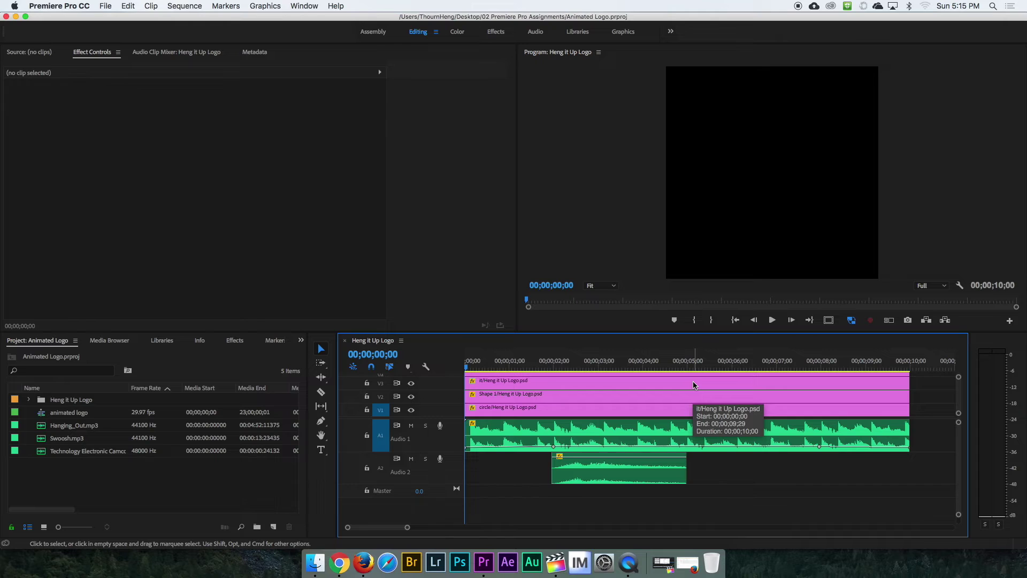
left_click_drag(693, 368, 691, 369)
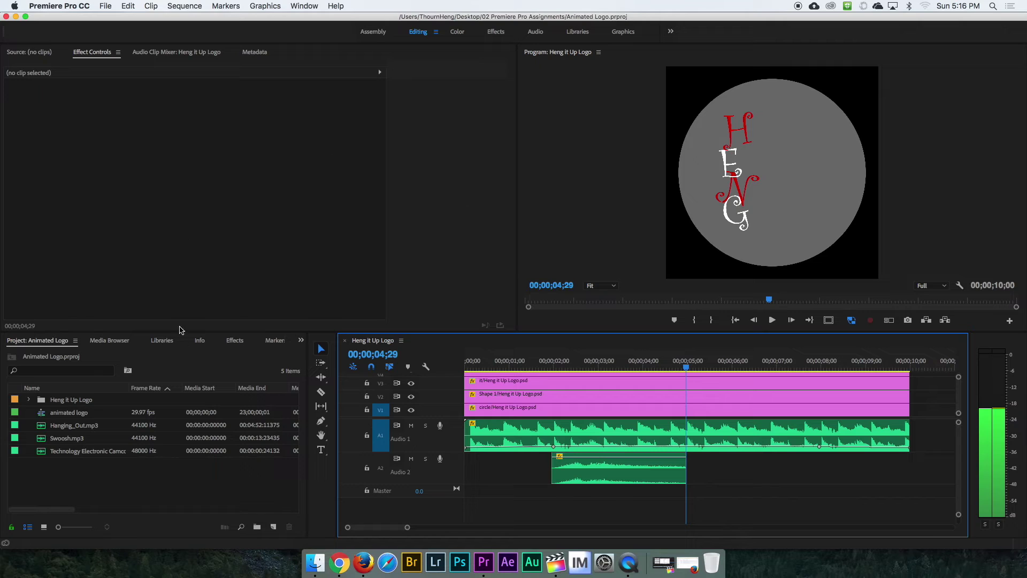
Load the Technology Electronic Camcorder sound from the project into the source monitor and play it
left_click(51, 444)
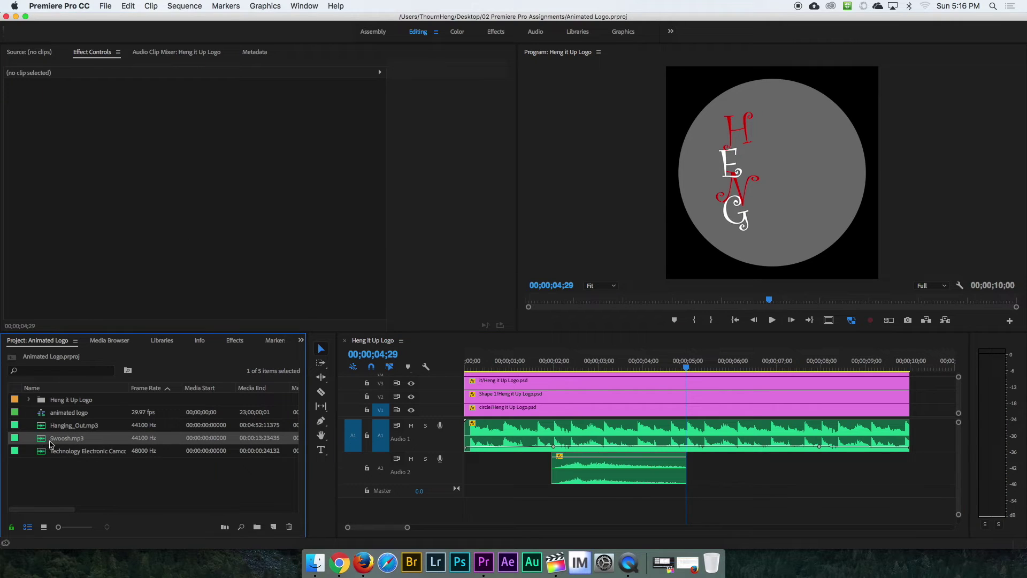
left_click(50, 455)
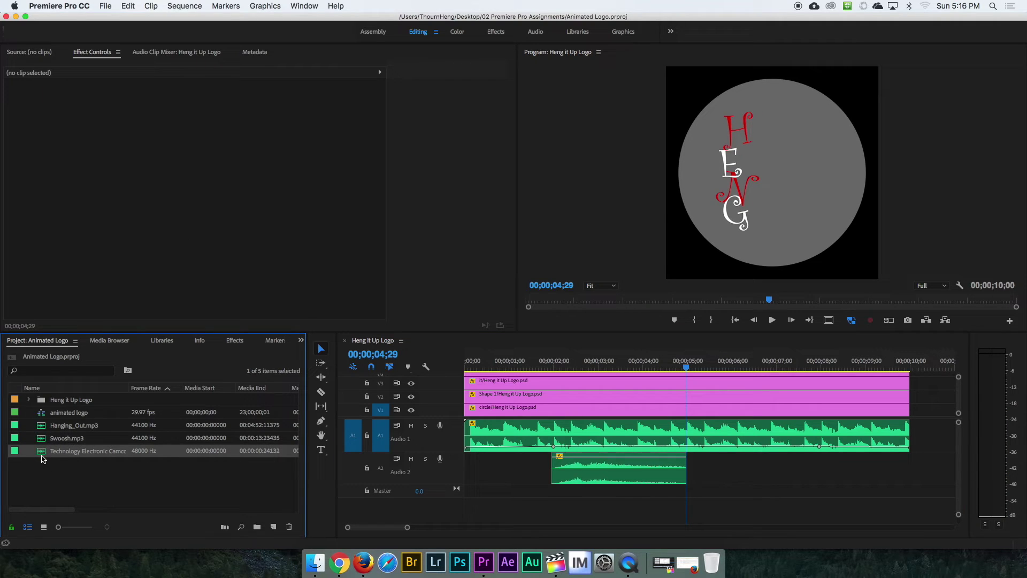
double_click(43, 454)
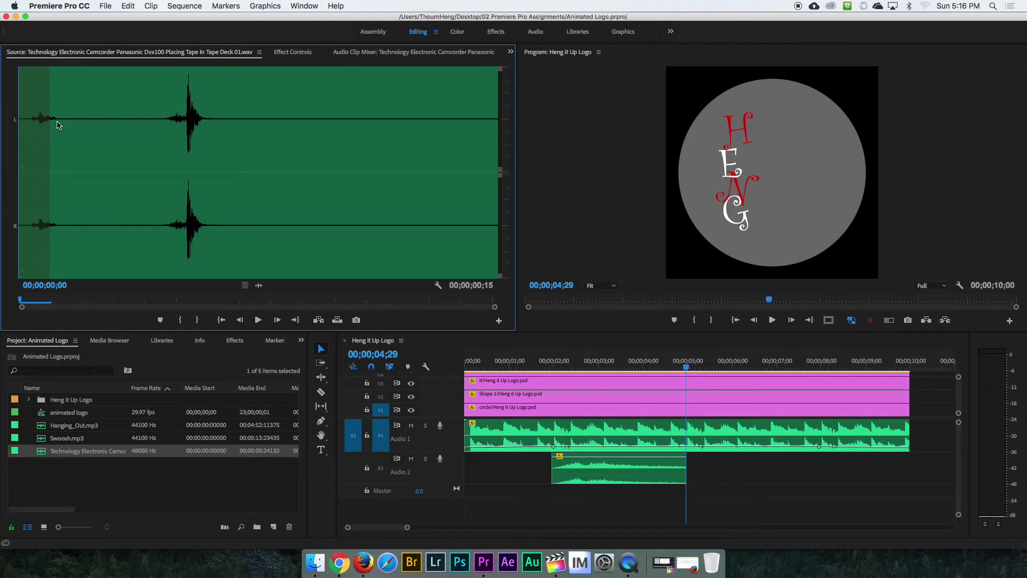
key("space")
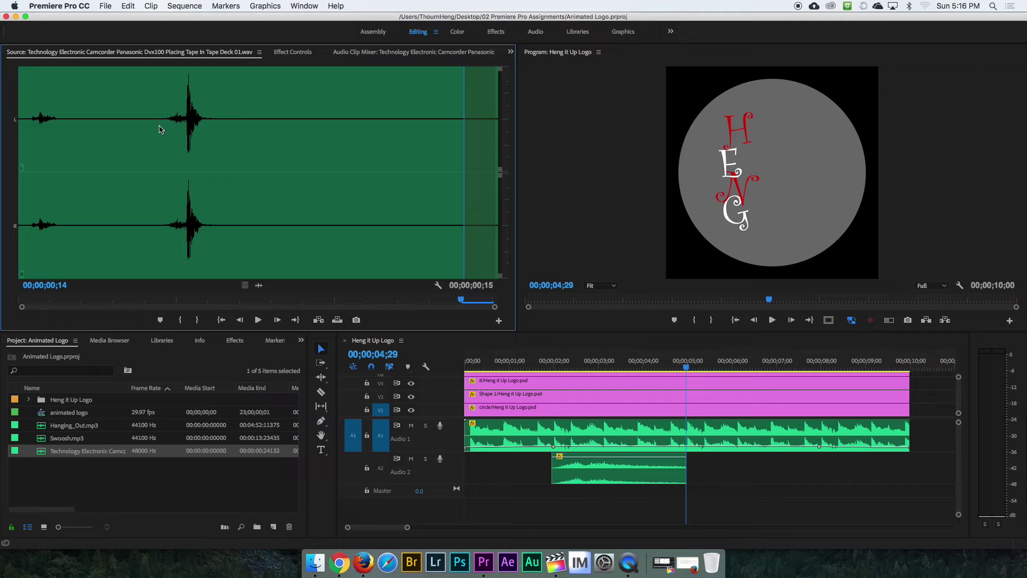
Load Swoosh.mp3 into the source monitor and play its second and third swooshes
left_click(48, 441)
double_click(42, 443)
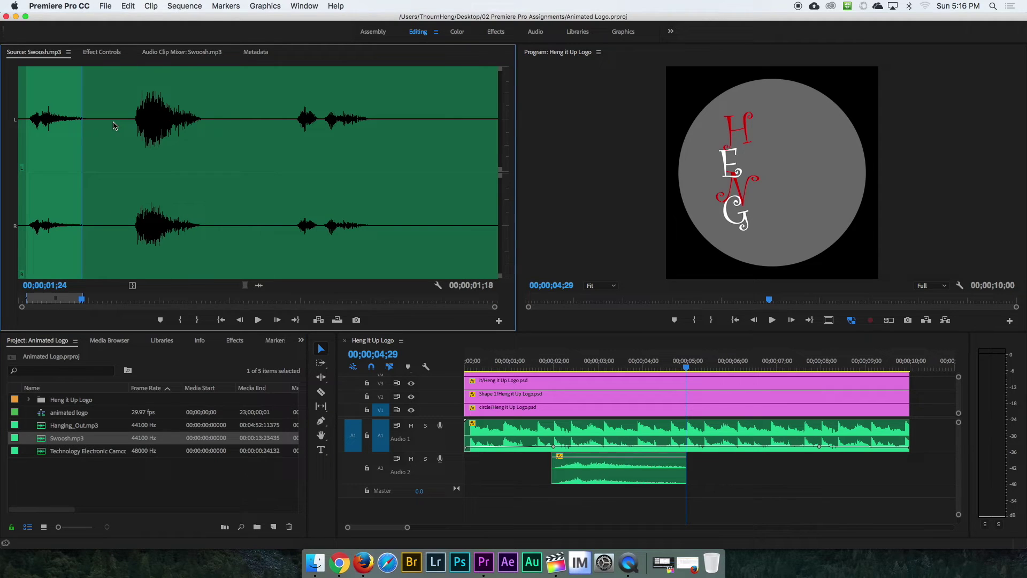
left_click_drag(81, 300, 135, 305)
key("space")
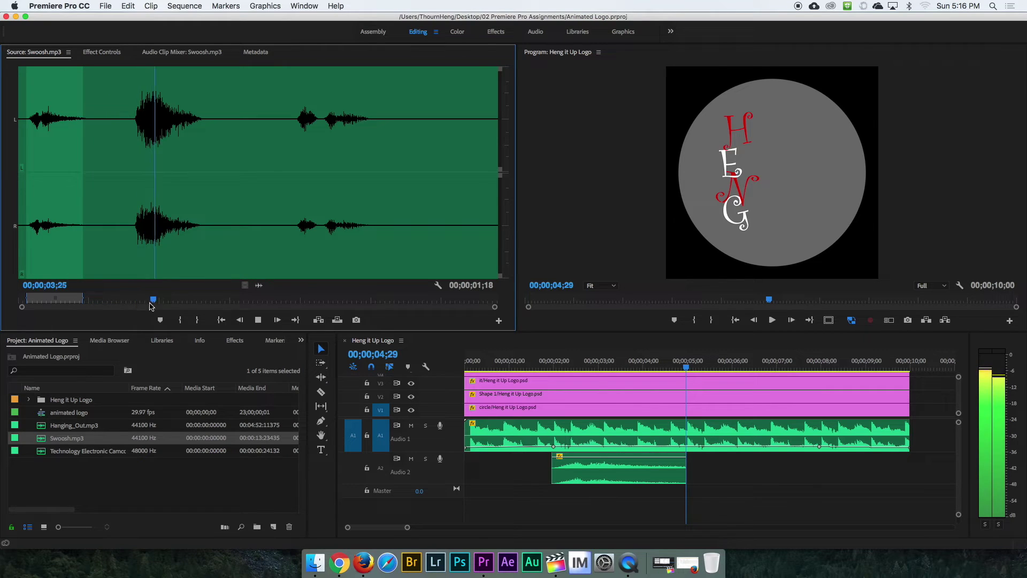
key("space")
left_click_drag(211, 301, 297, 305)
key("space")
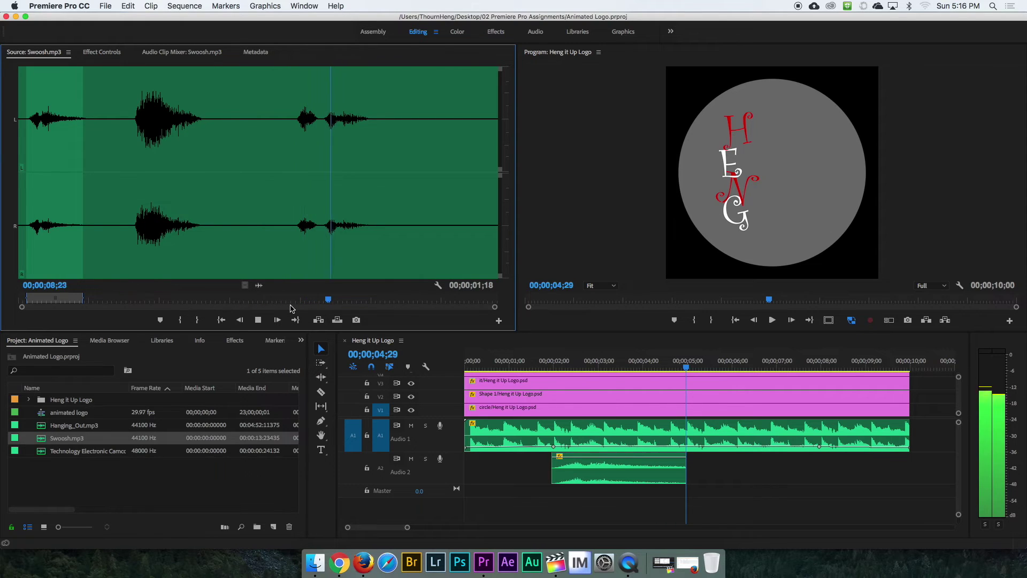
Mark only the second swoosh of Swoosh.mp3, ending at 00;00;05;05, and place it on Audio 2 right after the first swoosh clip
left_click_drag(369, 301, 133, 294)
left_click(179, 319)
left_click_drag(136, 301, 202, 301)
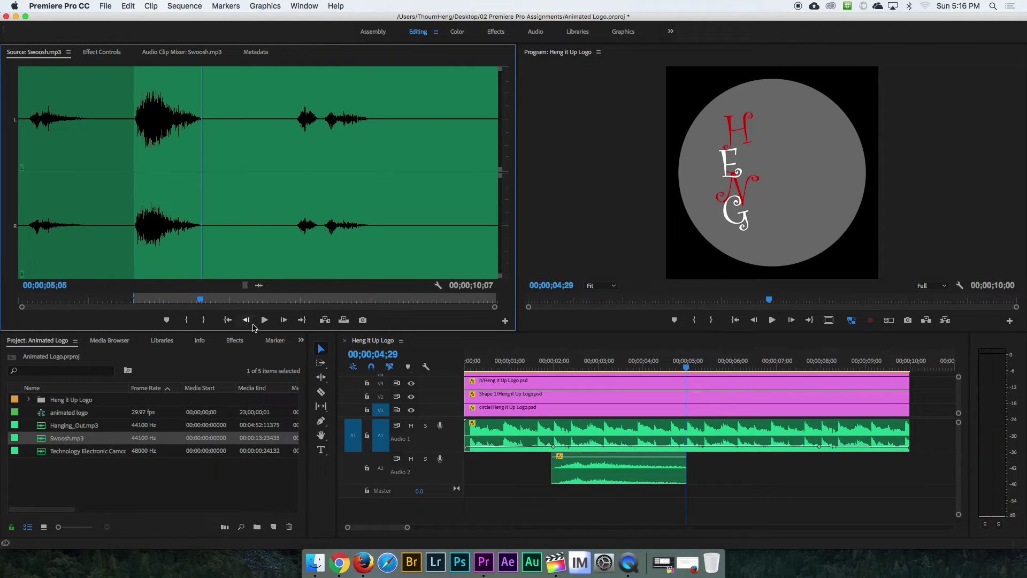
left_click(204, 321)
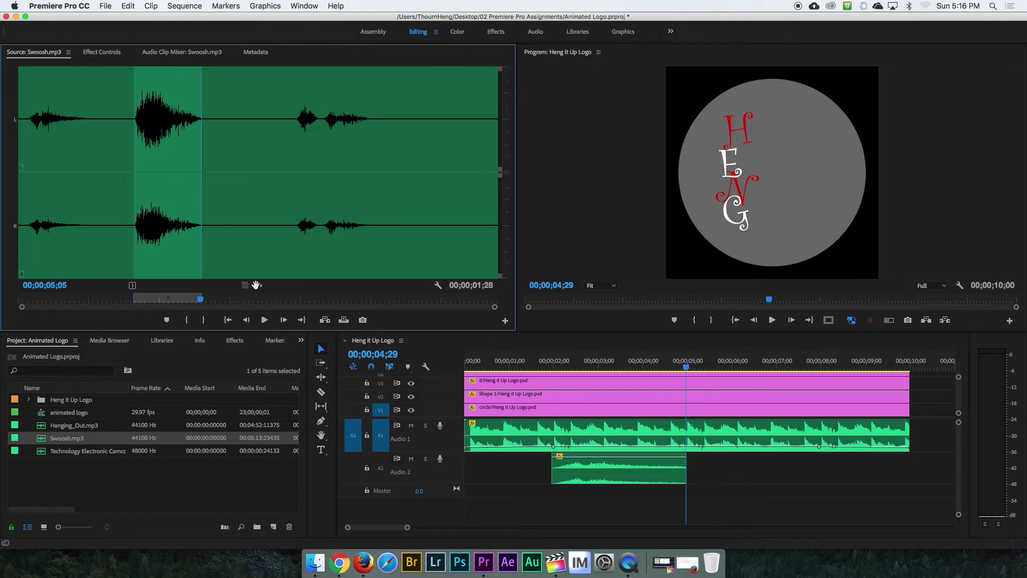
left_click_drag(257, 287, 695, 458)
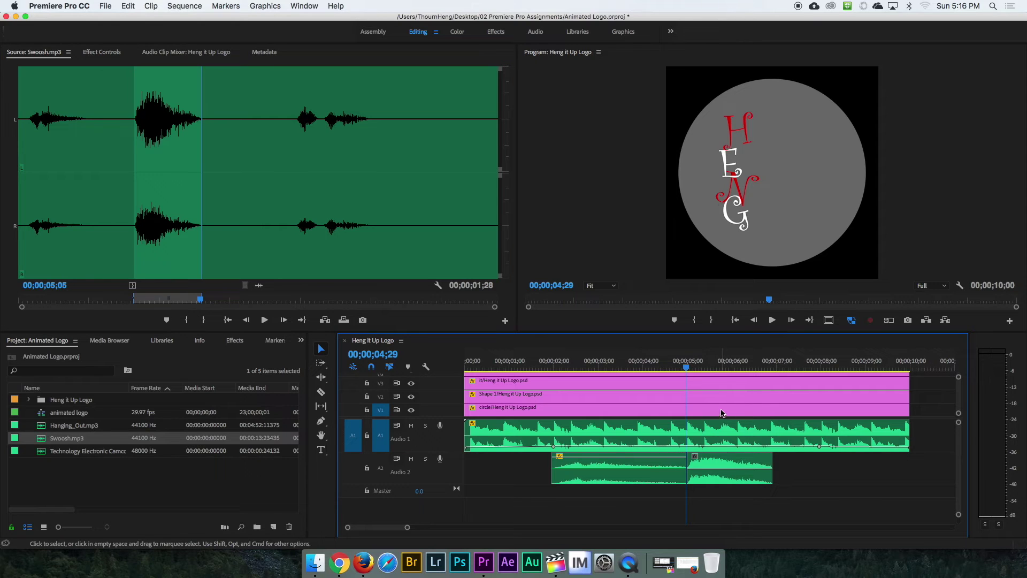
key("space")
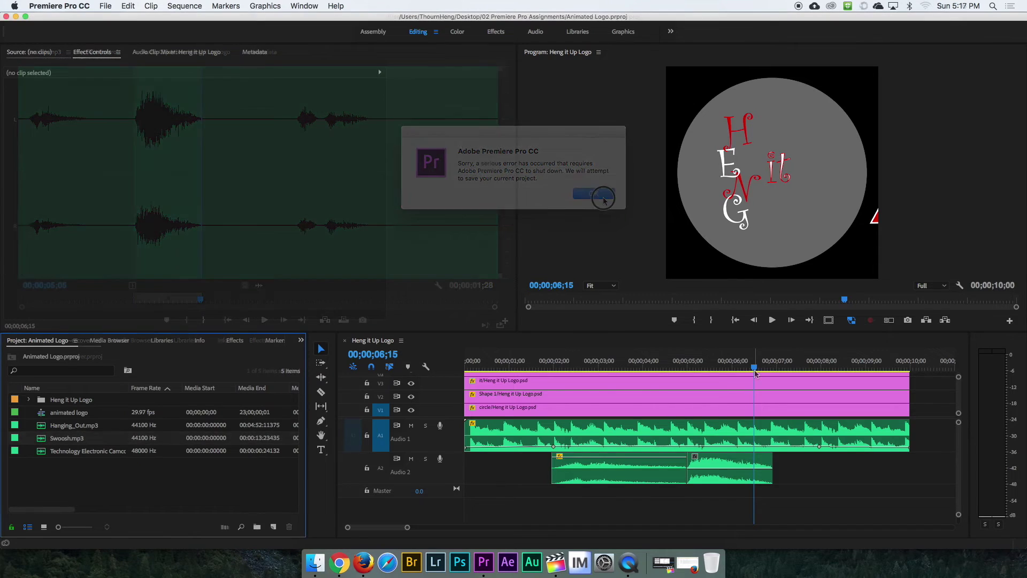
Shorten the second swoosh clip with the Rate Stretch tool so it ends at 6 seconds, and play the sequence
left_click_drag(755, 372, 728, 383)
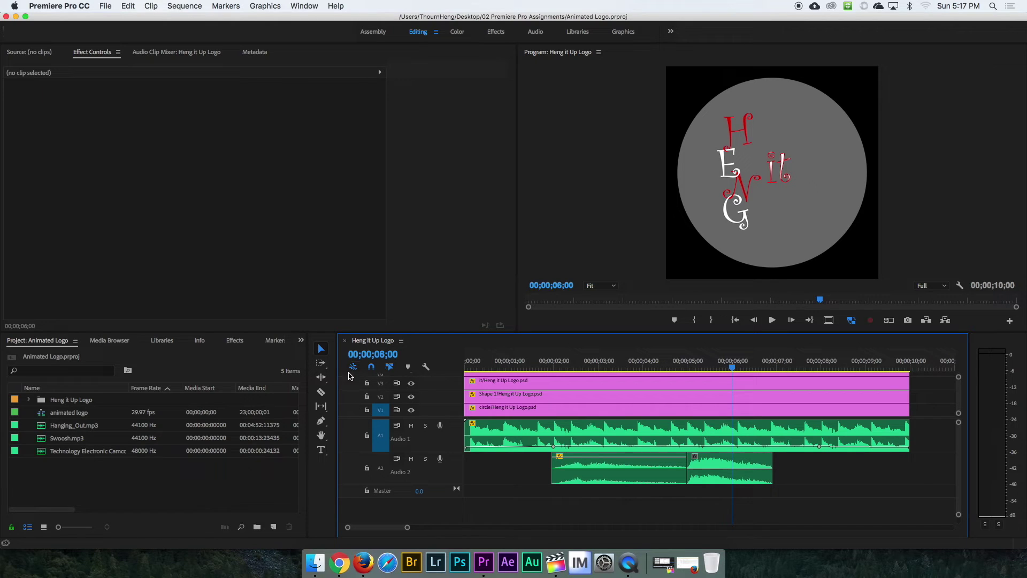
left_click(327, 385)
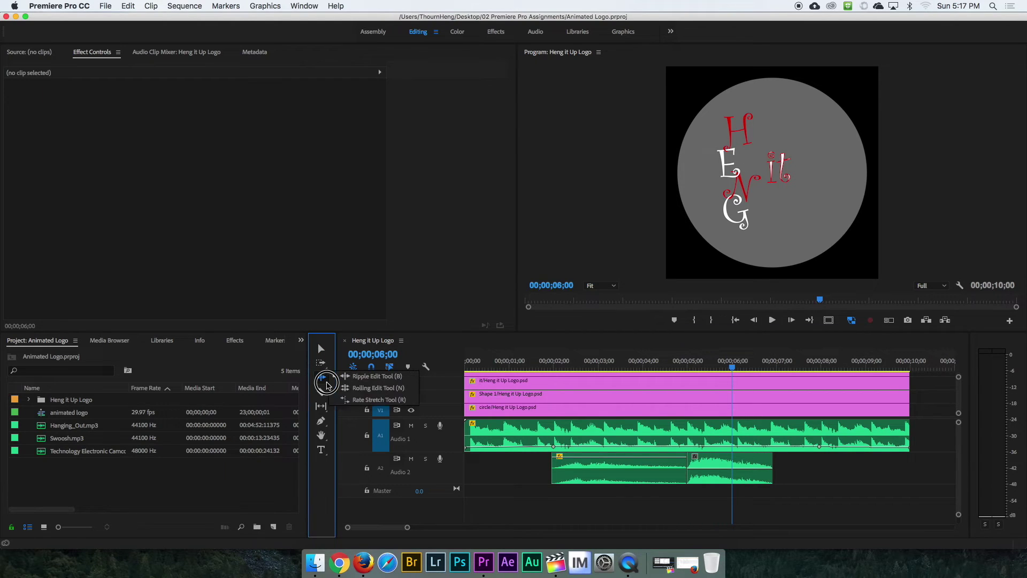
left_click(369, 408)
left_click_drag(766, 470, 733, 469)
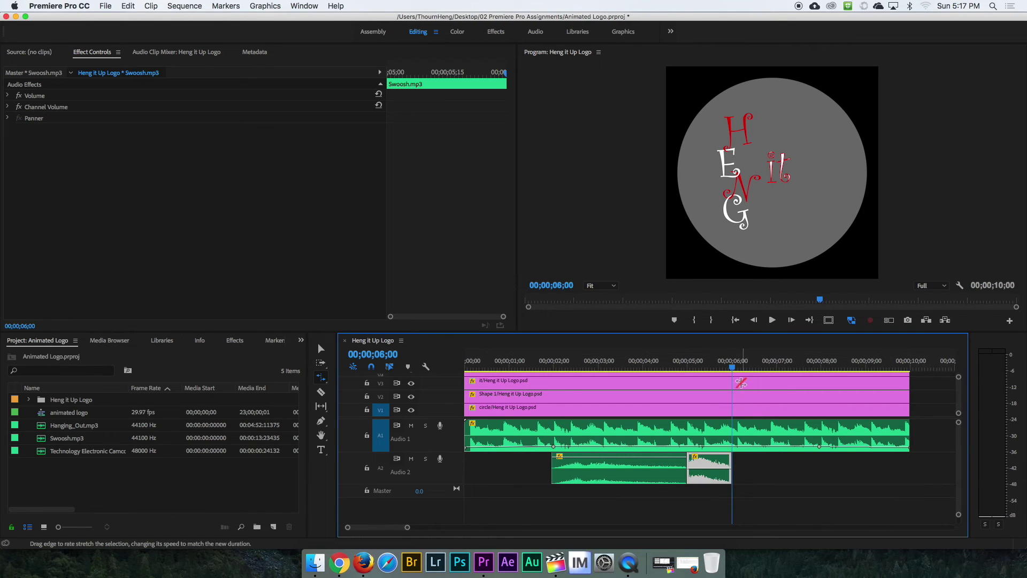
left_click_drag(733, 372, 564, 394)
key("space")
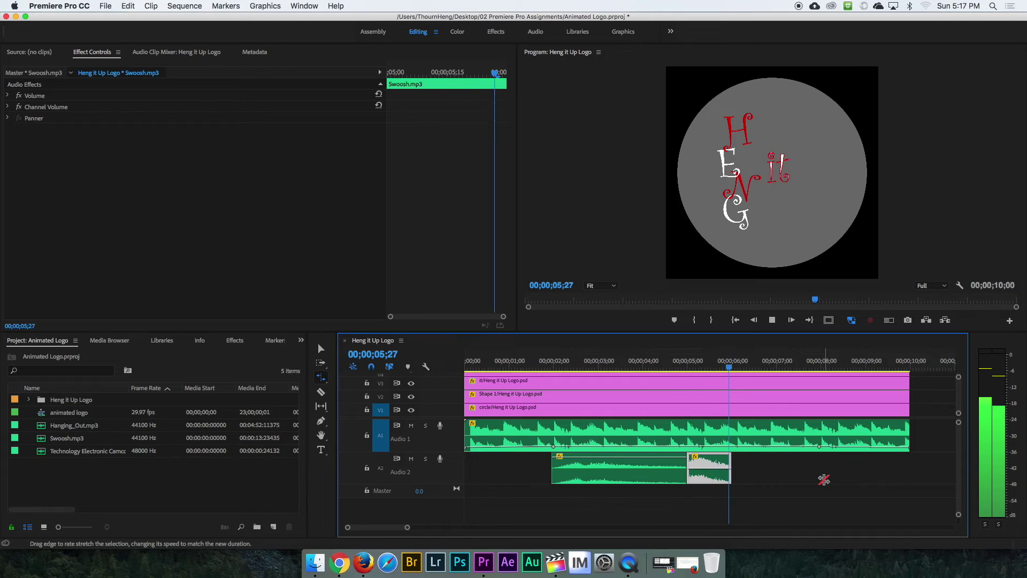
key("space")
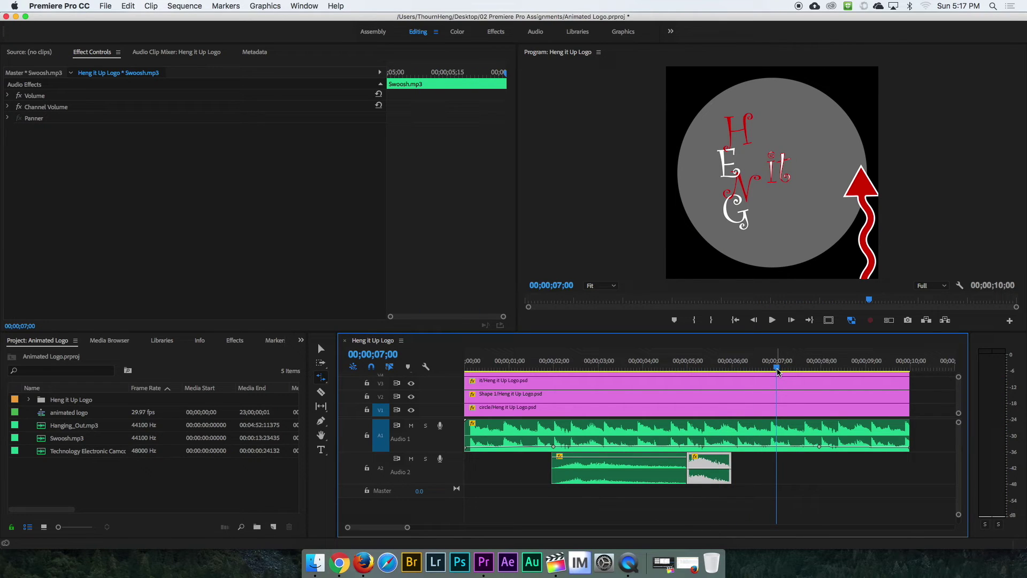
Return to the Selection tool and raise the second swoosh clip's volume on Audio 2
left_click(320, 352)
left_click(712, 475)
left_click(711, 474)
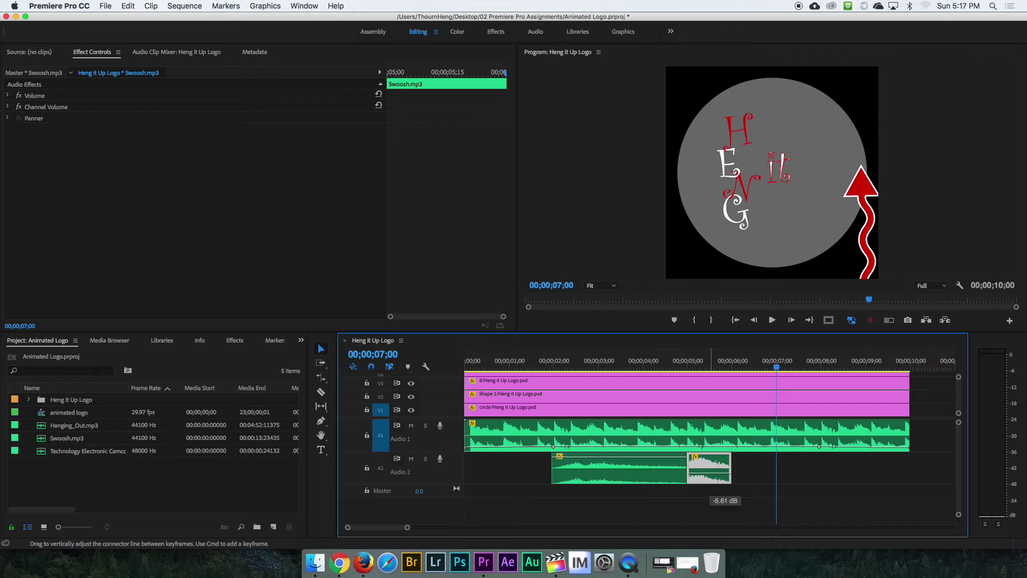
left_click_drag(713, 456, 713, 457)
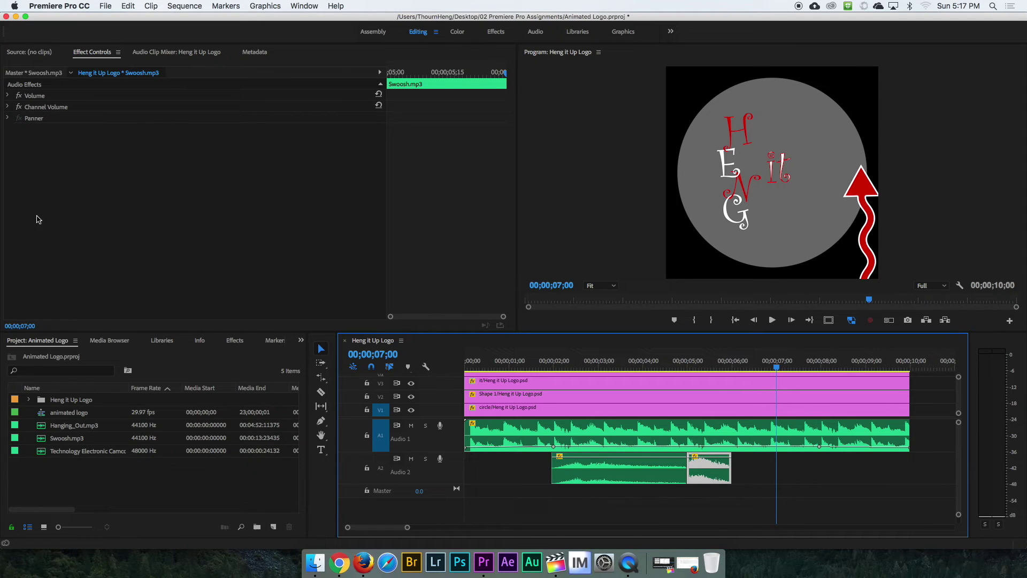
Mark the loud peak of the Technology Electronic Camcorder sound with In and Out points, ending at 00;00;00;07
double_click(45, 455)
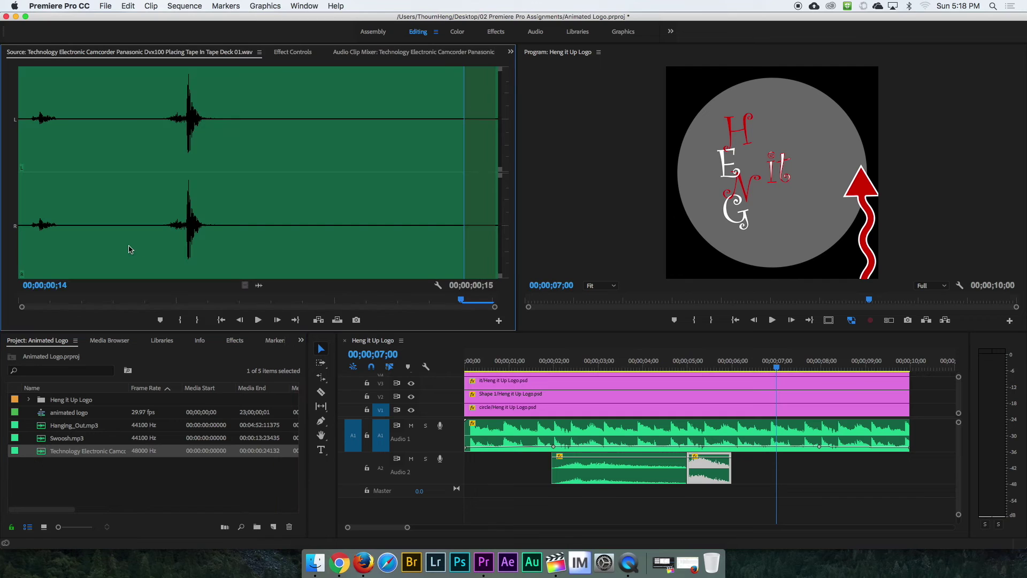
left_click_drag(159, 222, 160, 222)
left_click(180, 320)
left_click_drag(145, 301, 239, 300)
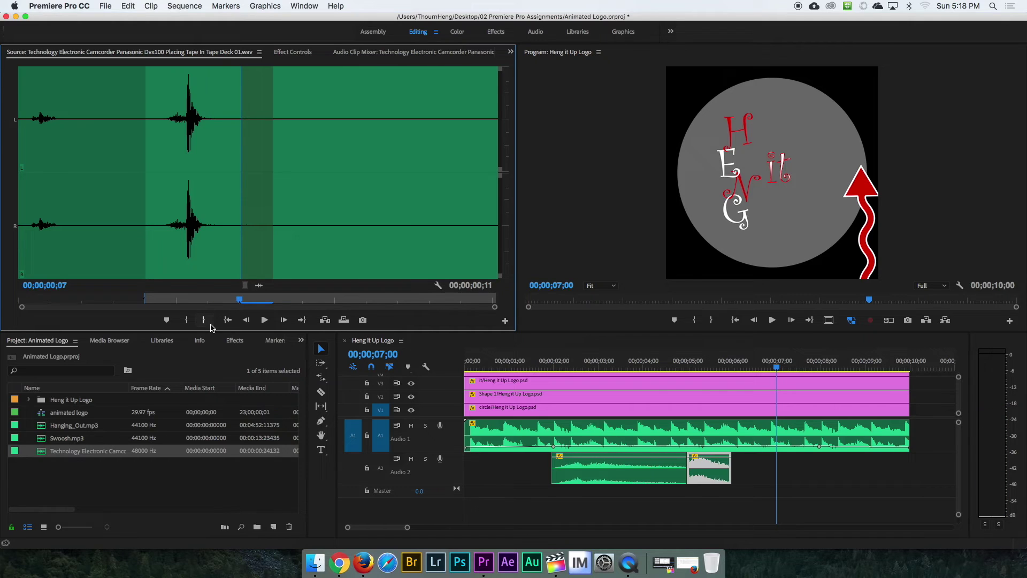
left_click(205, 321)
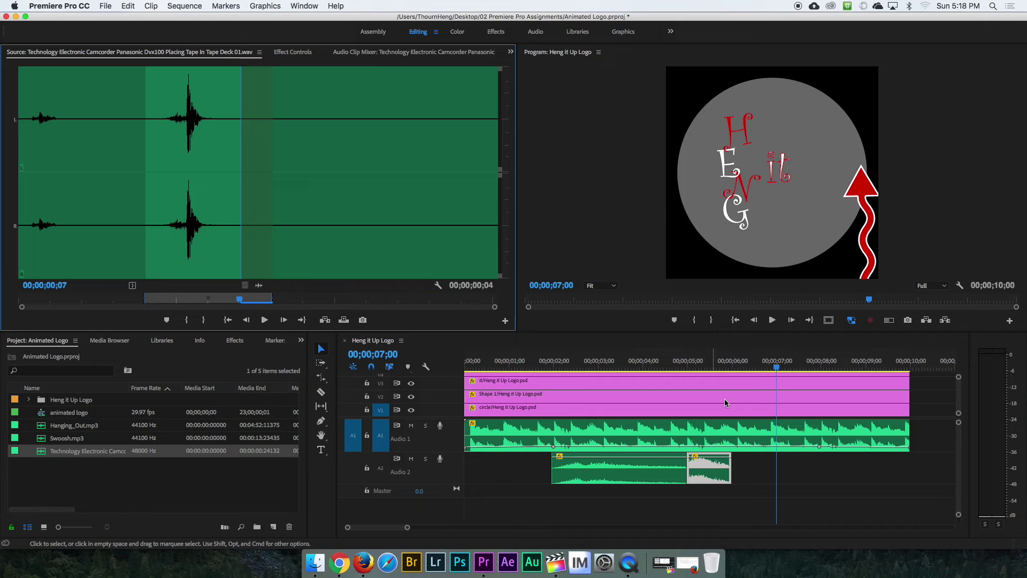
Move the second swoosh clip on Audio 2 so it starts at 6 seconds
left_click_drag(777, 368, 732, 380)
left_click(754, 391)
key("Left")
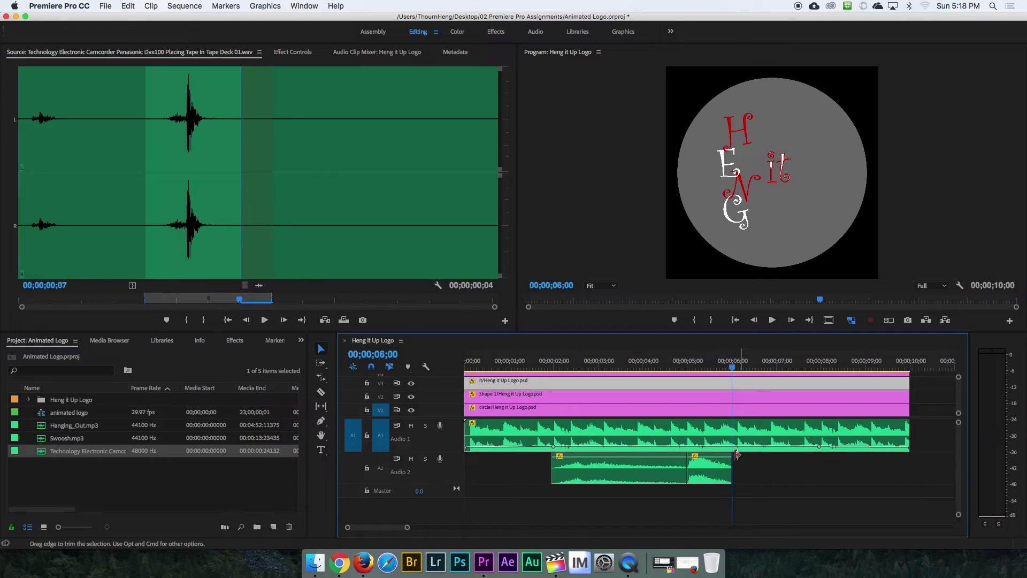
left_click_drag(706, 473, 750, 473)
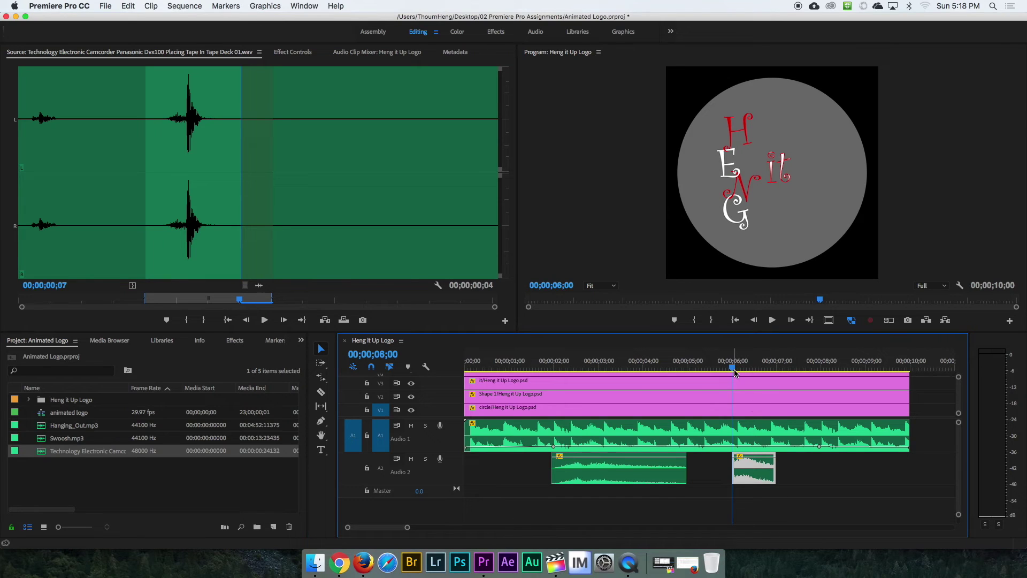
Lengthen the second swoosh clip with the Rate Stretch tool so it ends at 8 seconds, and save the project
left_click_drag(733, 369, 821, 394)
key("Right")
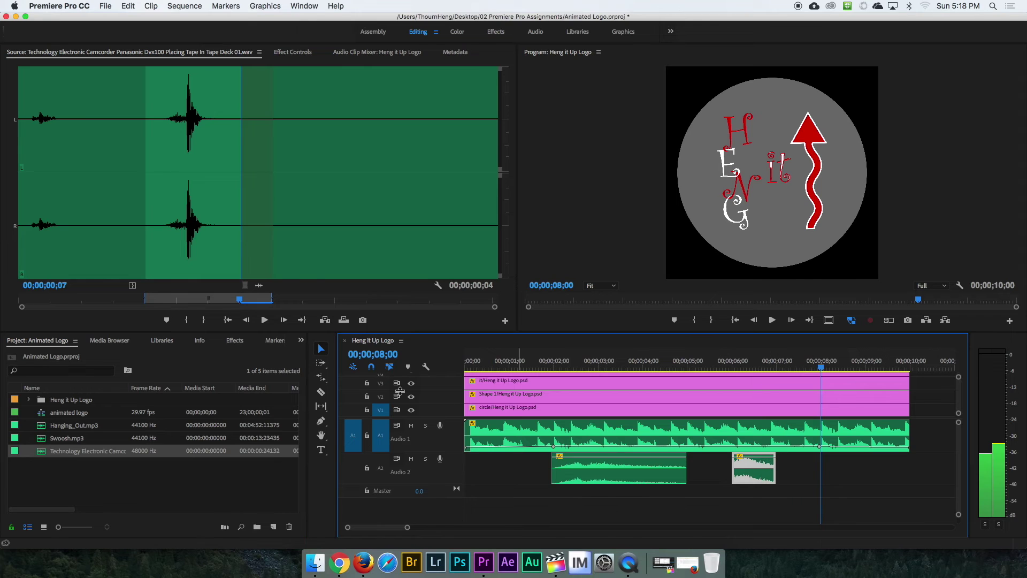
left_click(321, 378)
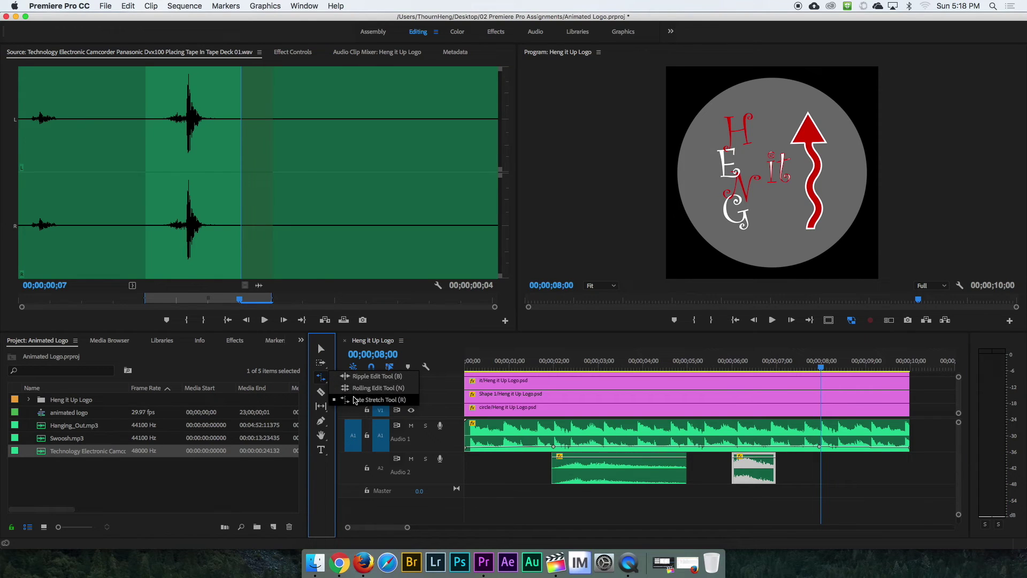
left_click(377, 399)
left_click(780, 468)
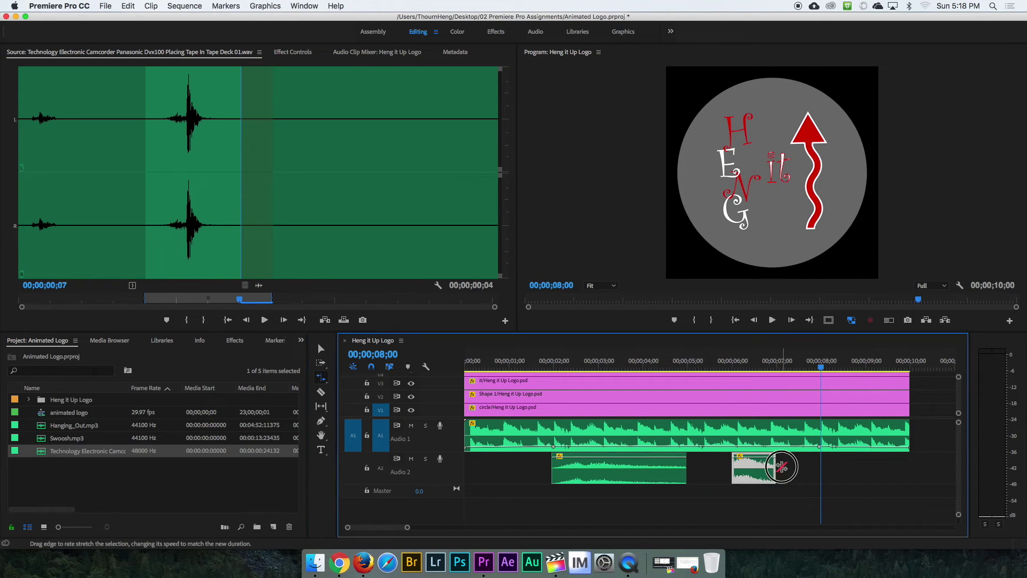
left_click(813, 474)
left_click(781, 466)
left_click_drag(774, 464, 820, 465)
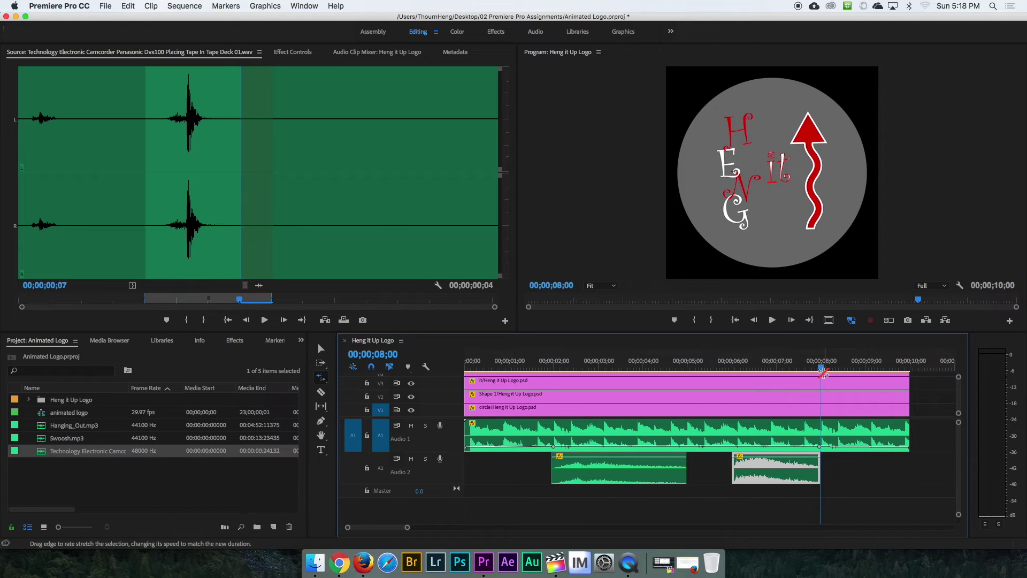
key("super+s")
Return the playhead to the sequence start and place the marked camcorder sound on a new third audio track at about 5 seconds
left_click_drag(821, 367, 456, 433)
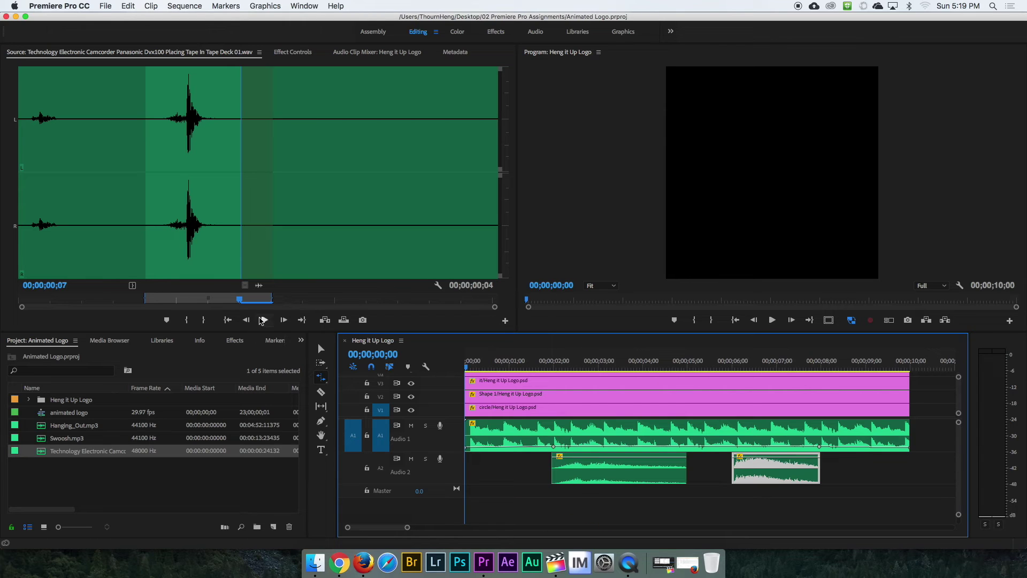
left_click(262, 288)
left_click(274, 299)
left_click_drag(273, 299, 689, 500)
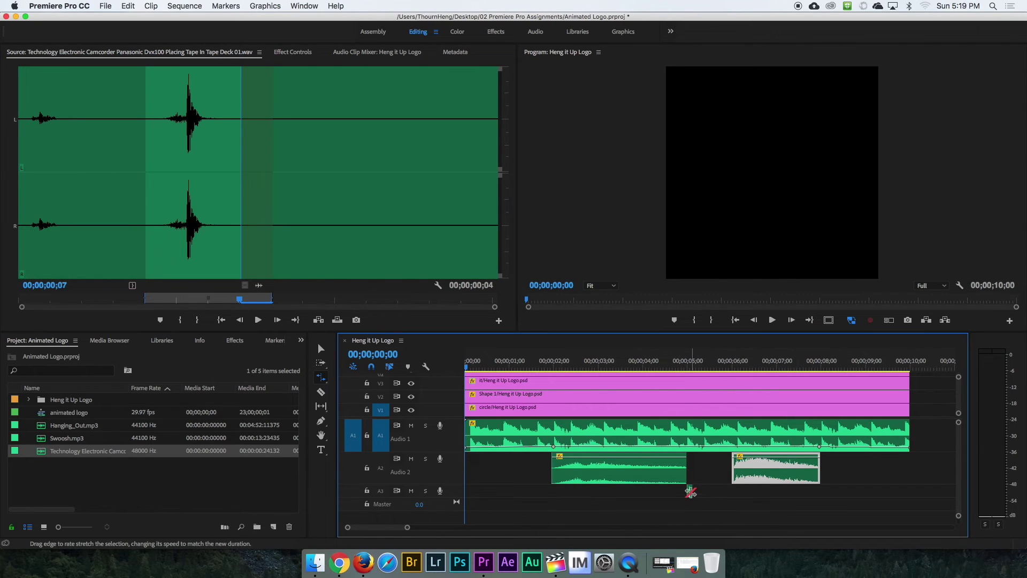
Shift the camcorder sound clip to about 5.4 seconds and increase the height of the Audio 3 track
left_click(321, 349)
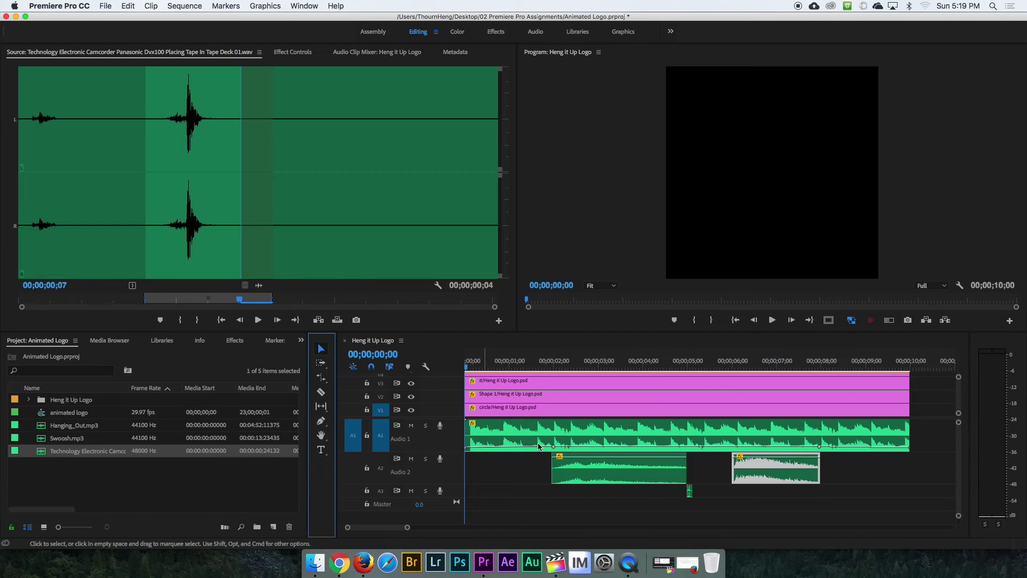
left_click_drag(695, 489, 708, 497)
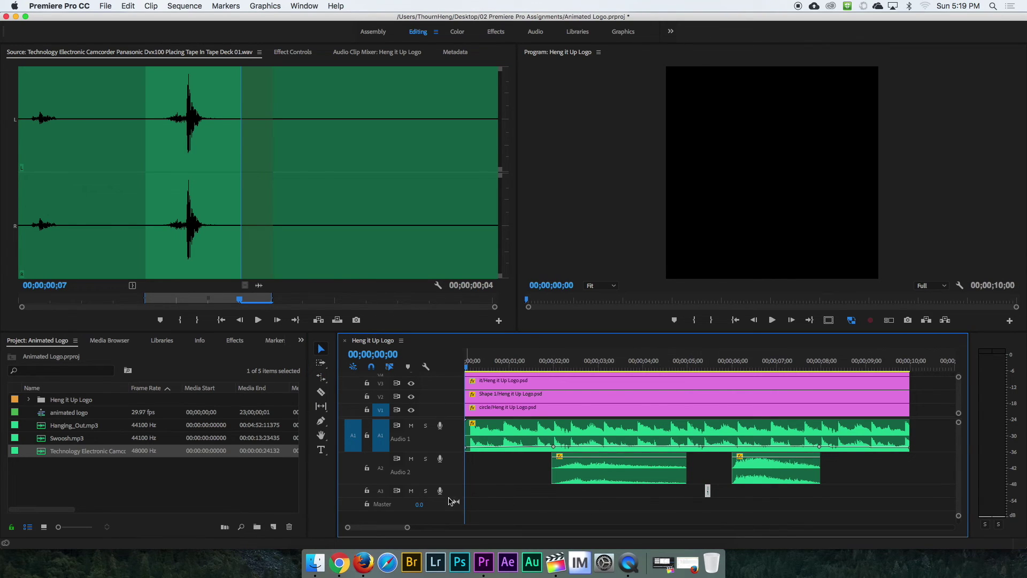
left_click_drag(448, 497, 448, 511)
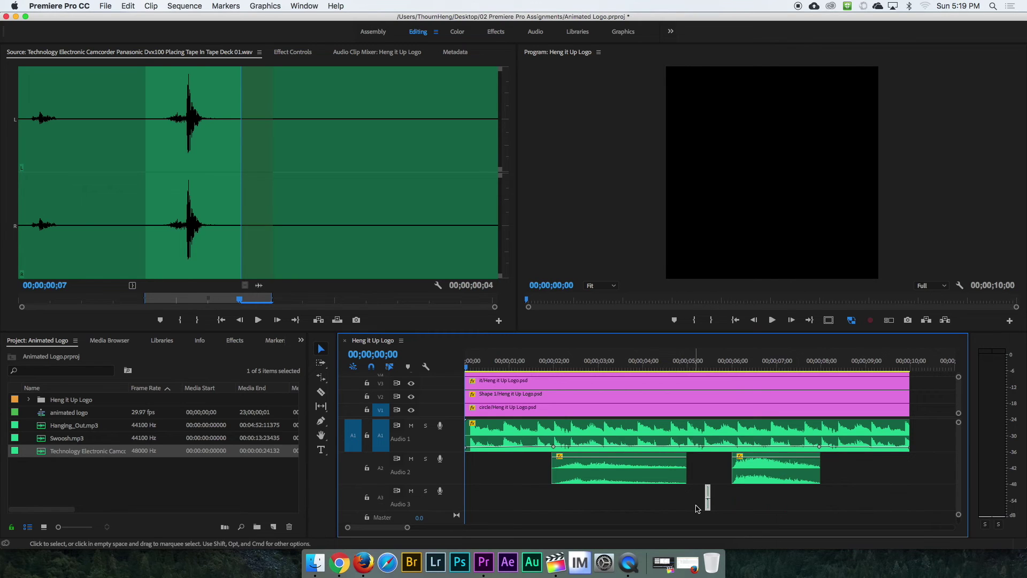
Play the sequence from its start to check the timing of the sound effects, and save the project
left_click_drag(708, 505, 709, 483)
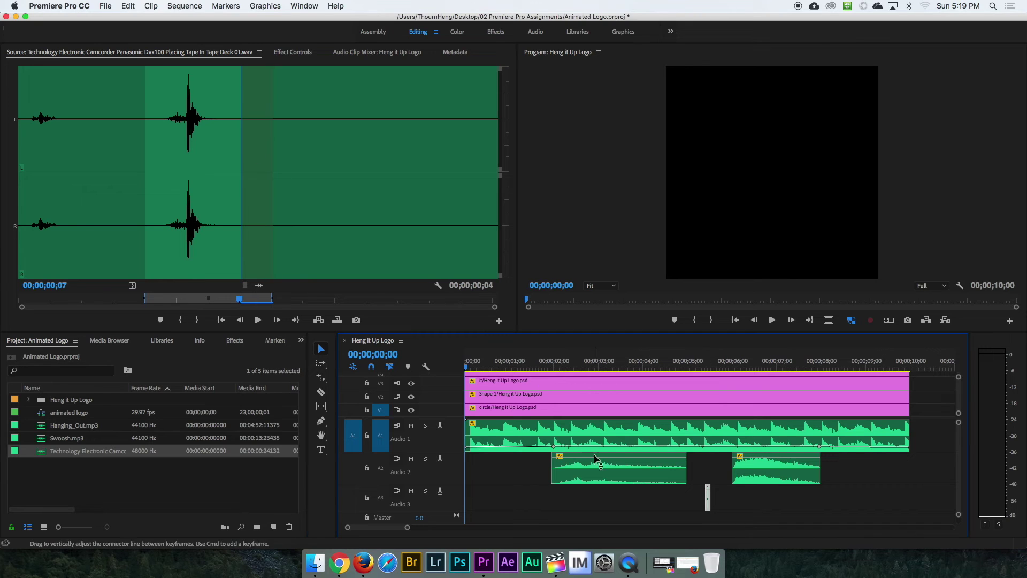
left_click(522, 368)
key("space")
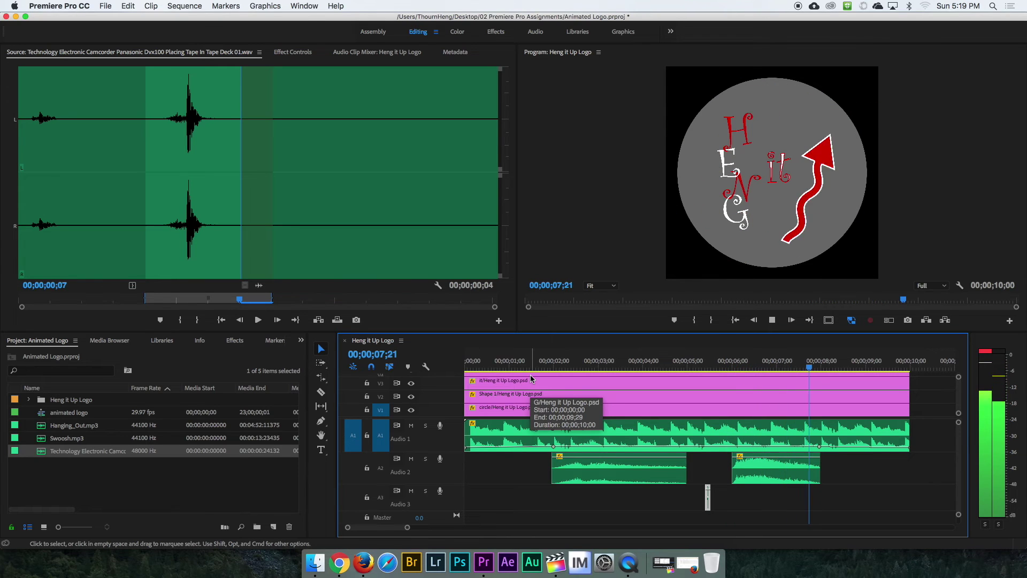
key("space")
key("cmd+s")
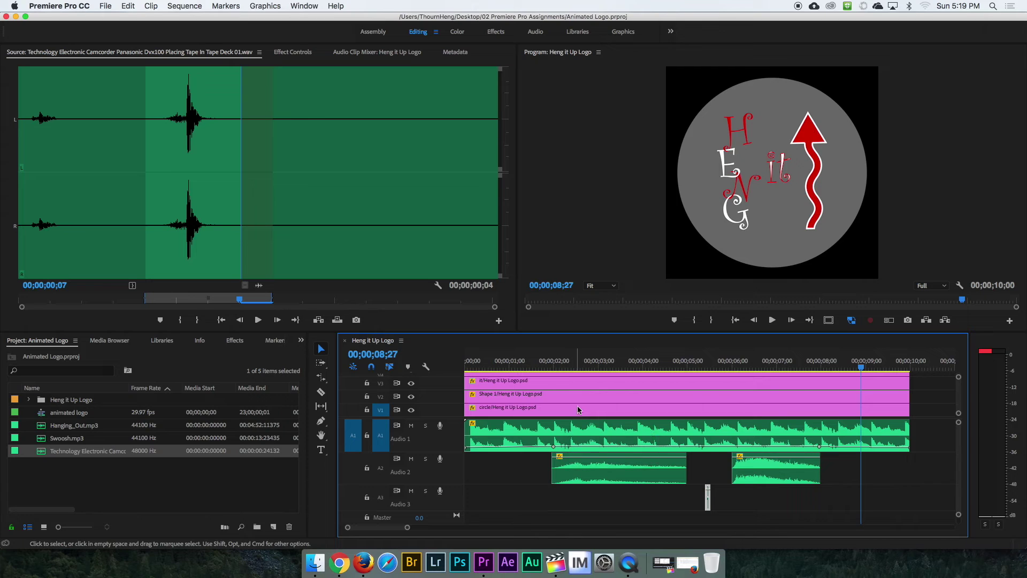
Review the opening of the sequence again from its start and dismiss the serious error message
left_click(536, 366)
key("Home")
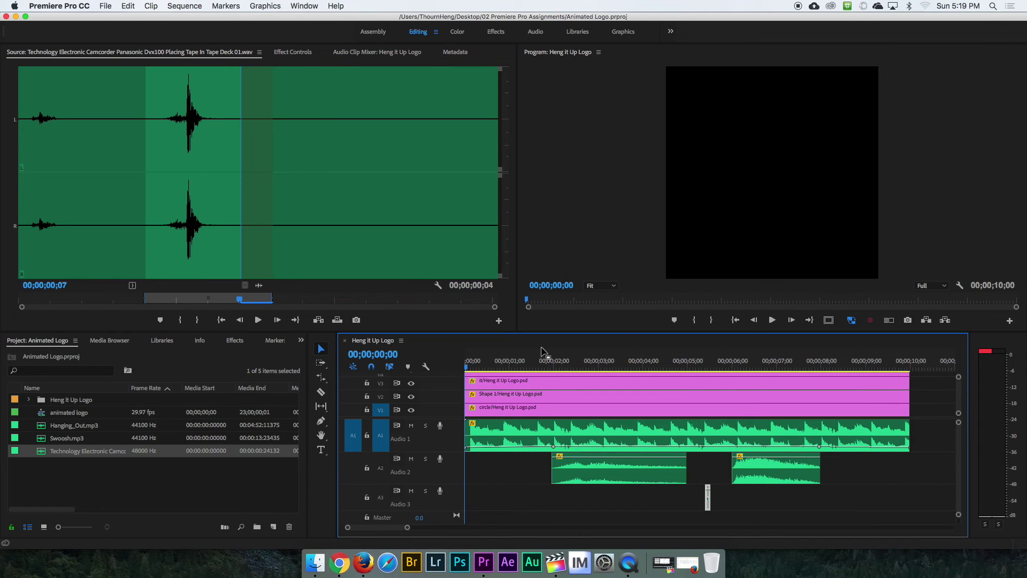
left_click_drag(539, 365, 554, 373)
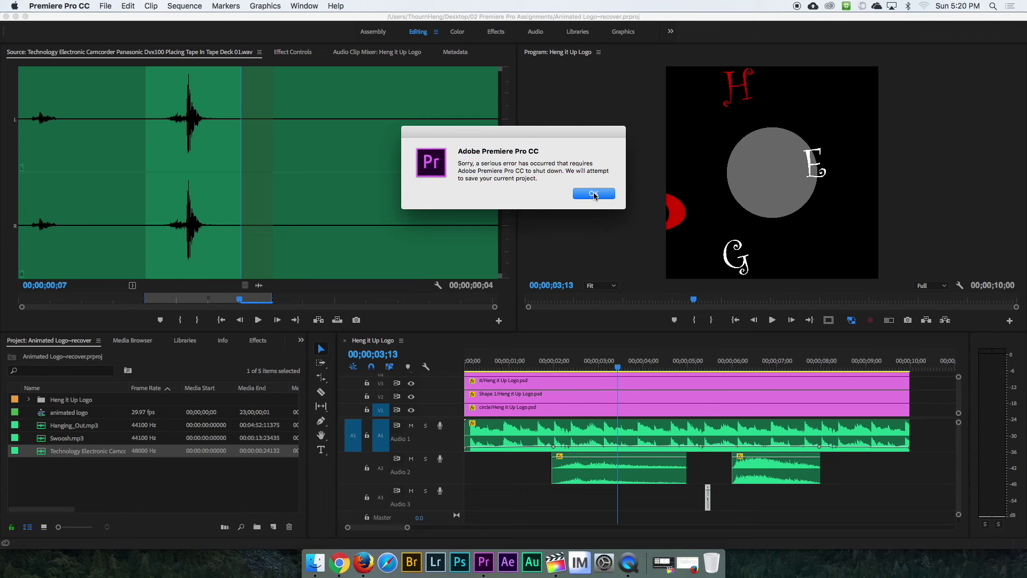
left_click(594, 194)
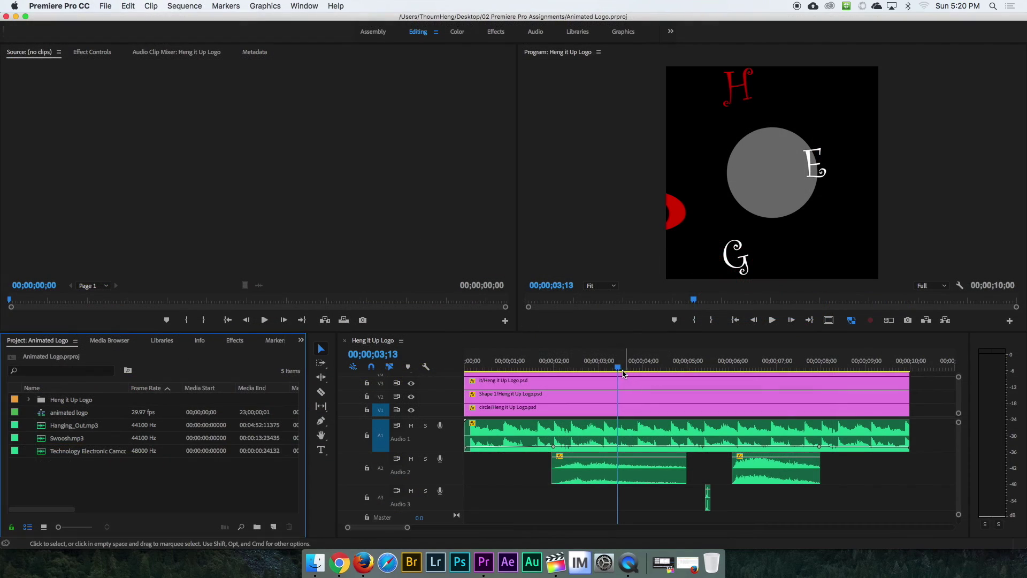
Move the playhead to 2 seconds, play the animation with its sound effects, and review the section from 8 to about 9.5 seconds
left_click(620, 370)
left_click_drag(620, 370, 550, 397)
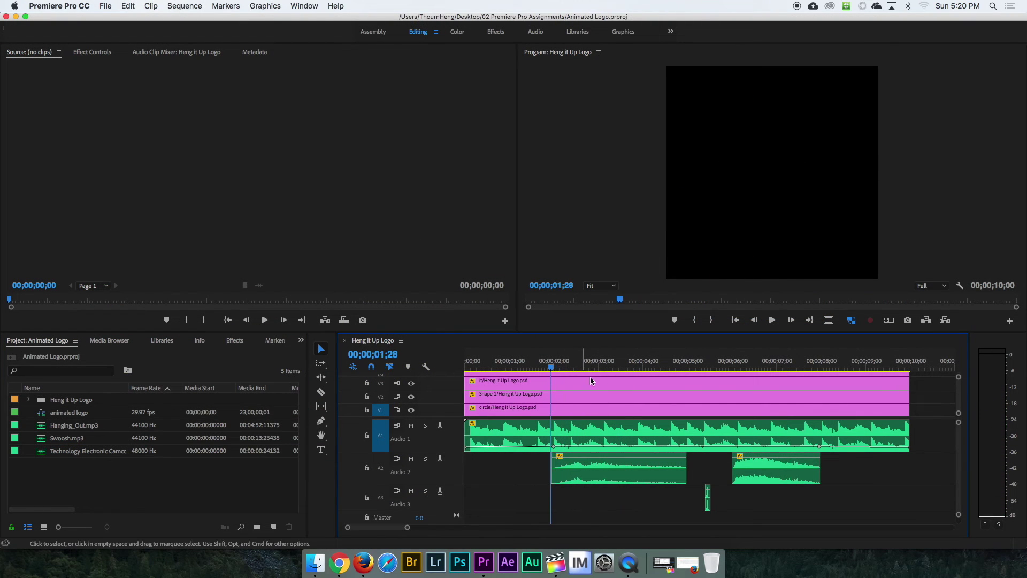
key("Right")
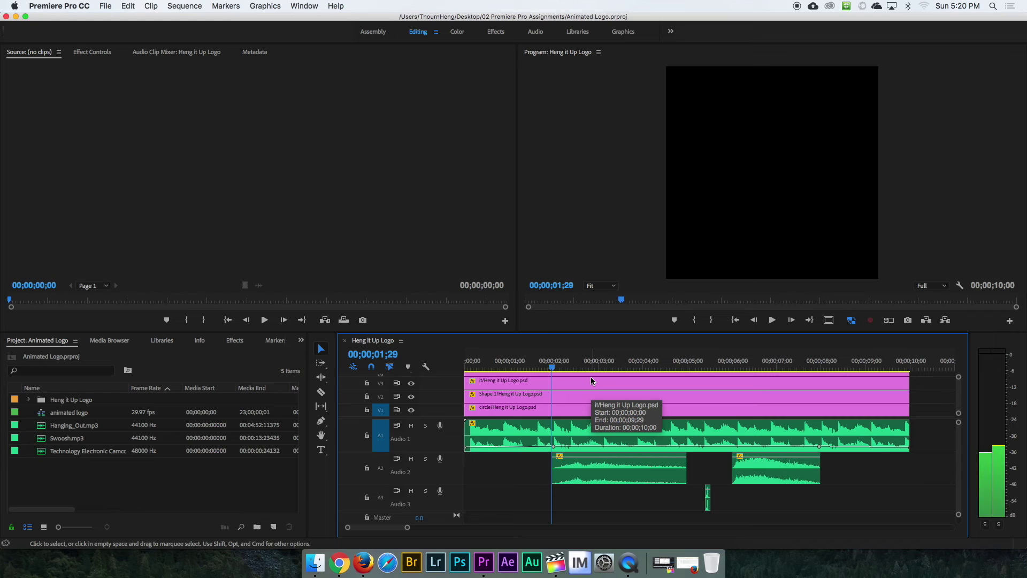
key("Right")
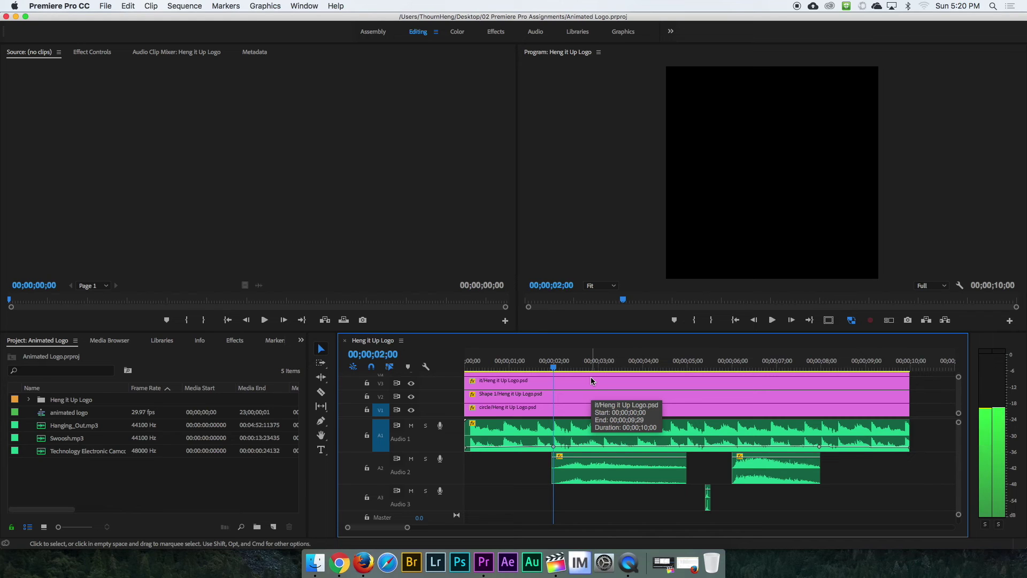
key("super+s")
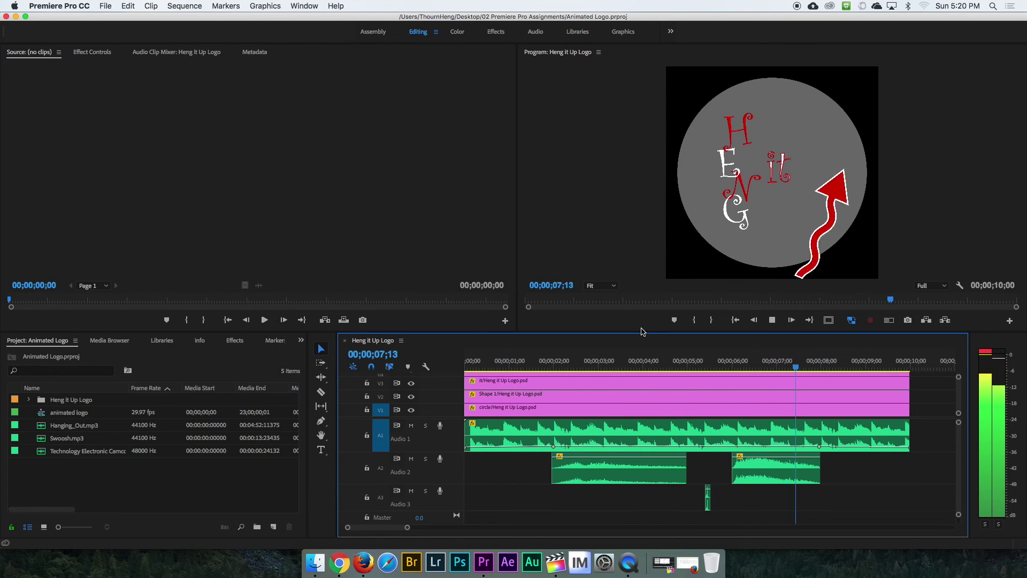
key("space")
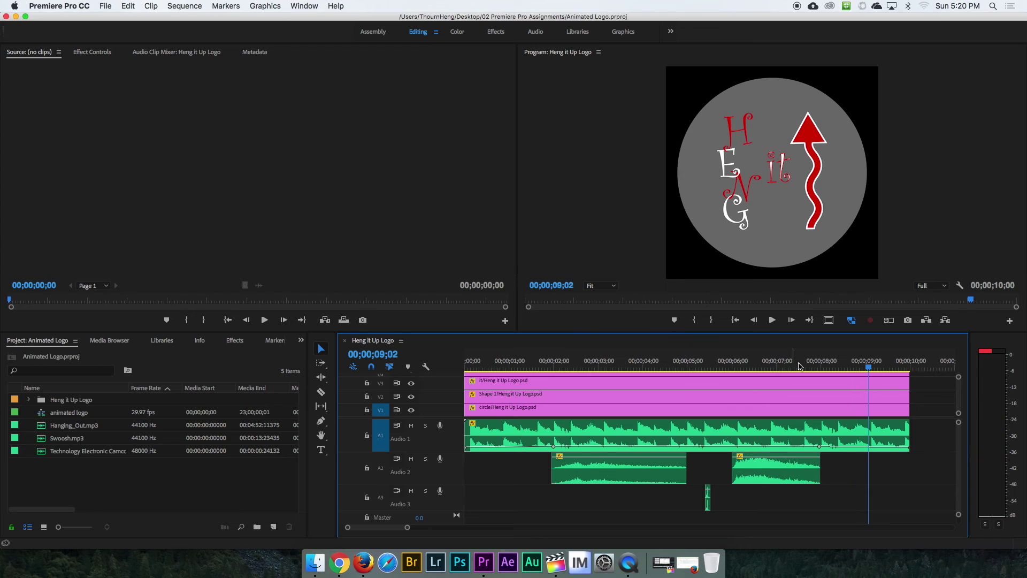
left_click_drag(862, 378, 819, 379)
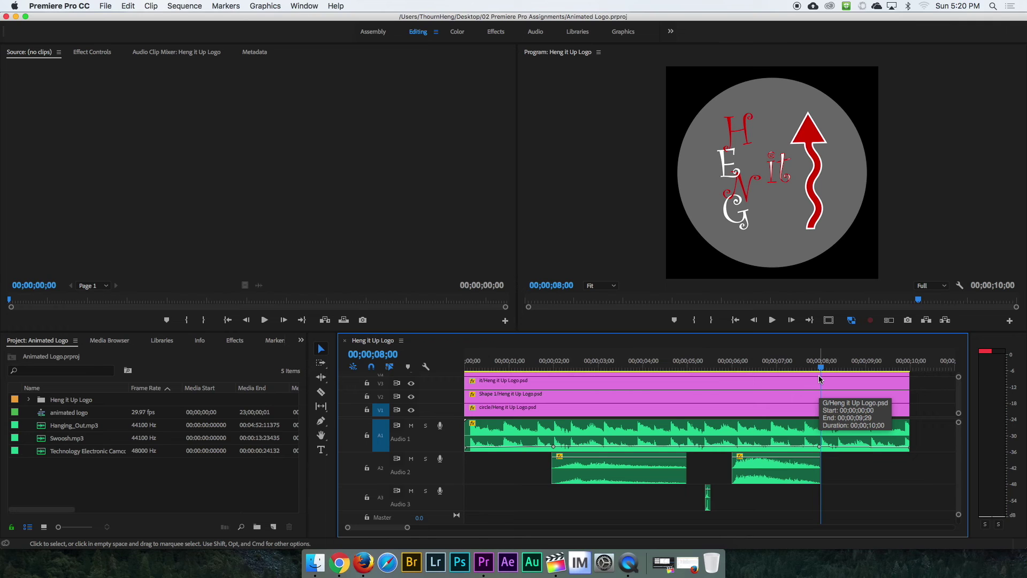
left_click_drag(825, 369, 892, 384)
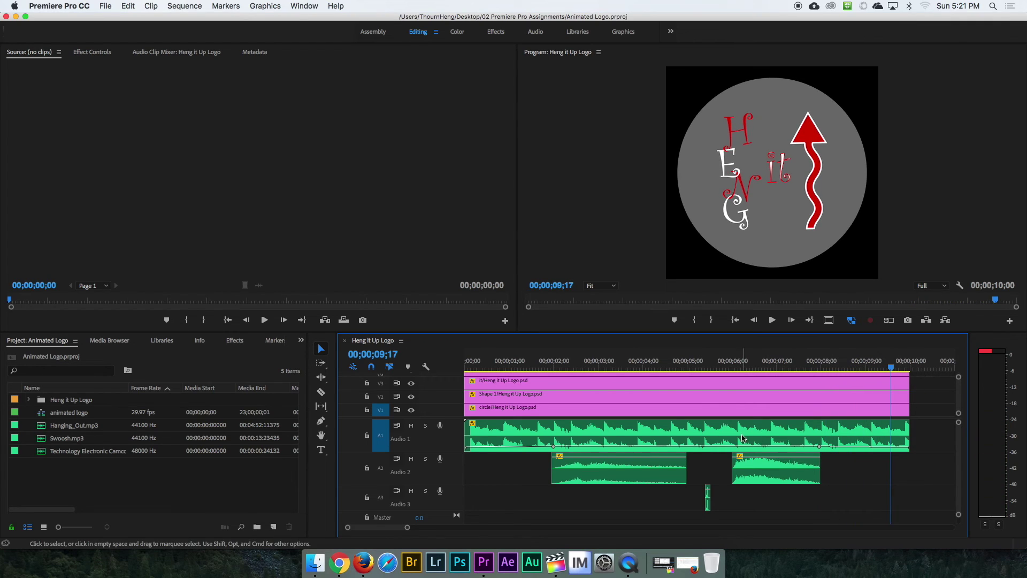
Raise the volume of the background music clip on Audio 1 slightly, decline sending the crash report, and play the result back
left_click(709, 447)
left_click_drag(709, 447, 709, 443)
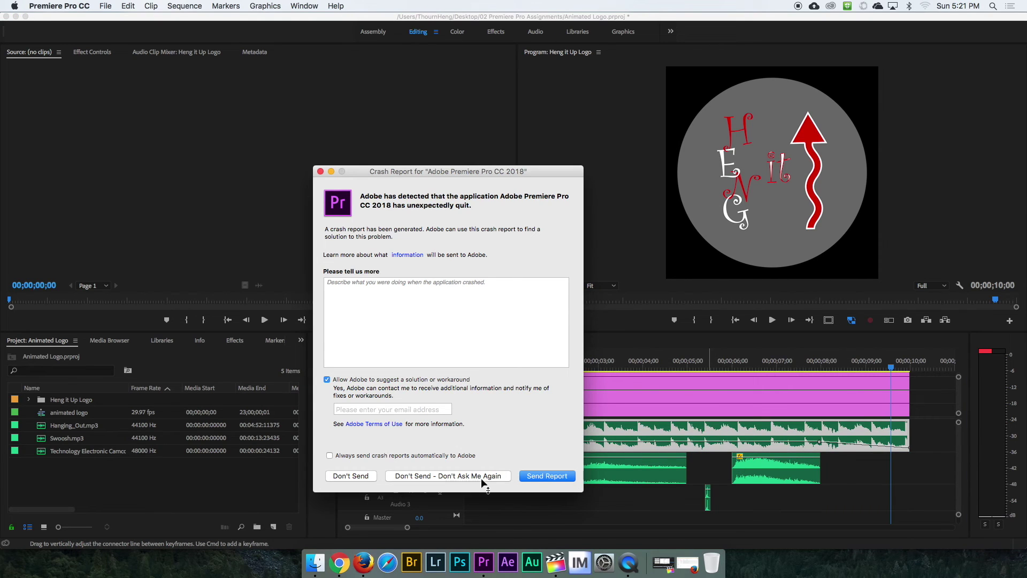
left_click(358, 478)
left_click_drag(894, 369, 655, 406)
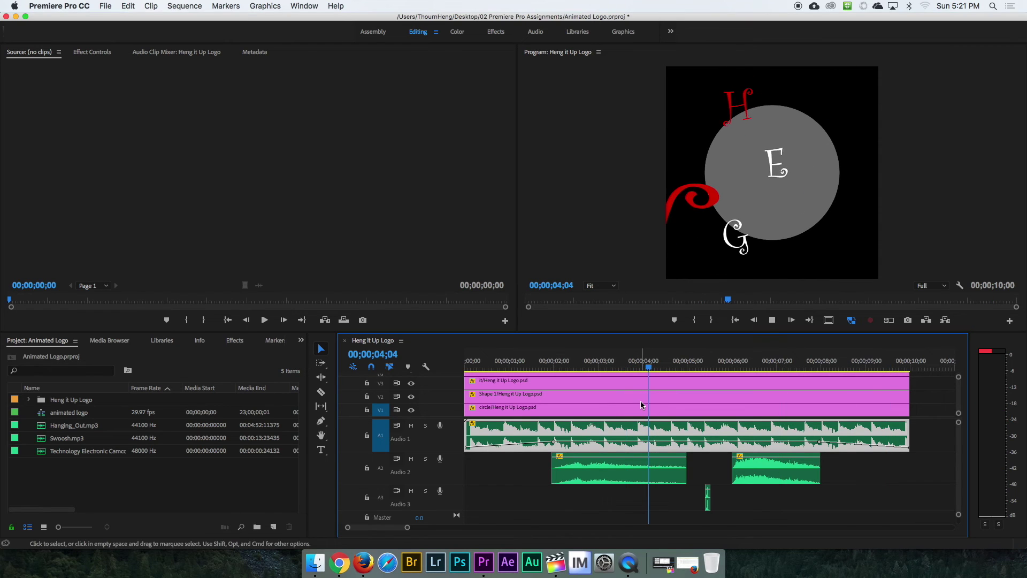
key("space")
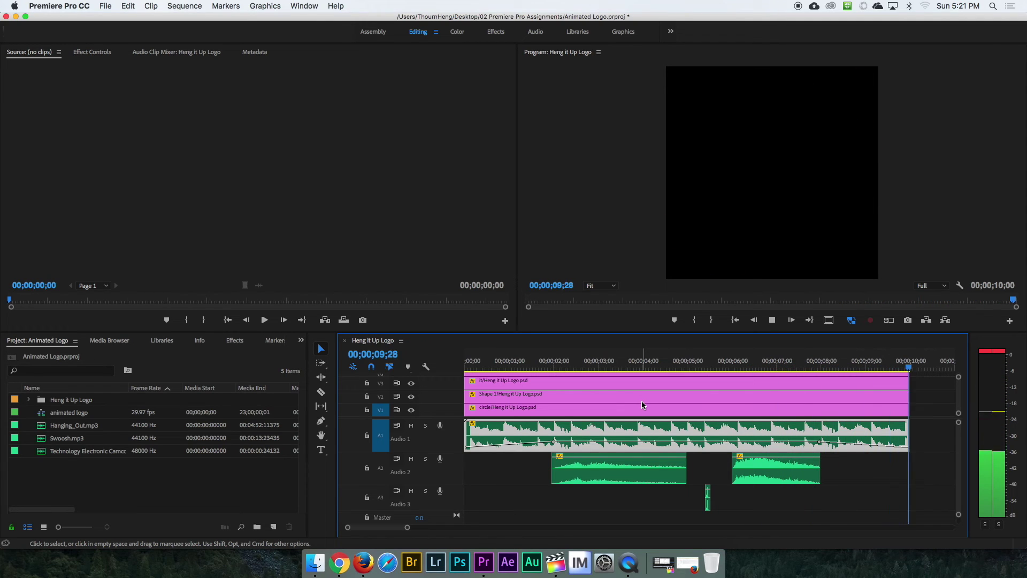
Check the remaining tasks on the agenda slide in Chrome, return to Premiere Pro, and save the project
left_click(339, 562)
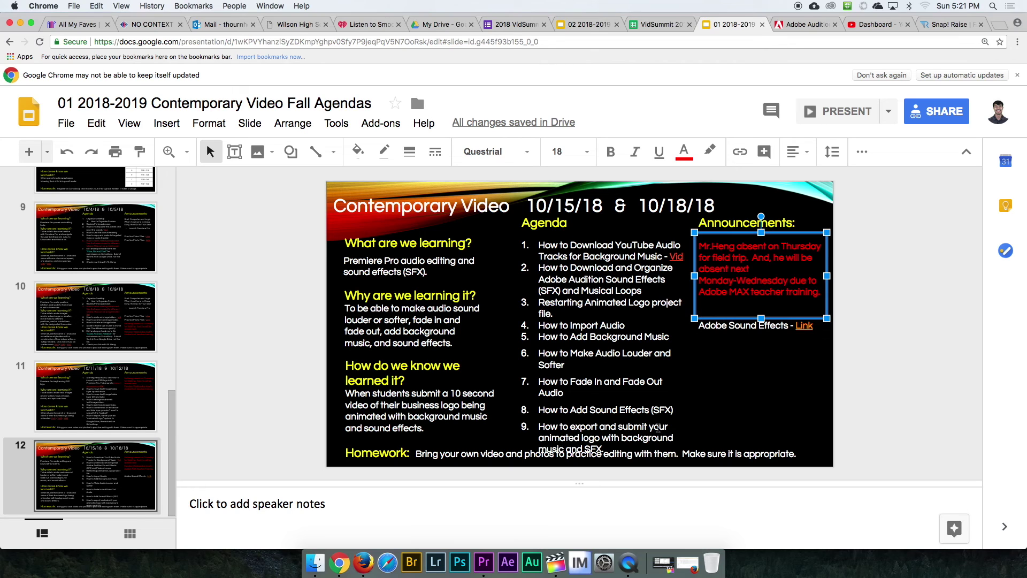
left_click(485, 563)
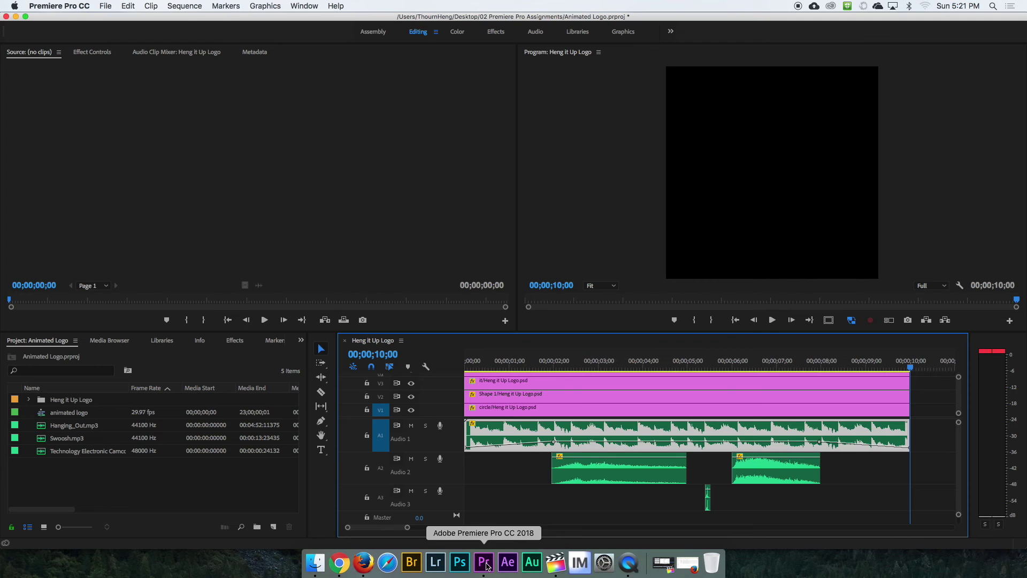
key("super+s")
Open the media export settings for the sequence and choose the H.264 format with the YouTube 1080p HD preset
left_click(109, 7)
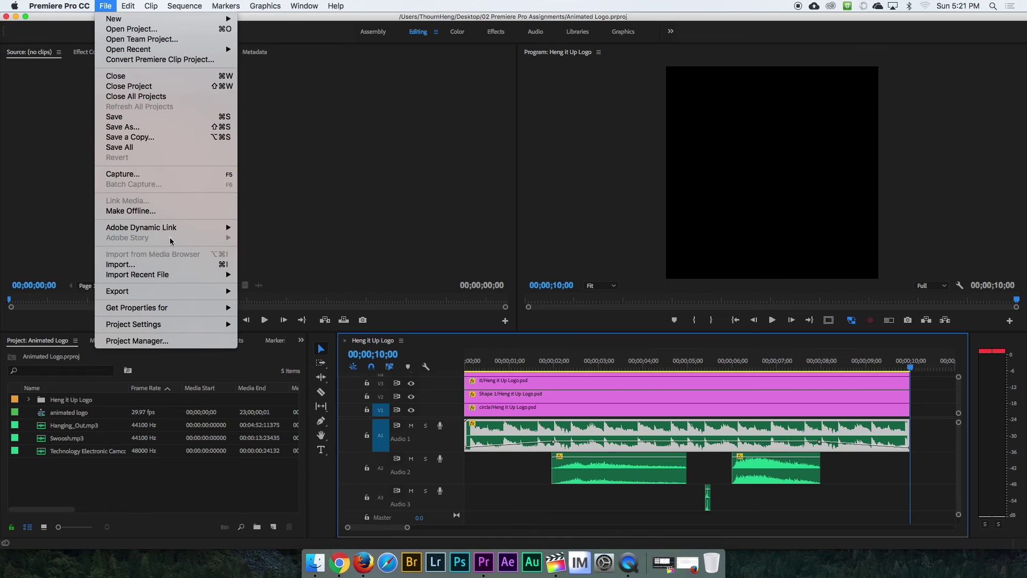
mouse_move(185, 291)
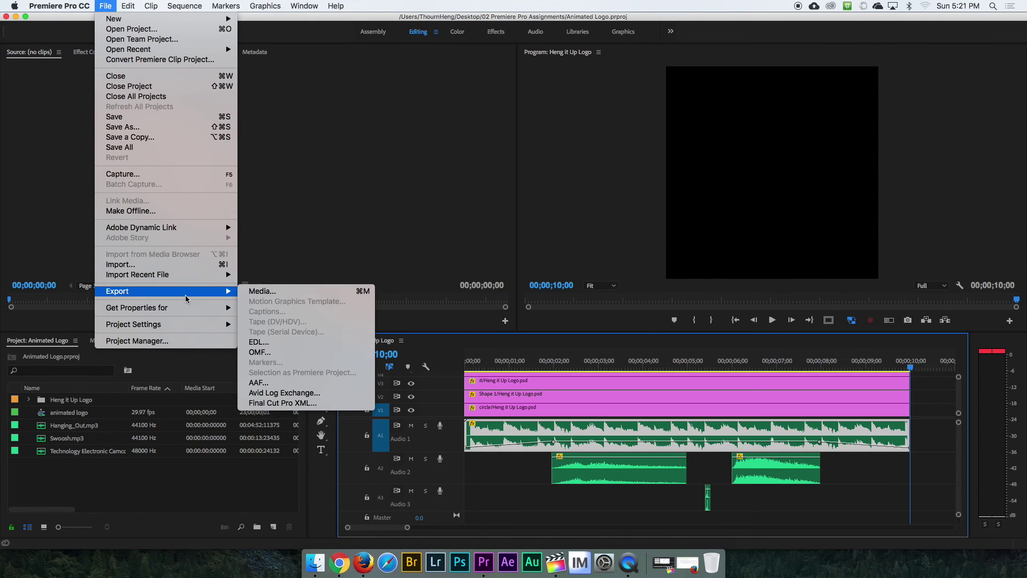
left_click(259, 293)
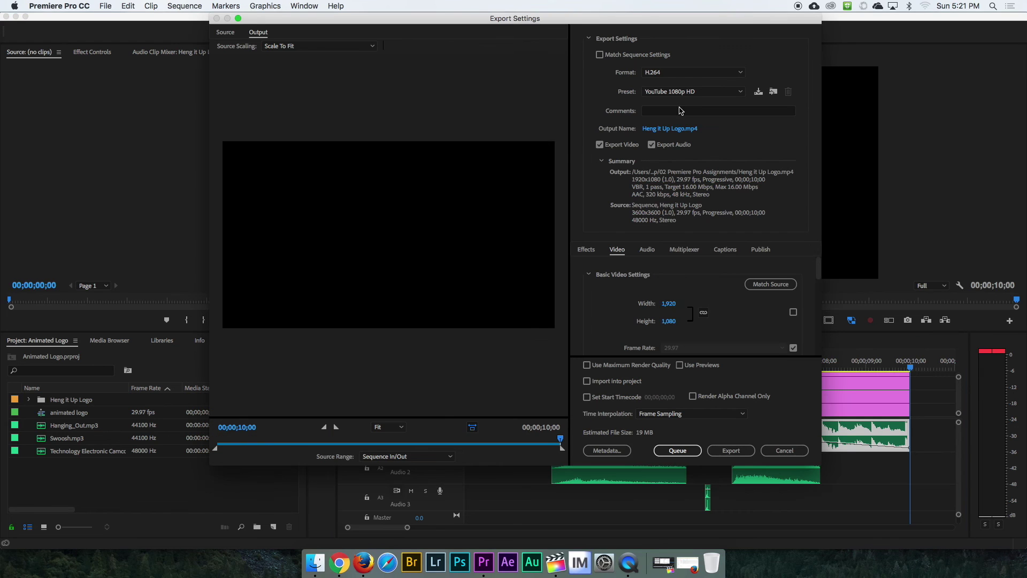
left_click(704, 76)
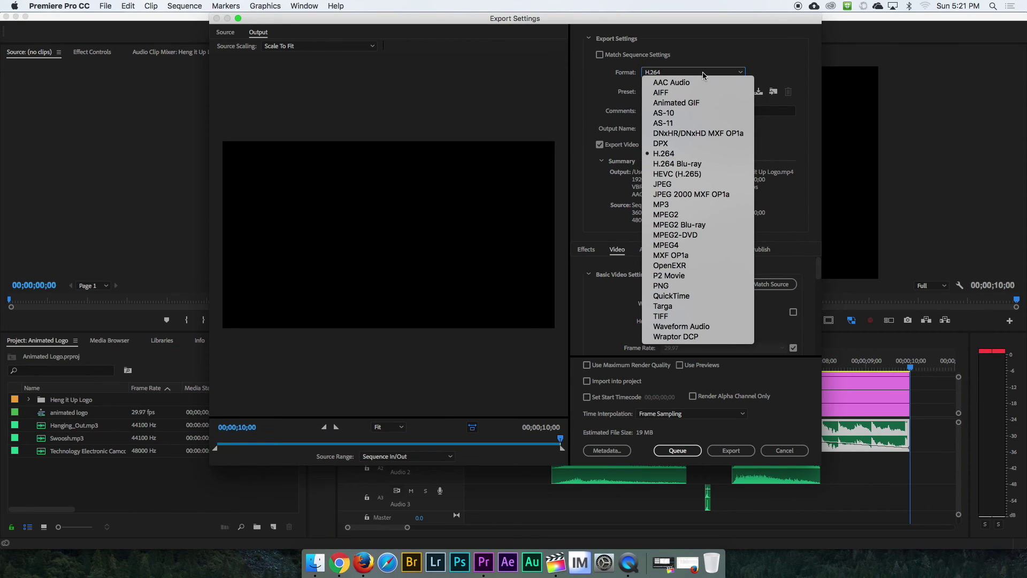
left_click(704, 76)
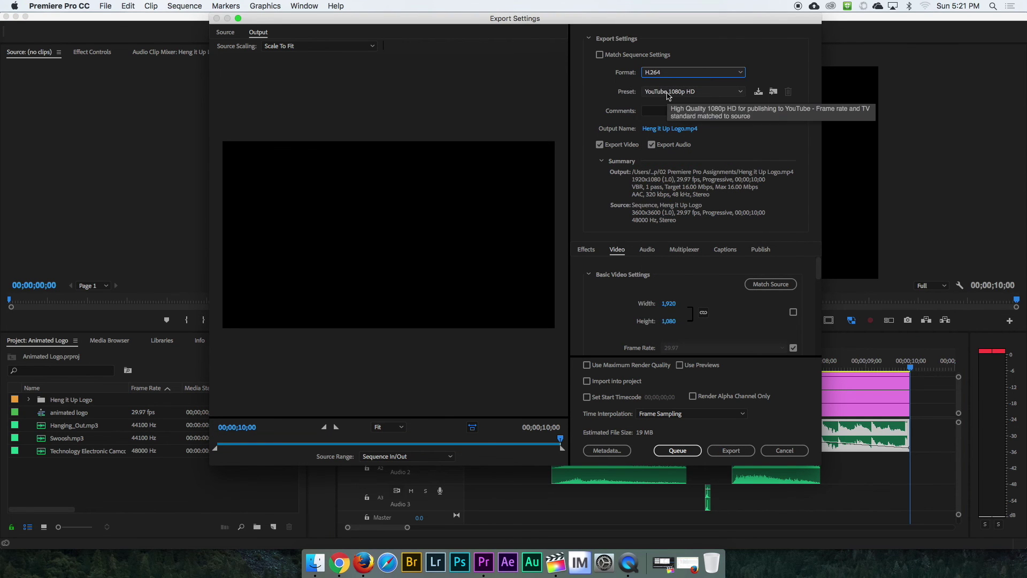
left_click(668, 95)
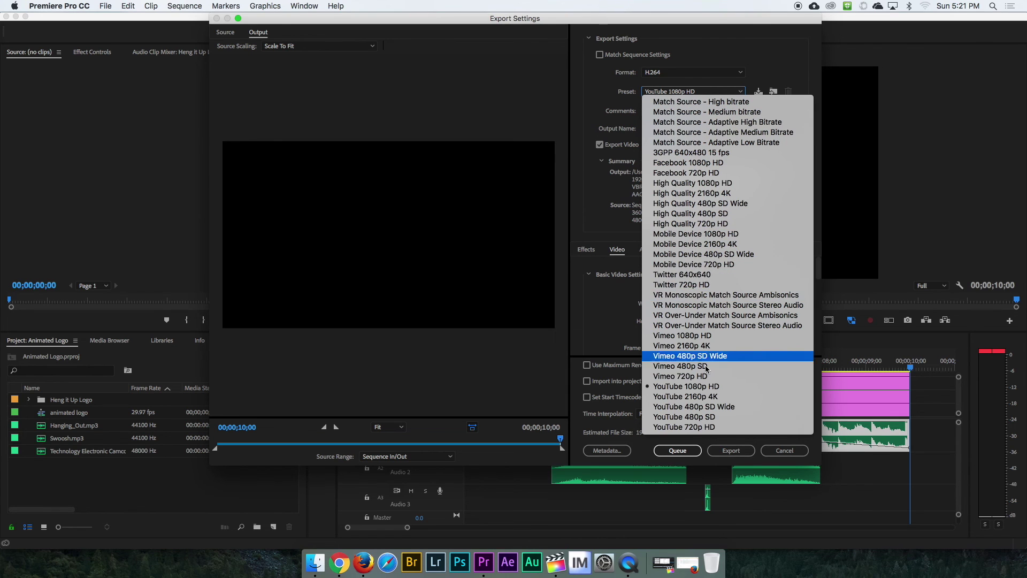
left_click(711, 391)
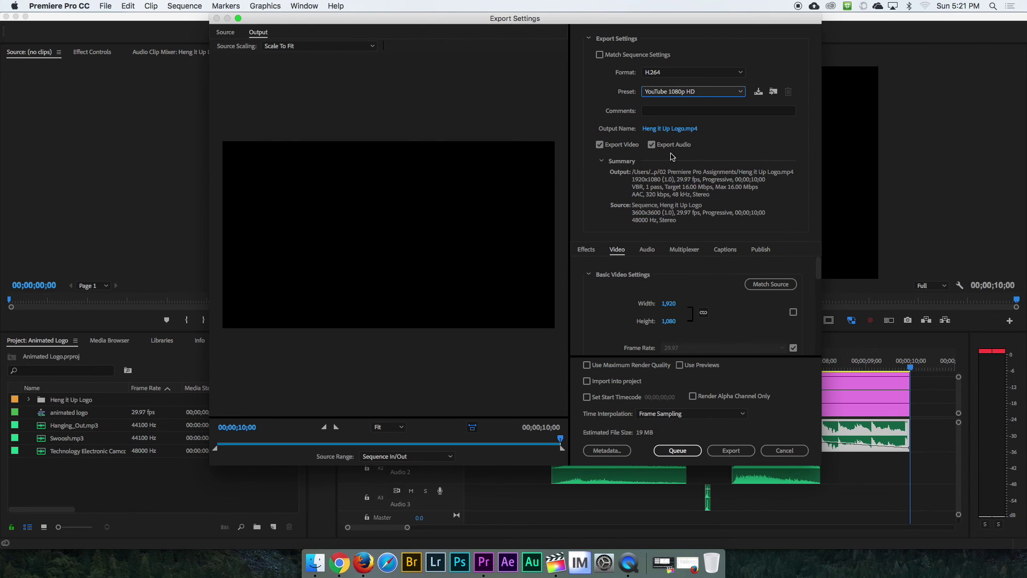
Name the output file "animated logo with sfx" in the 02 Premiere Pro Assignments folder and export the video
left_click(673, 130)
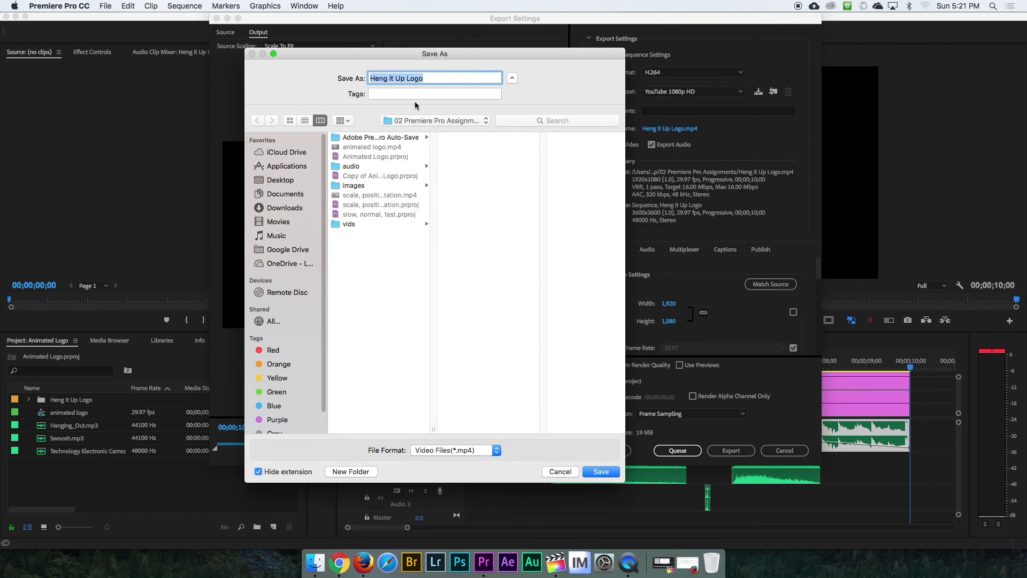
left_click(436, 92)
left_click(413, 78)
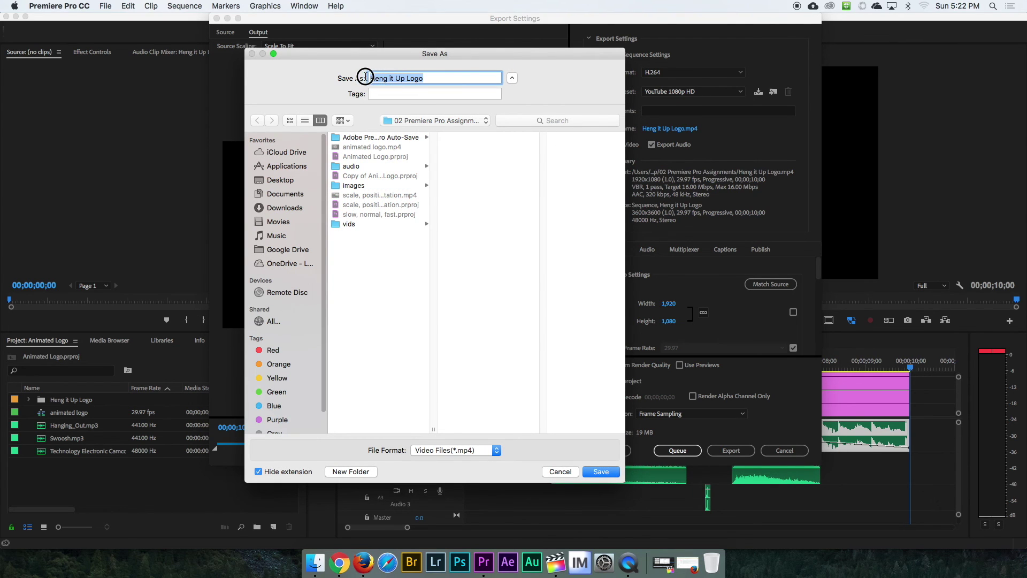
type("An")
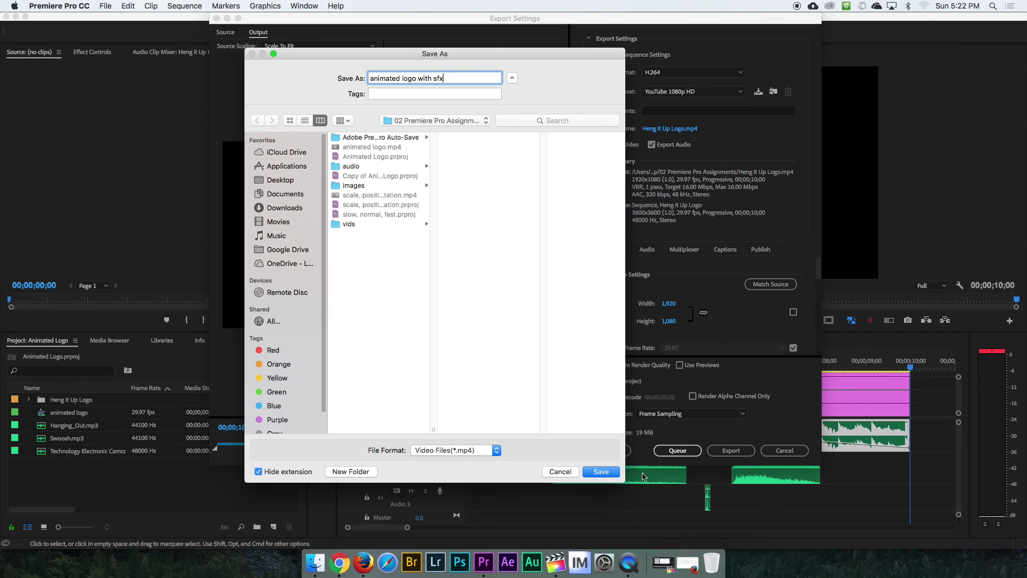
left_click(598, 471)
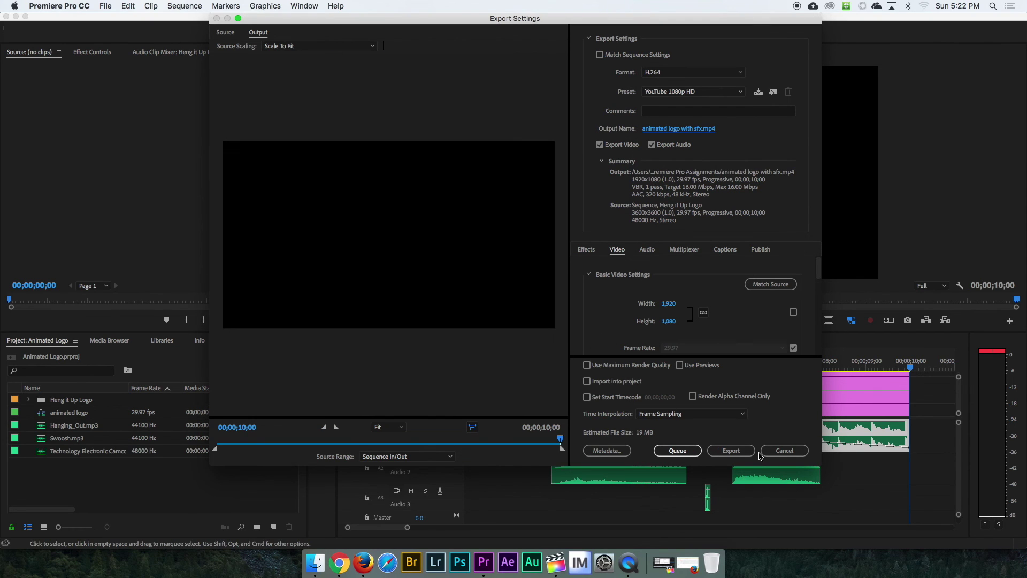
left_click(730, 452)
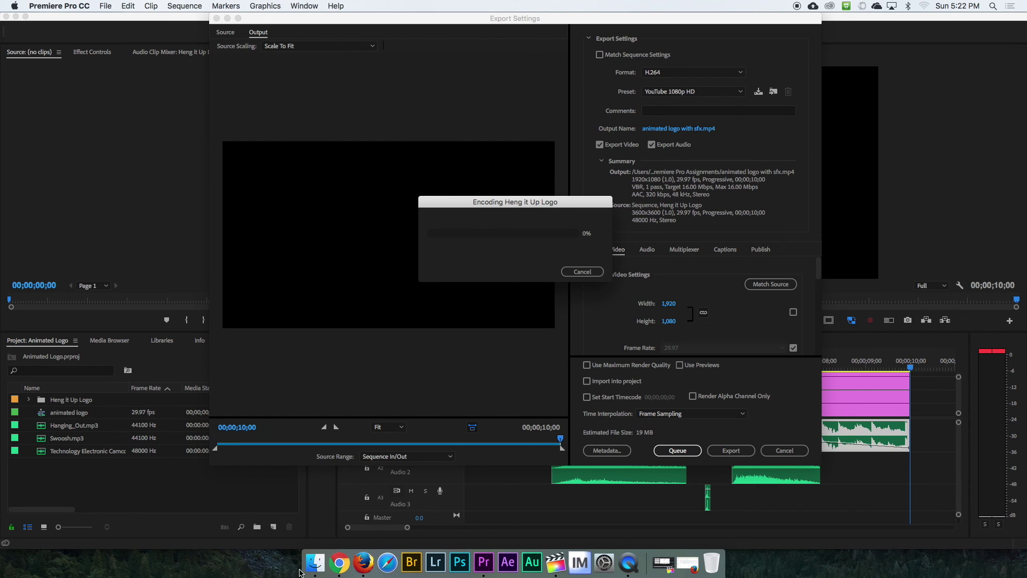
Locate the exported "animated logo with sfx.mp4" in Finder and view the assignments folder as icons, as a list and in columns
left_click(315, 562)
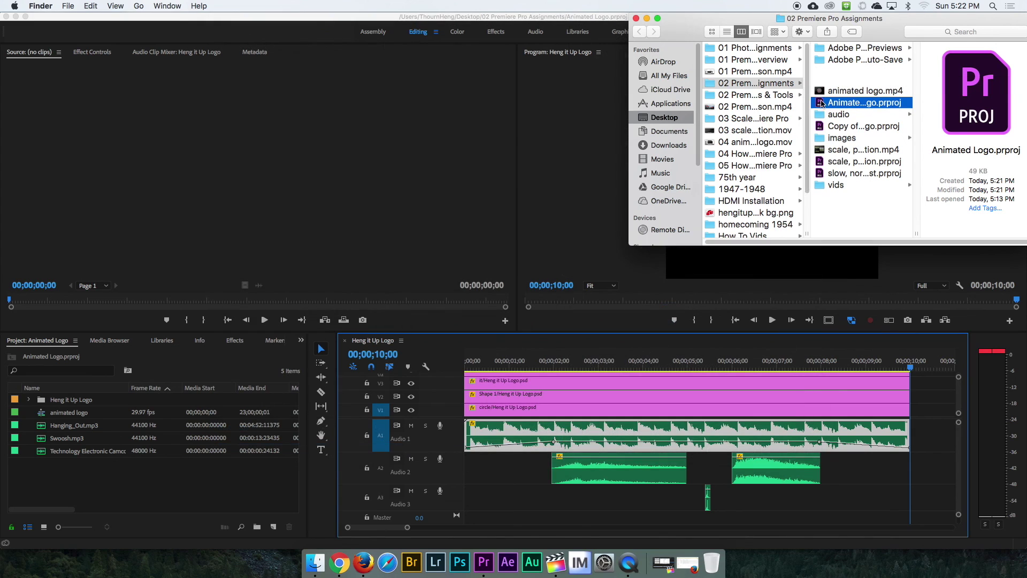
left_click(844, 73)
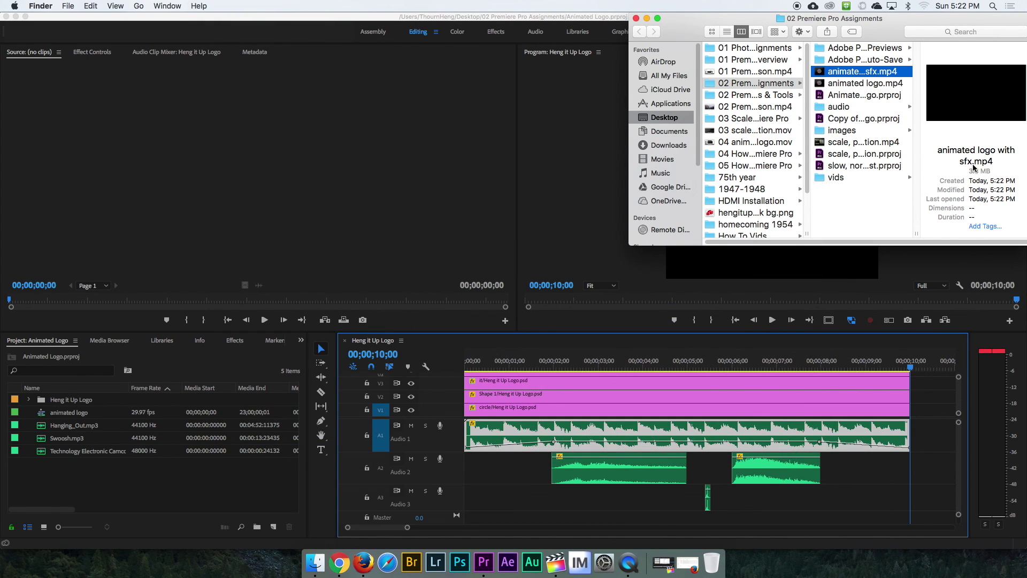
left_click(715, 32)
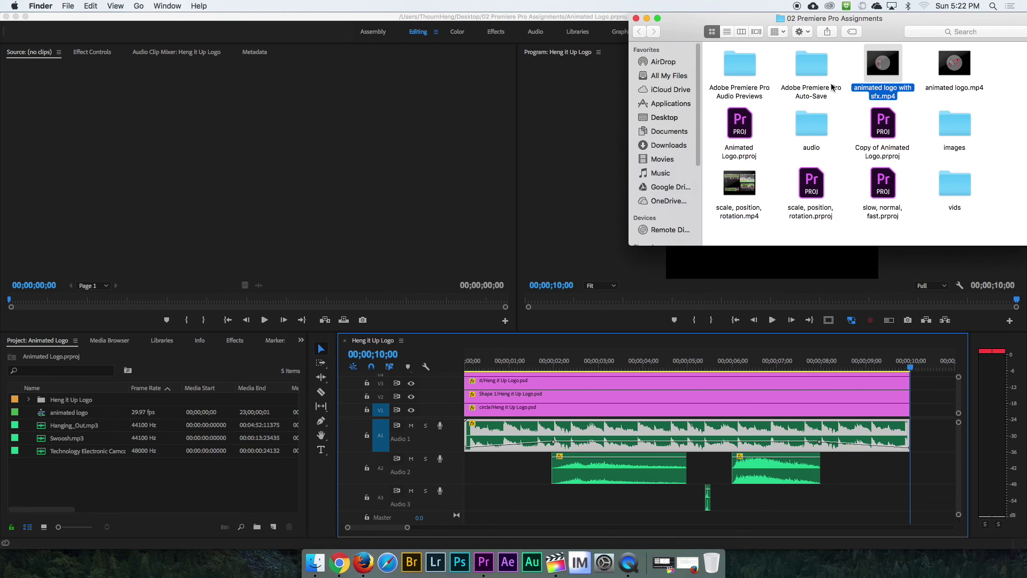
left_click(727, 32)
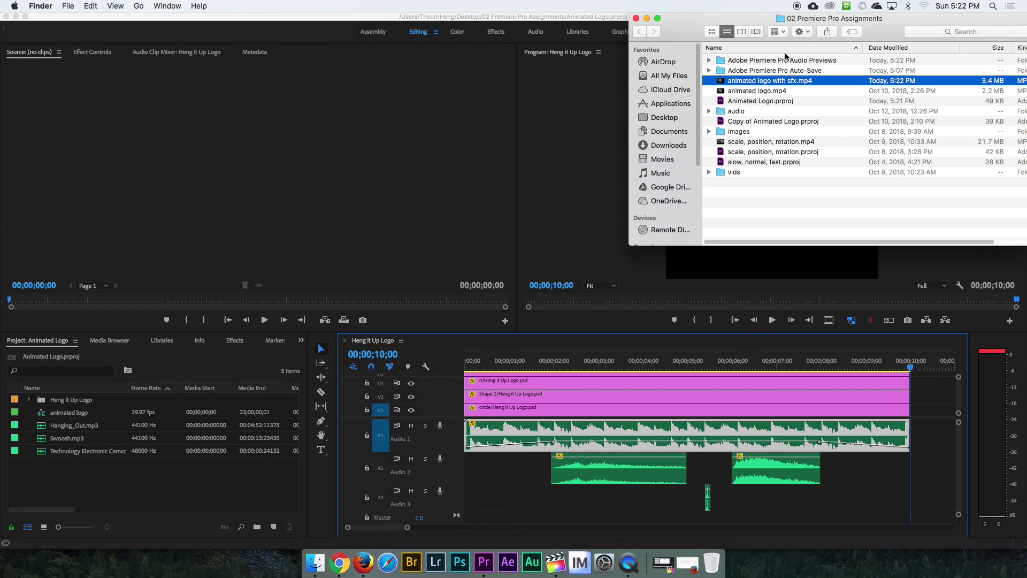
left_click(741, 32)
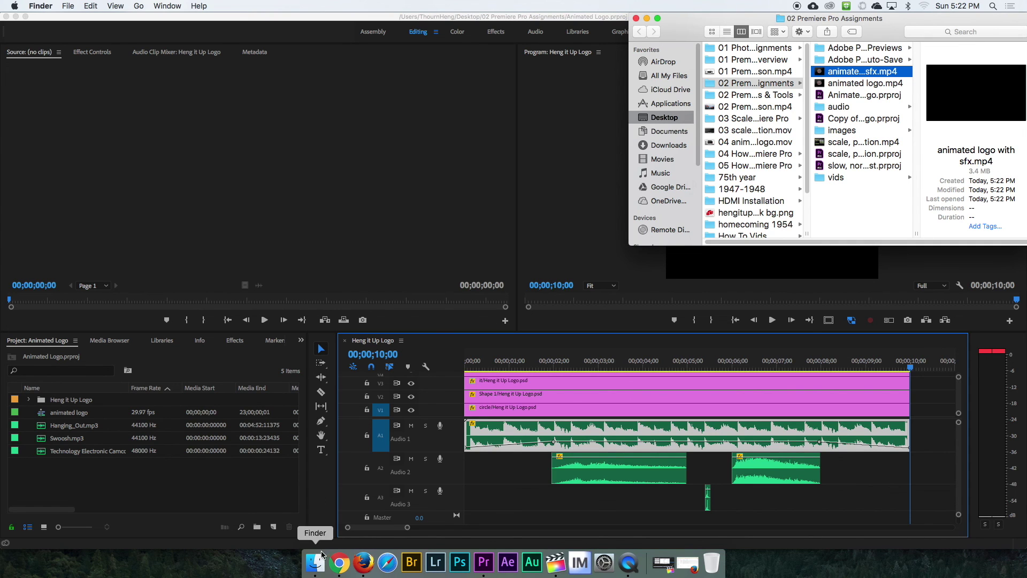
Switch to Google Drive in Chrome and open the 02 Premiere Pro folder inside 01 Videos > 01 Contemporary Video
left_click(339, 563)
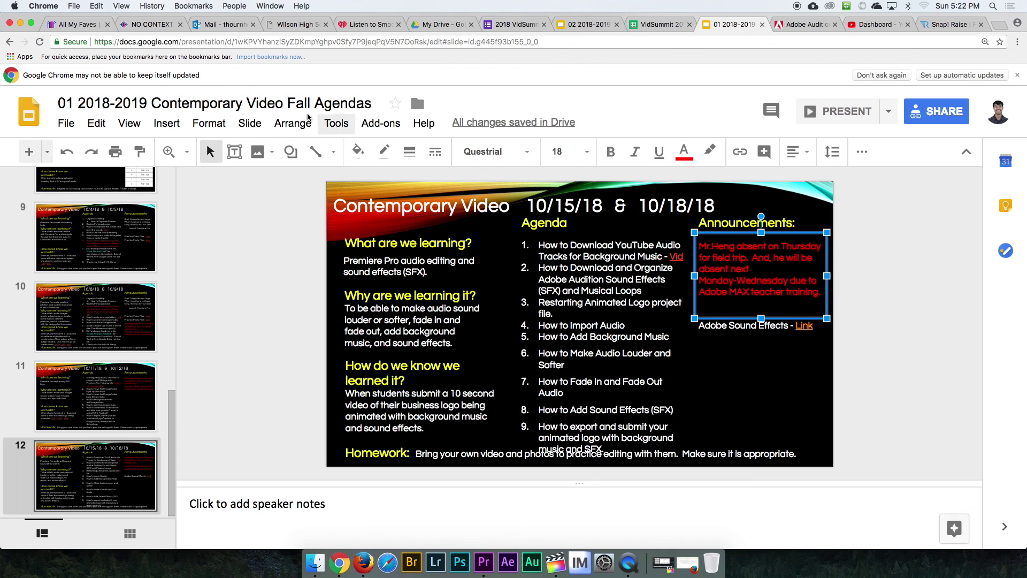
left_click(438, 24)
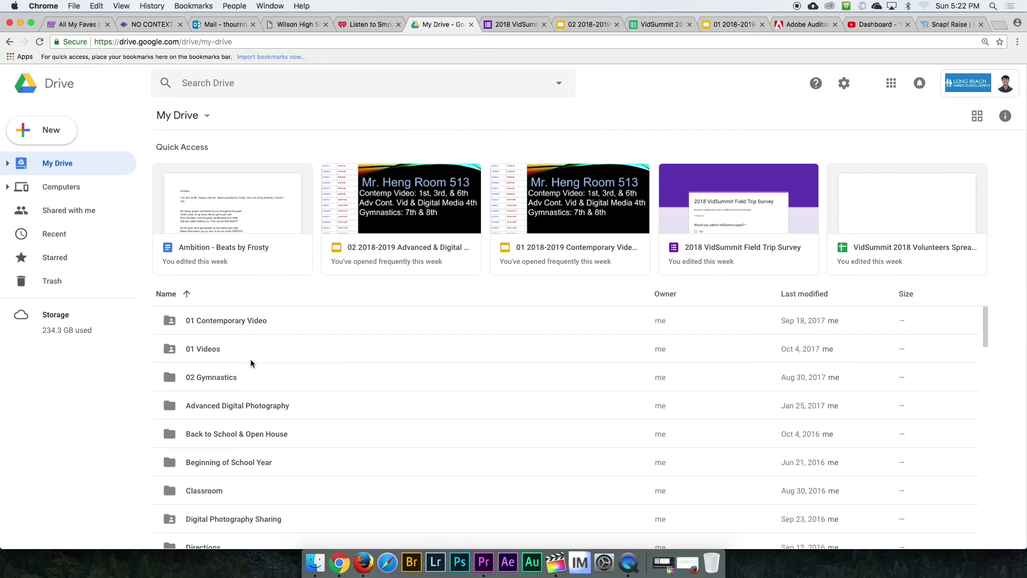
double_click(210, 348)
double_click(216, 196)
double_click(220, 226)
Upload "animated logo with sfx.mp4" from Finder into the 02 Premiere Pro Drive folder and get its shareable link
left_click(315, 562)
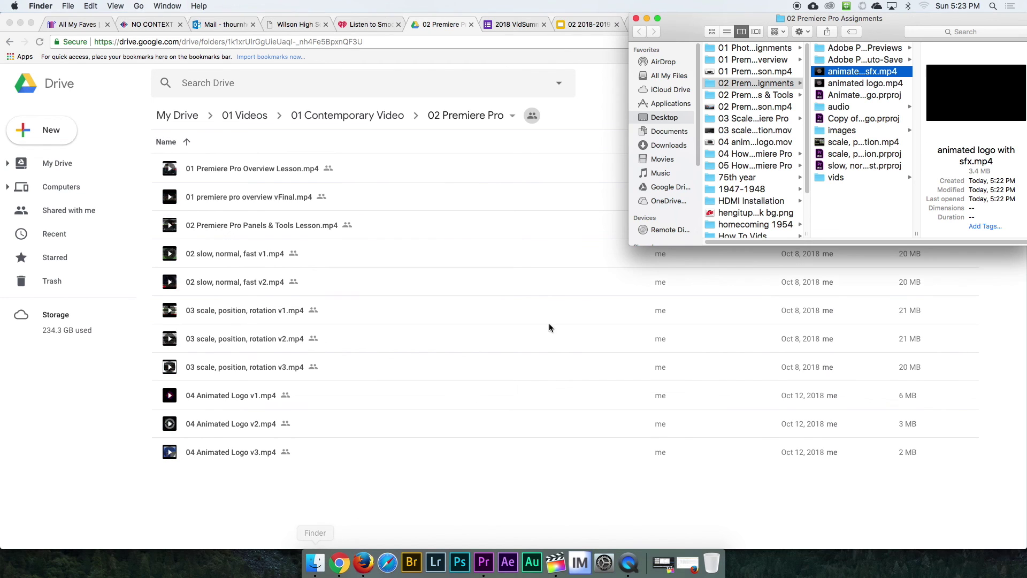
left_click_drag(822, 75, 424, 473)
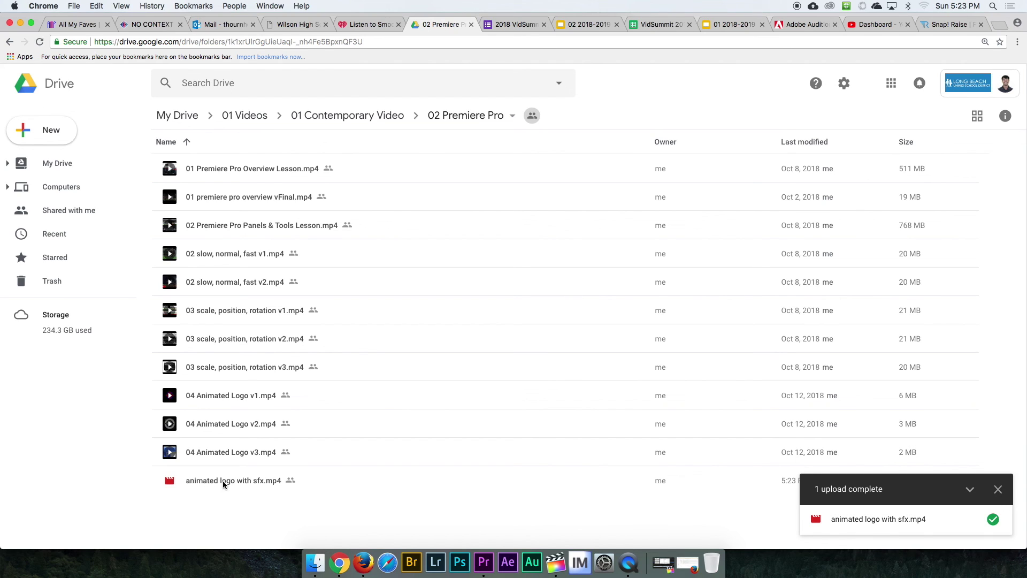
right_click(251, 480)
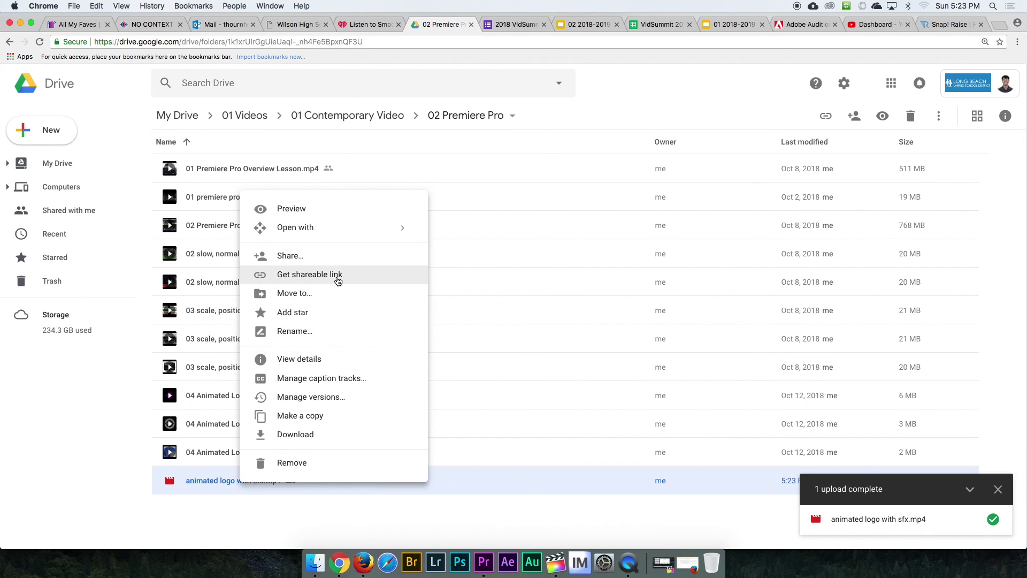
left_click(339, 273)
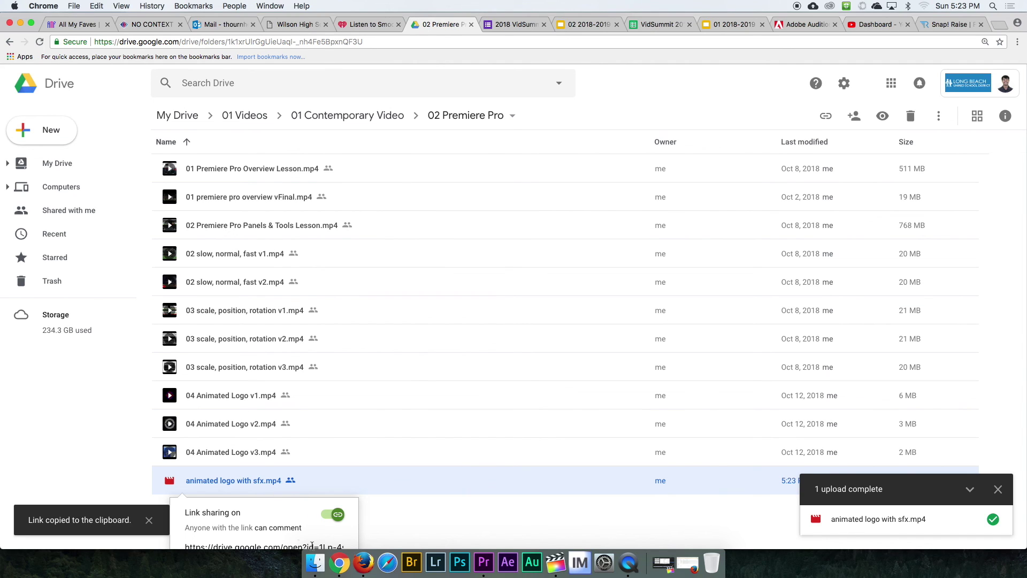
Return to Finder and compare the Animated Logo.prproj project file with the exported "animated logo.mp4" in the assignments folder
left_click(316, 563)
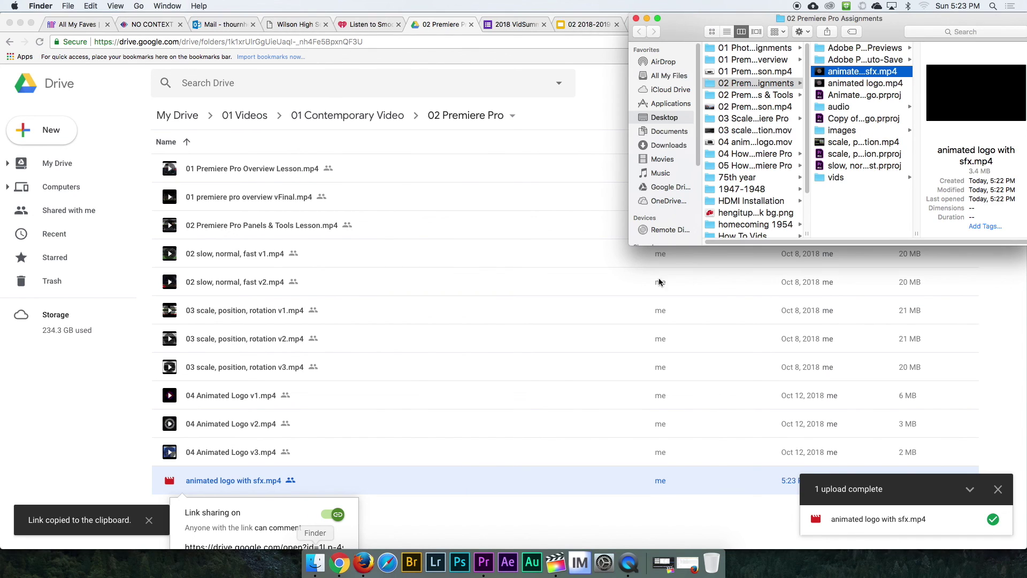
left_click(888, 97)
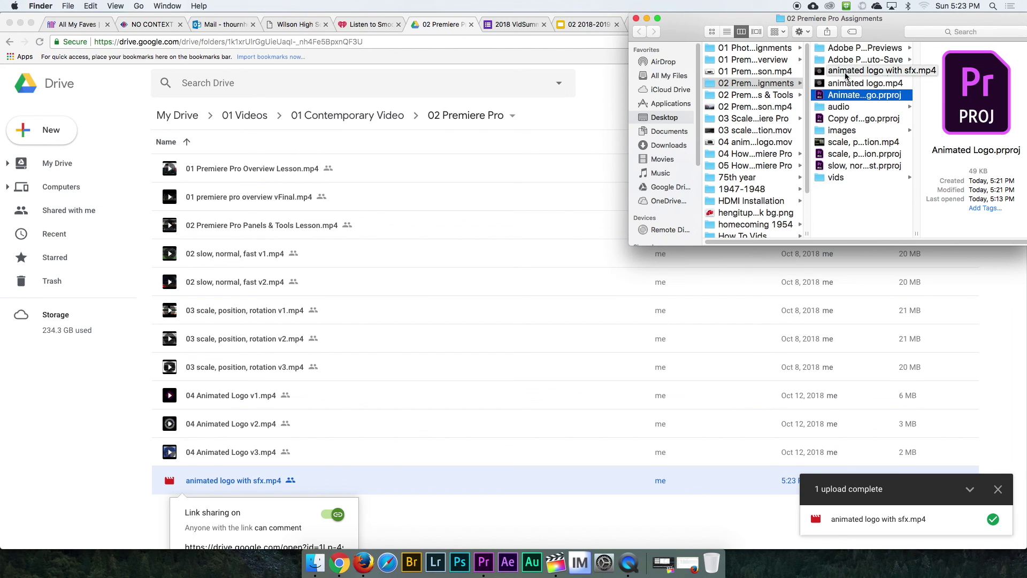
left_click(885, 84)
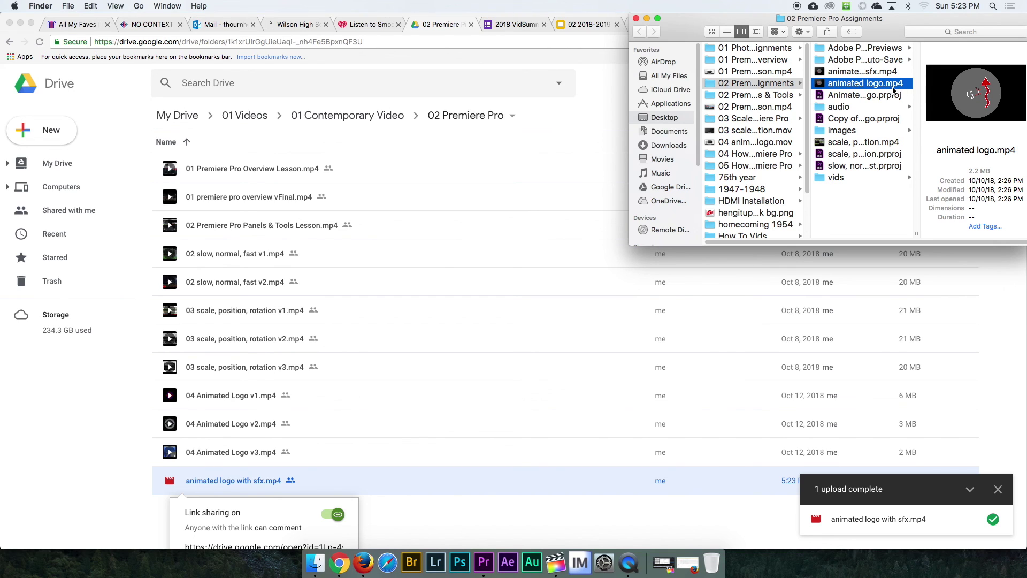